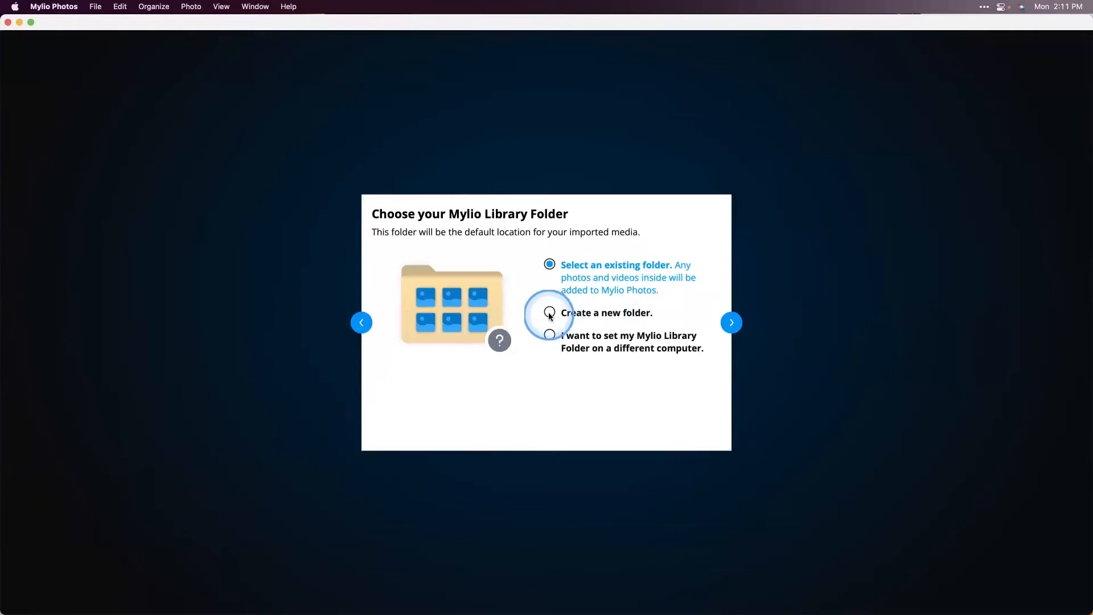
Choose to create a new Mylio Library Folder and change its location to the NewHD drive
click(731, 323)
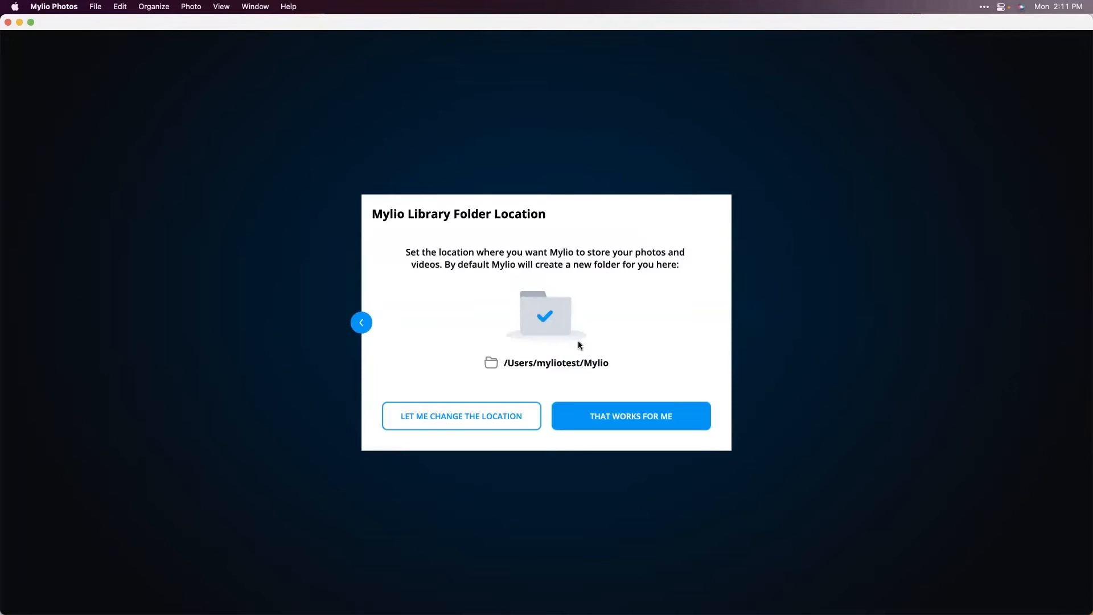
click(444, 406)
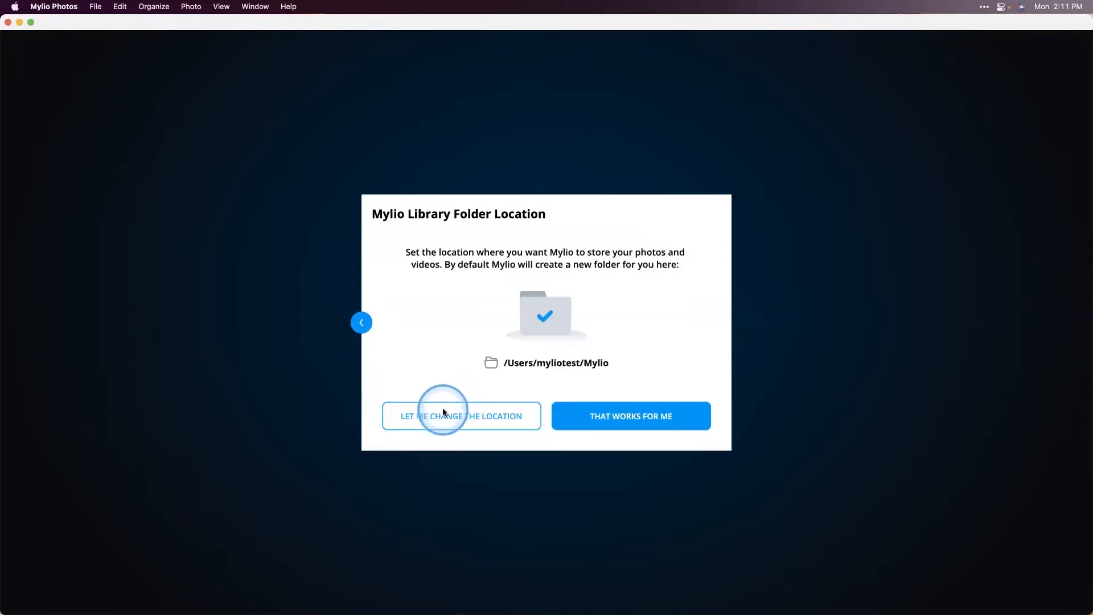
click(550, 418)
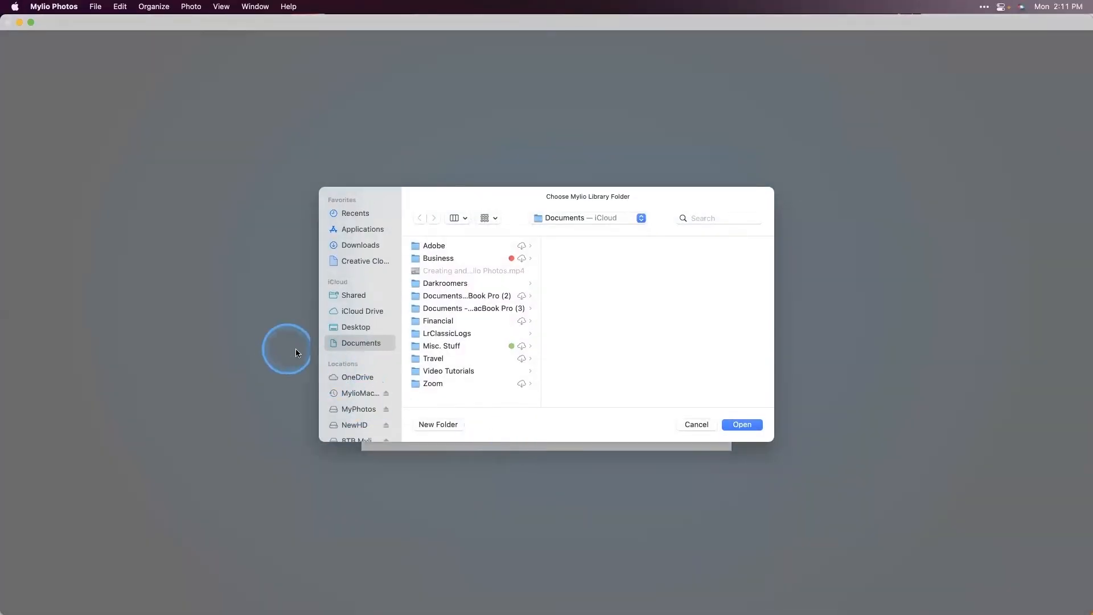
scroll(349, 357, down, 2)
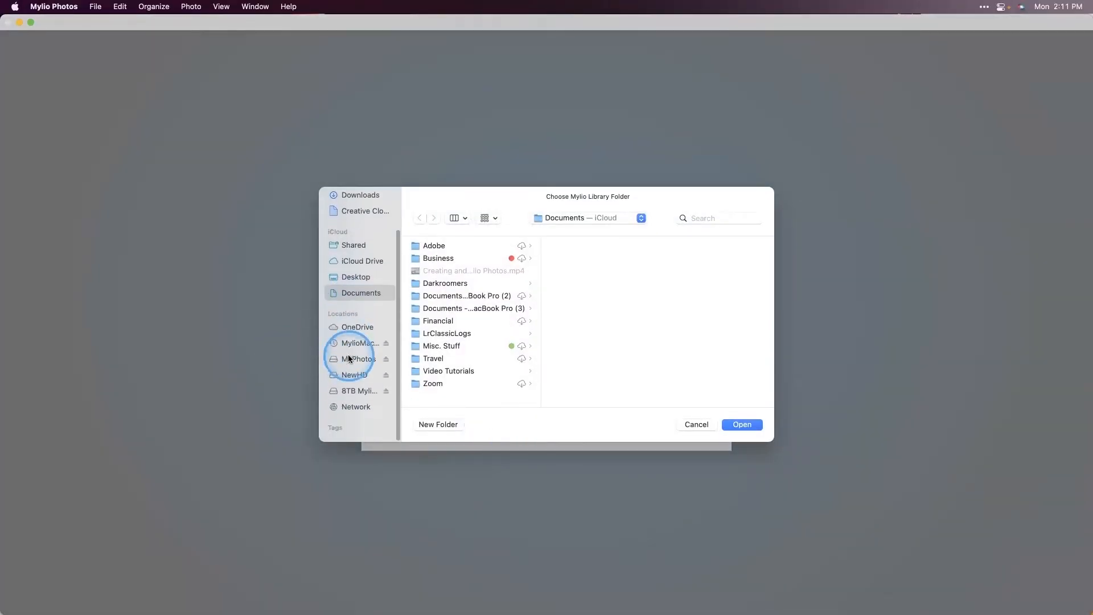
click(348, 379)
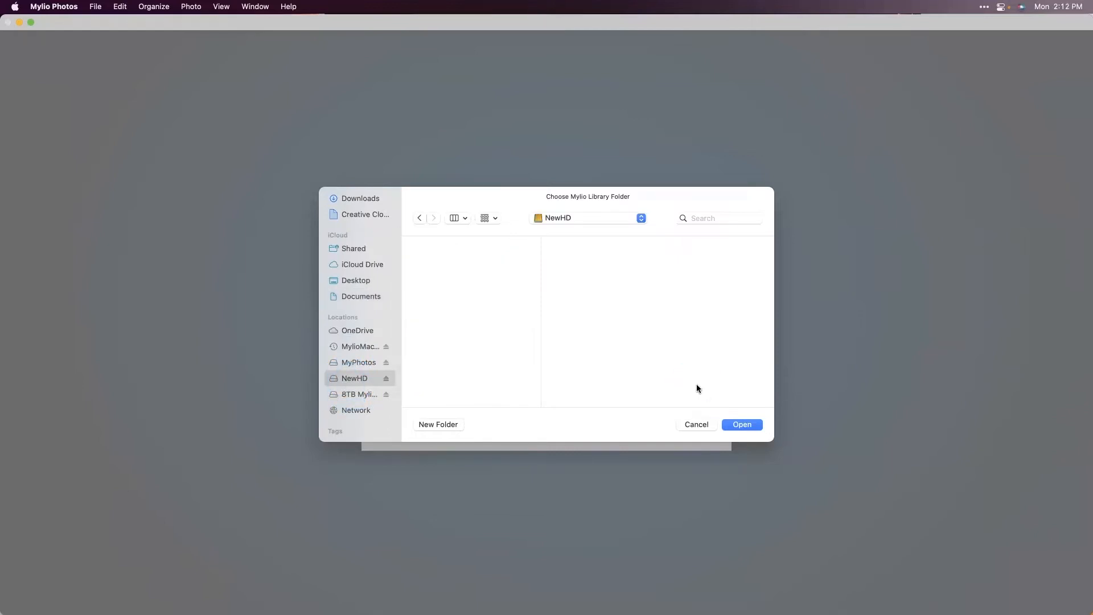
Create a folder named Mylio Images on the NewHD drive
click(434, 424)
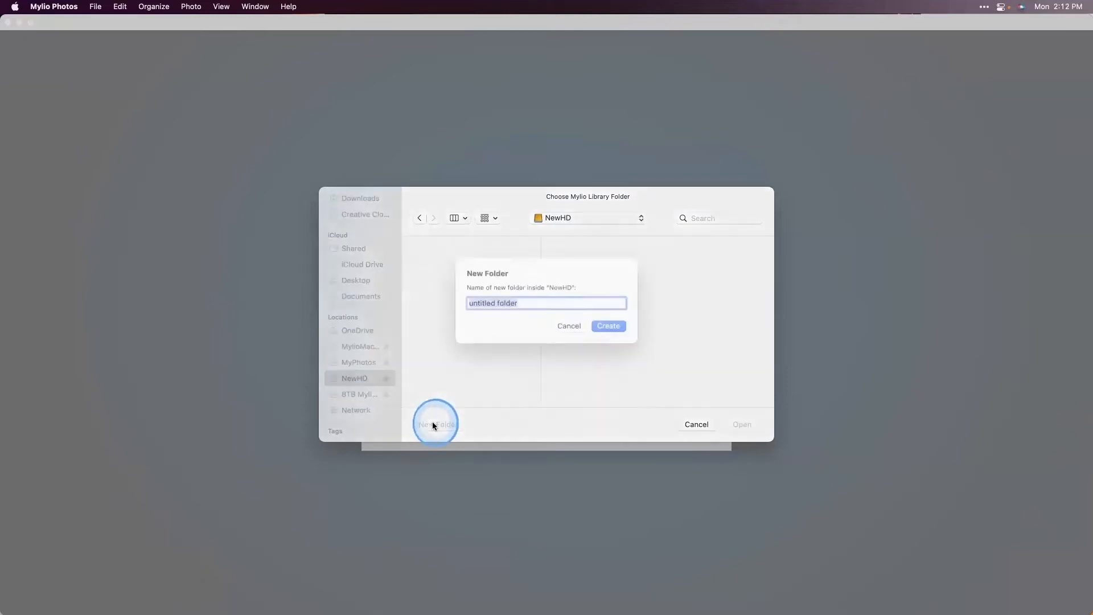
text(M)
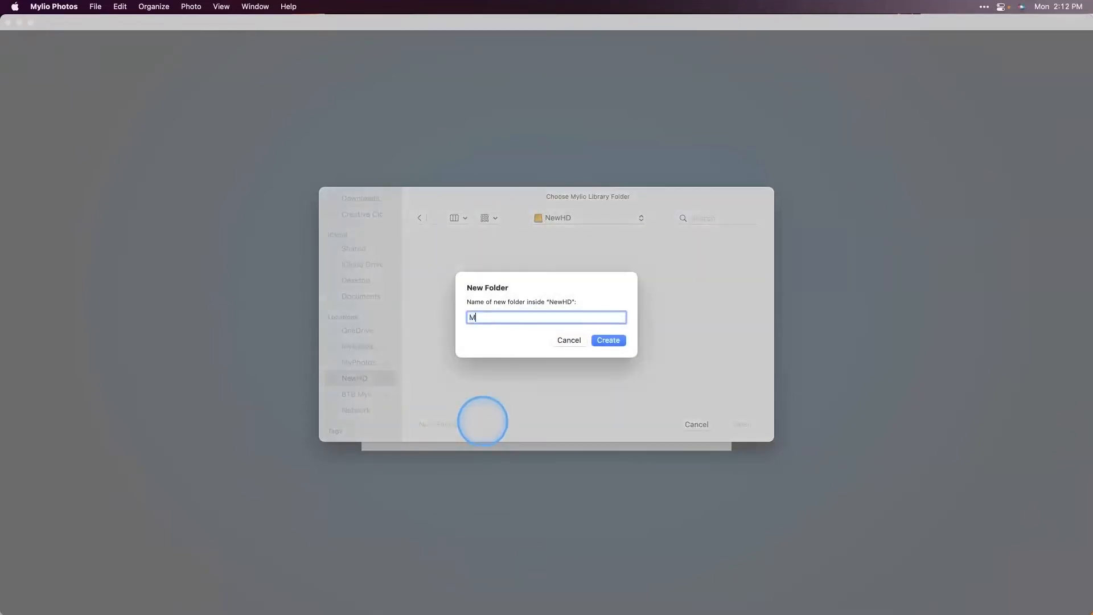
text(ylio Images)
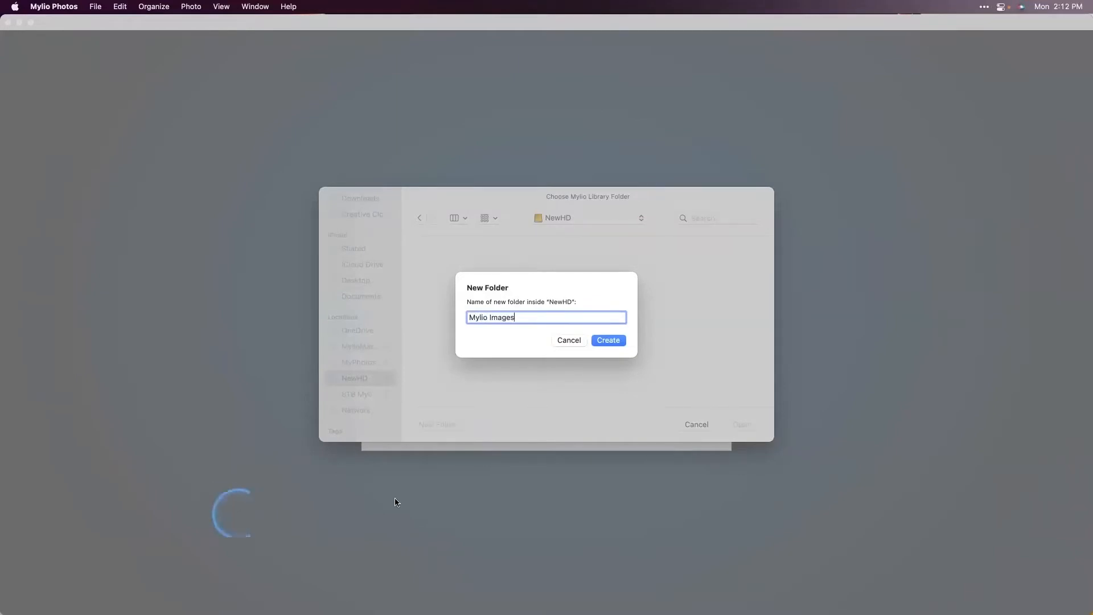
click(602, 341)
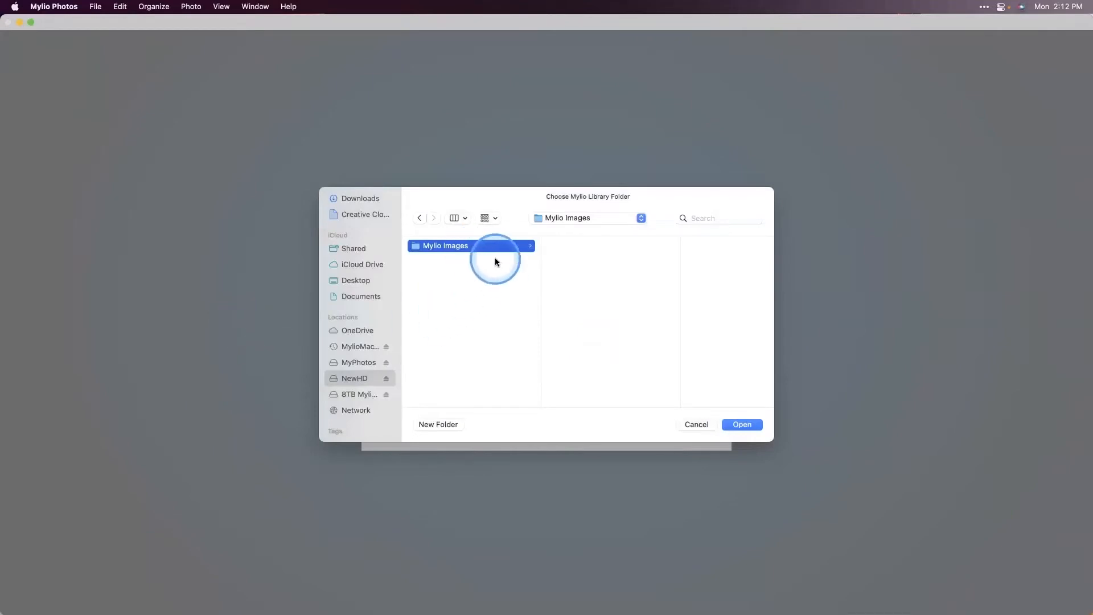
Set the Mylio Images folder as the library folder, confirm the choice and dismiss the completion notice
click(740, 427)
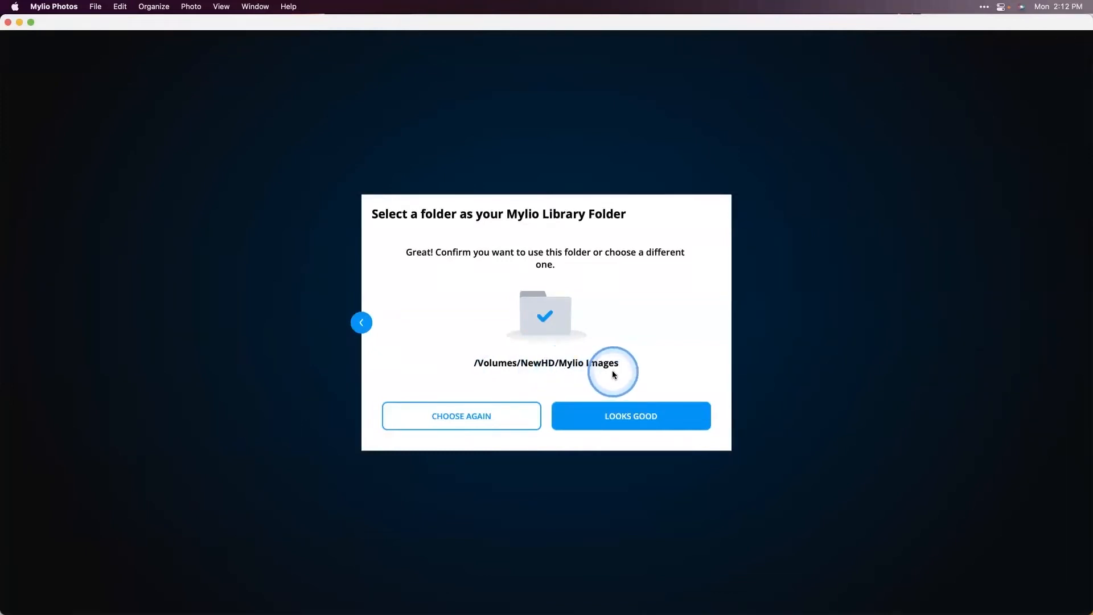
click(640, 419)
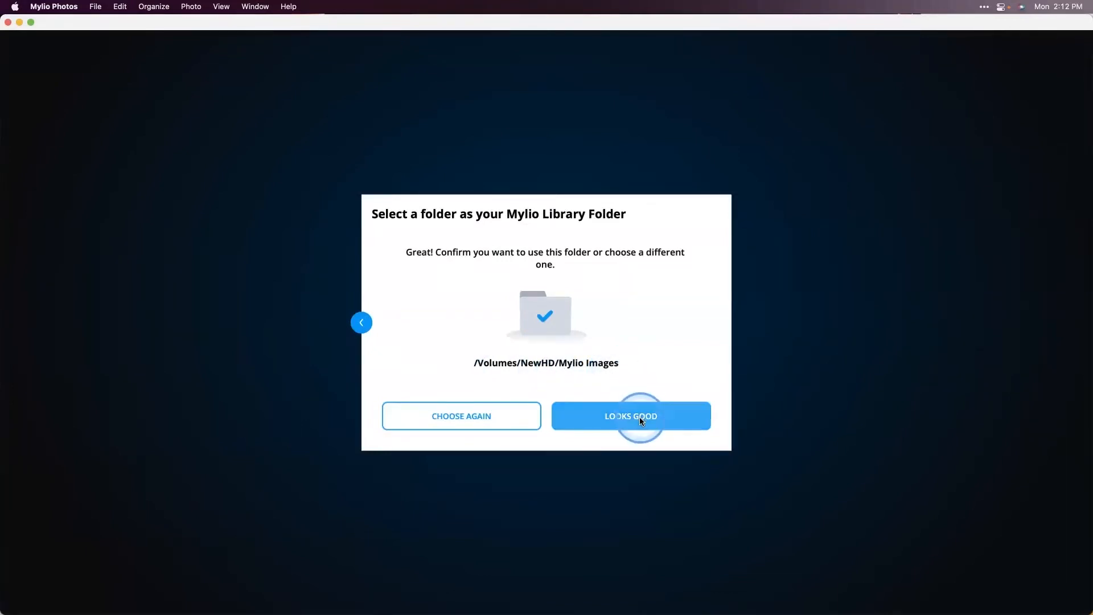
click(393, 420)
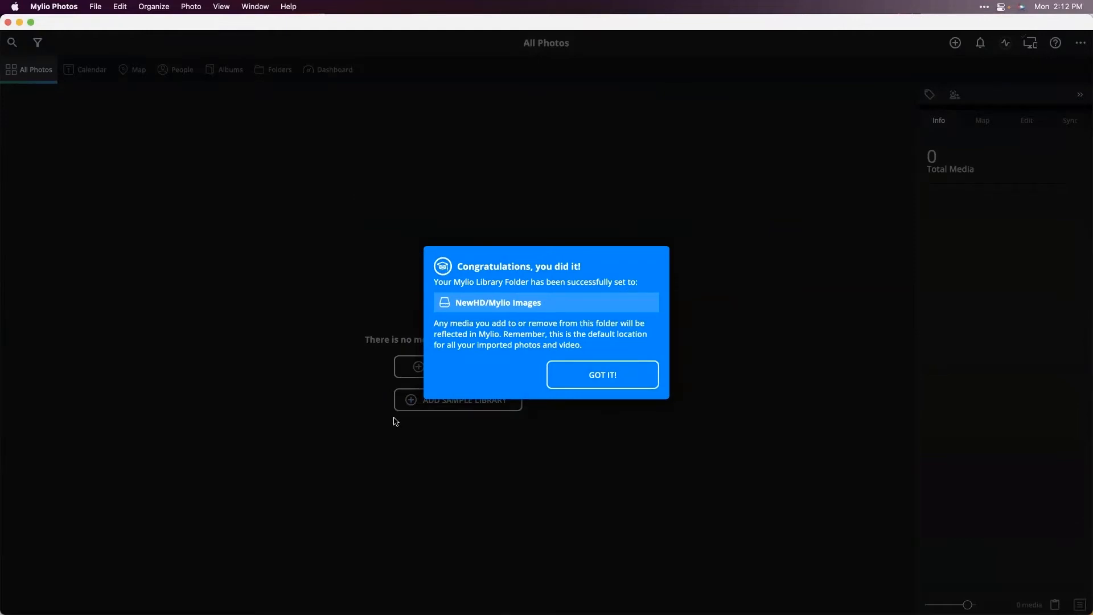
click(605, 373)
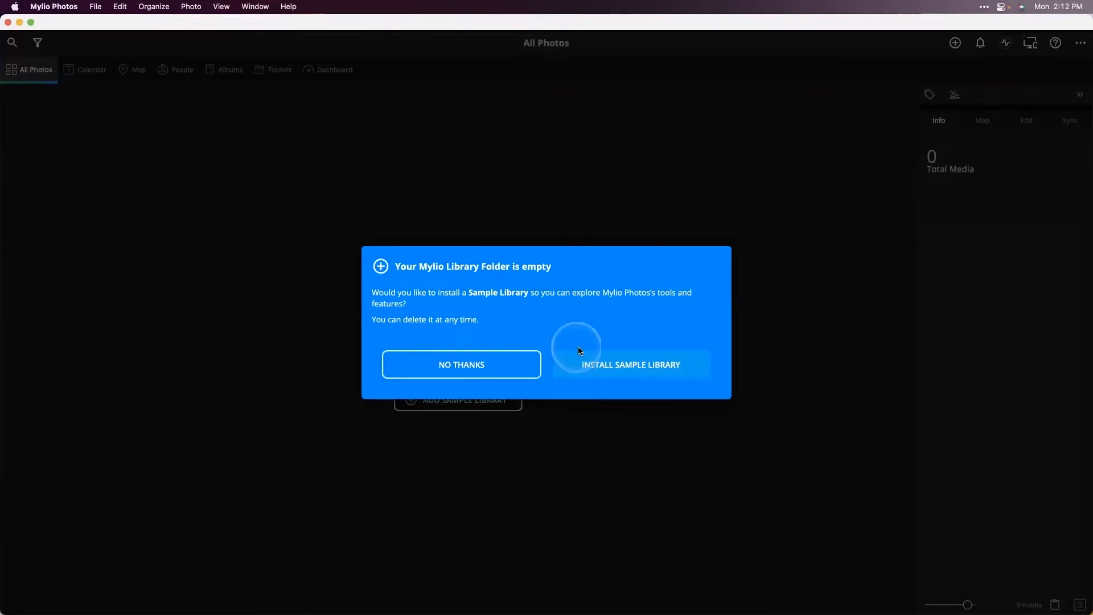
Install the sample library and go through the introductory tips to the end
click(597, 360)
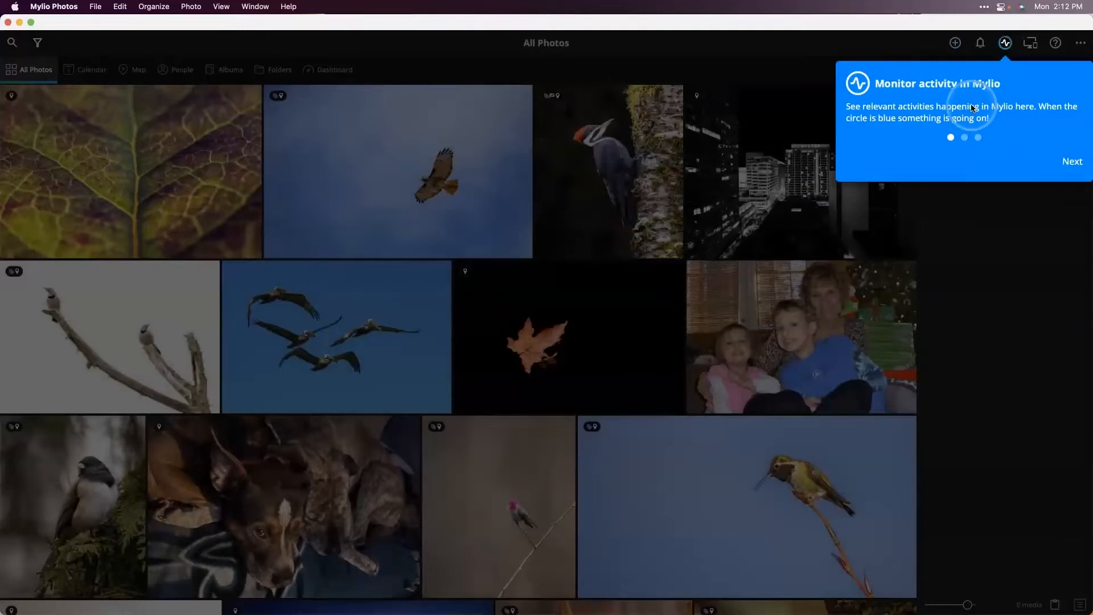
click(1070, 164)
click(1071, 163)
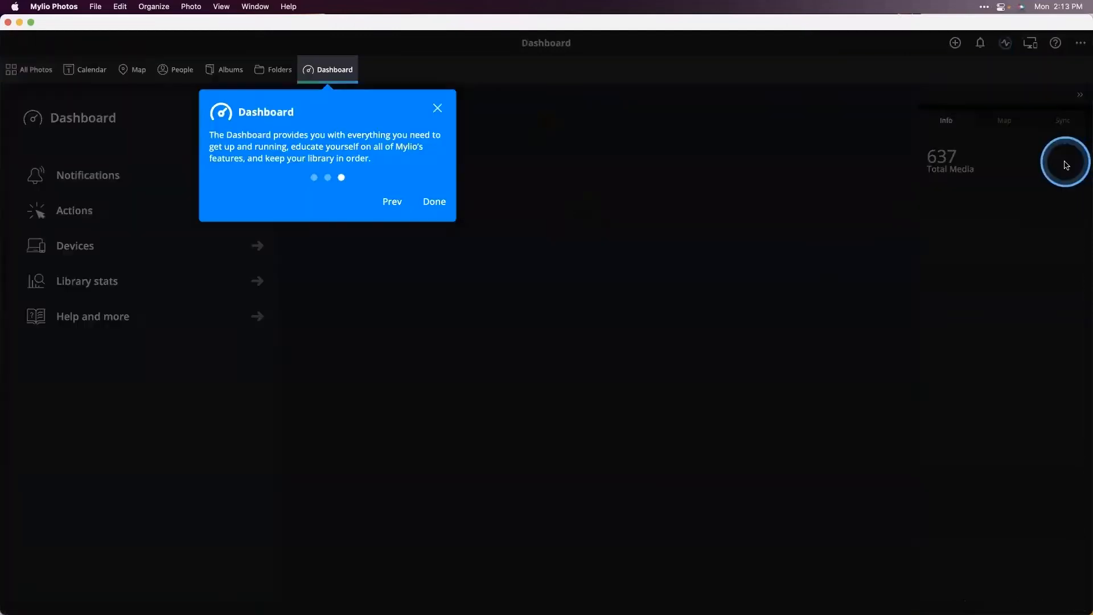
click(435, 202)
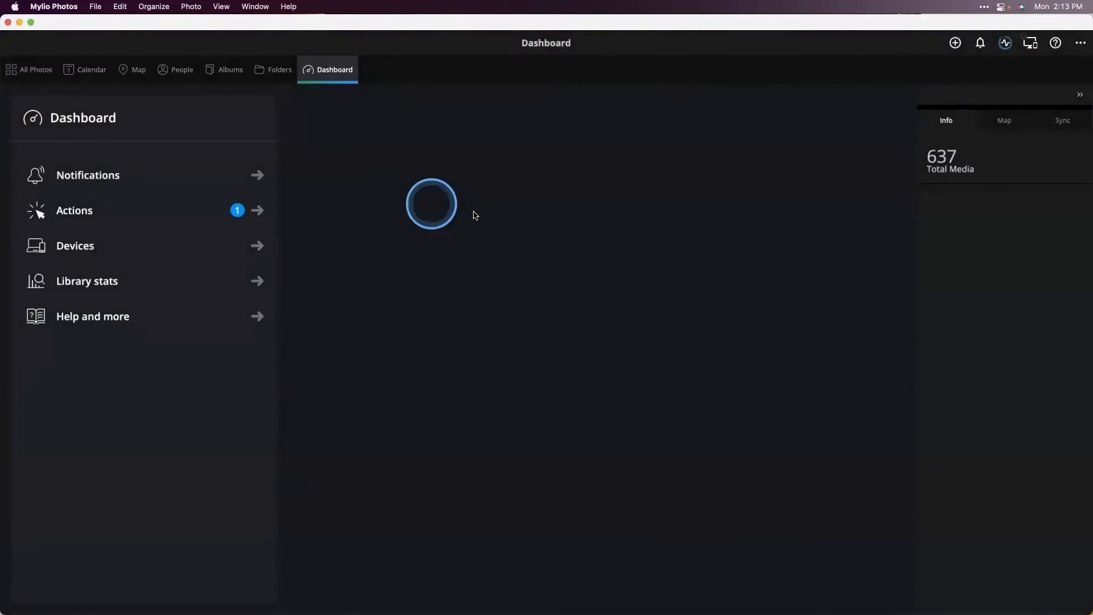
View all photos and check the help options for removing the sample library
click(40, 71)
click(299, 142)
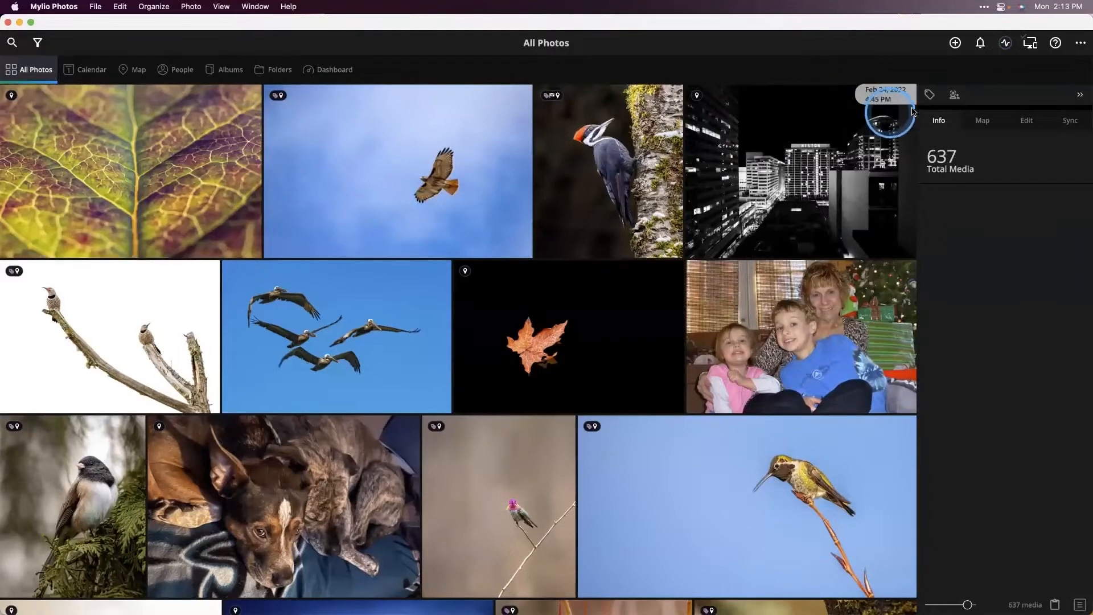
click(1053, 46)
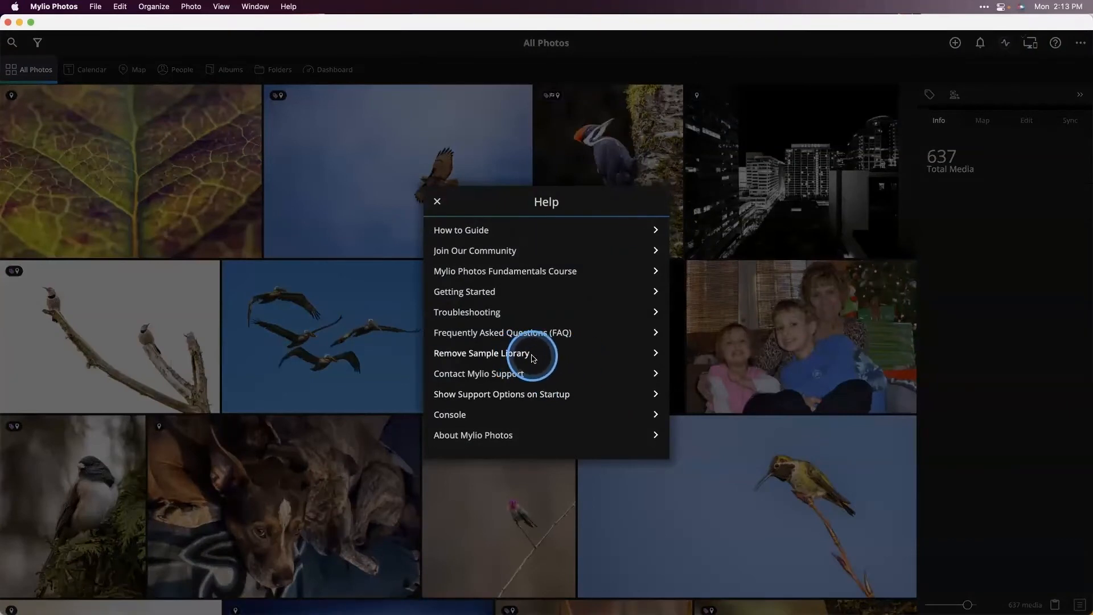
click(437, 204)
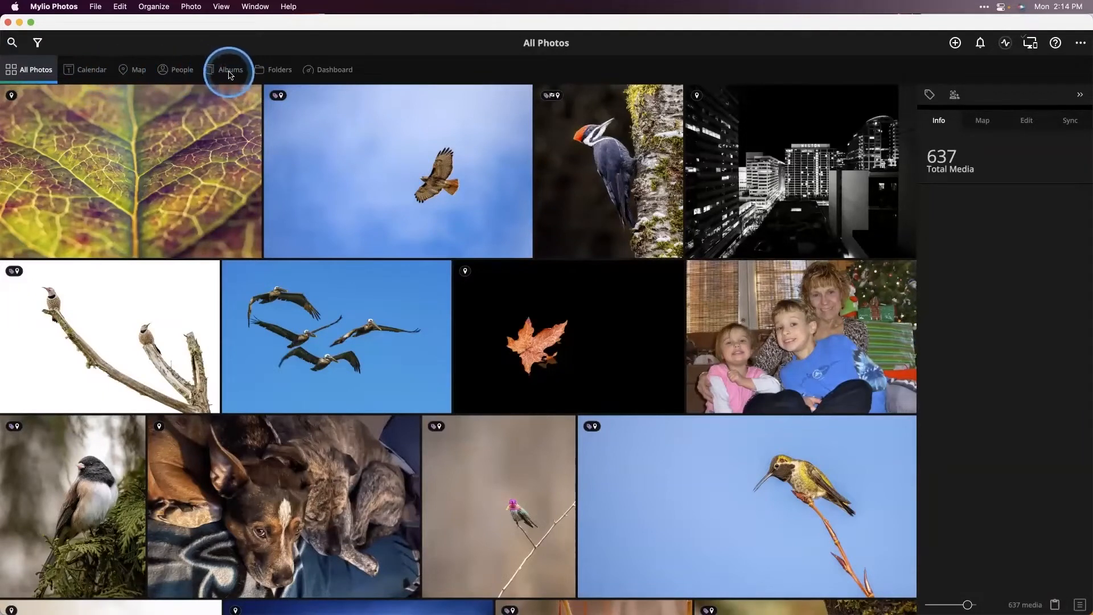
View the folders, dismiss the Mylio Inbox tip and look inside the Sample Library folder
click(276, 70)
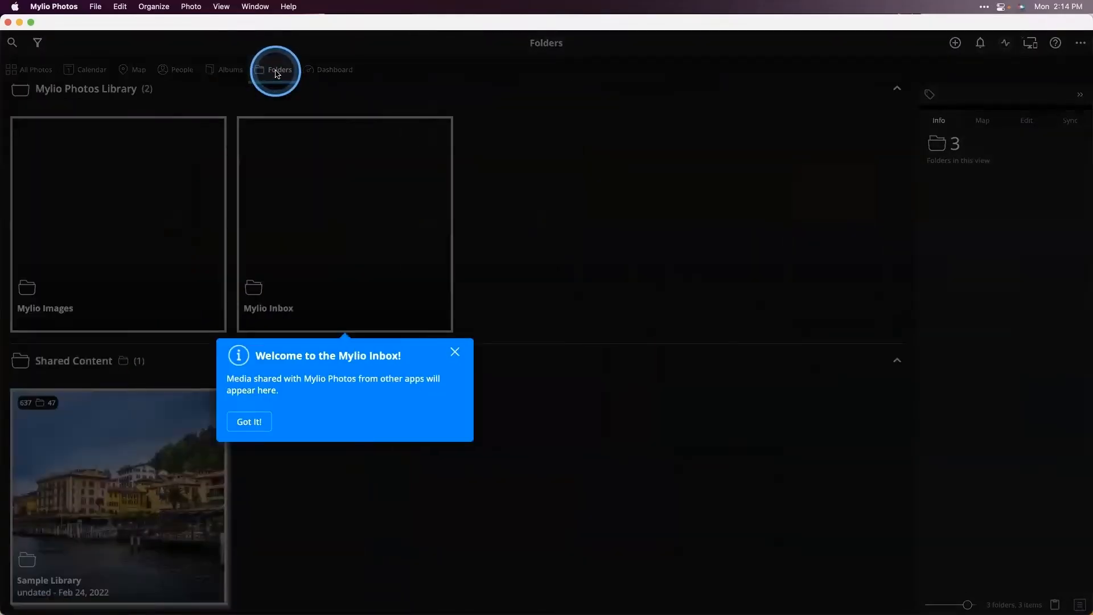
click(454, 352)
scroll(347, 320, down, 1)
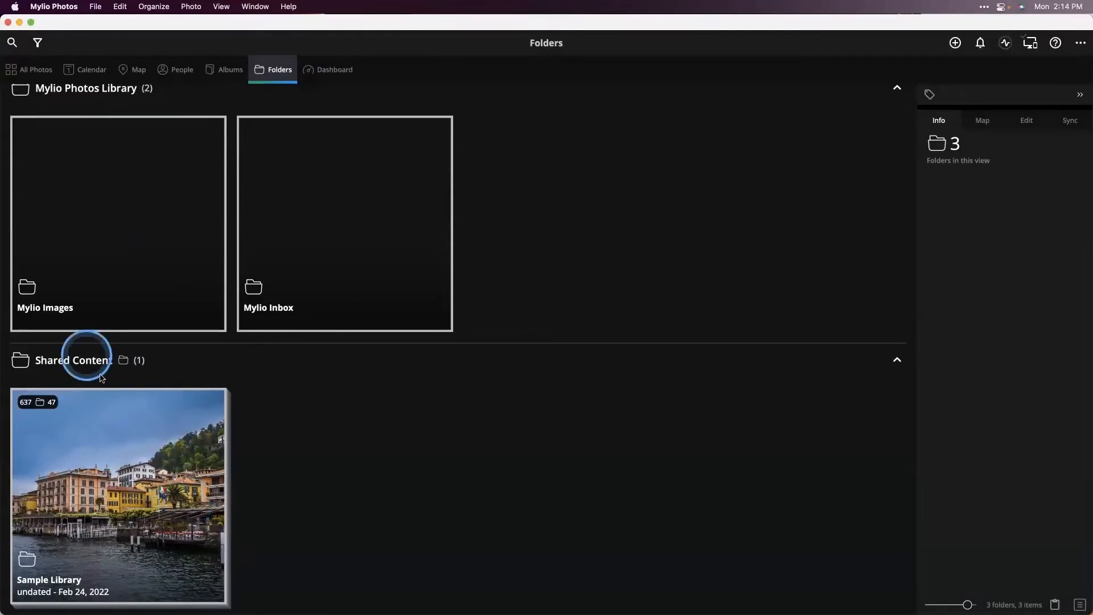
double_click(141, 471)
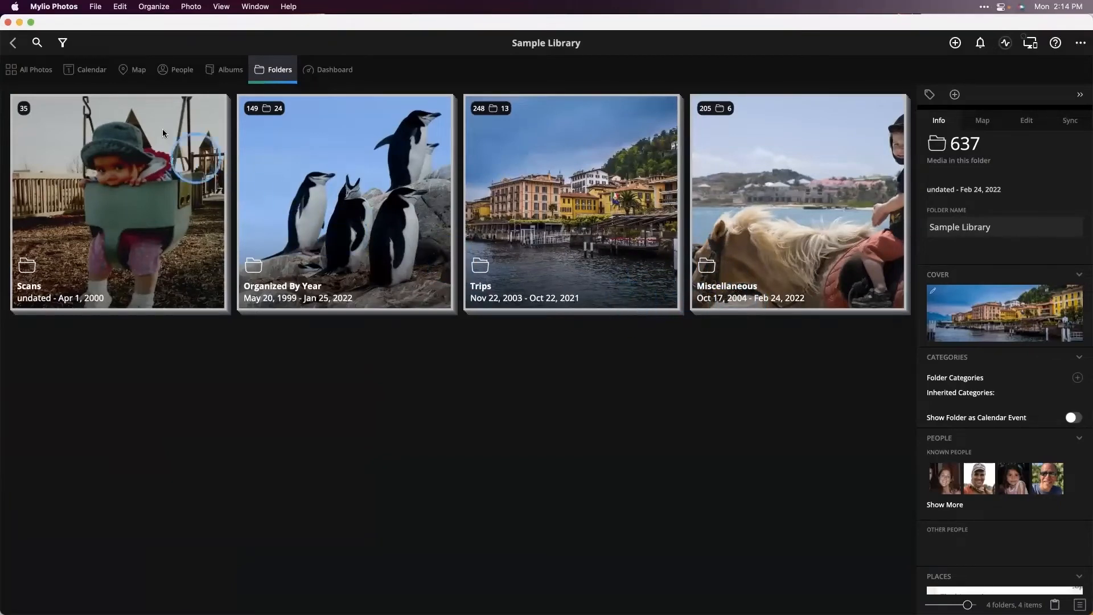
Show the calendar by decade and look back through the years as far as the undated photos before the 1900s
click(87, 73)
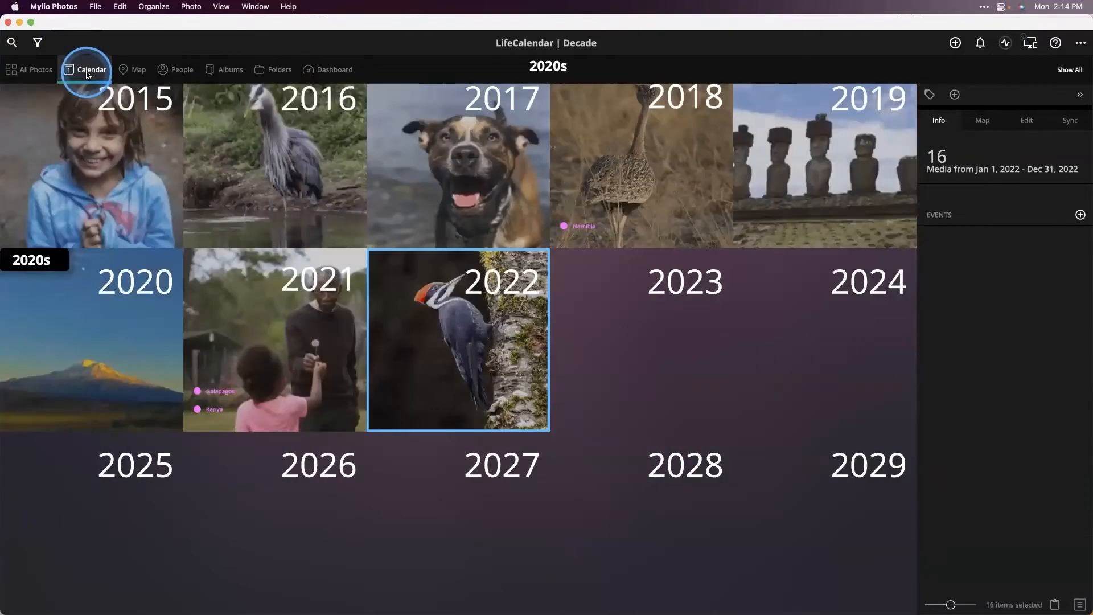
scroll(263, 261, up, 3)
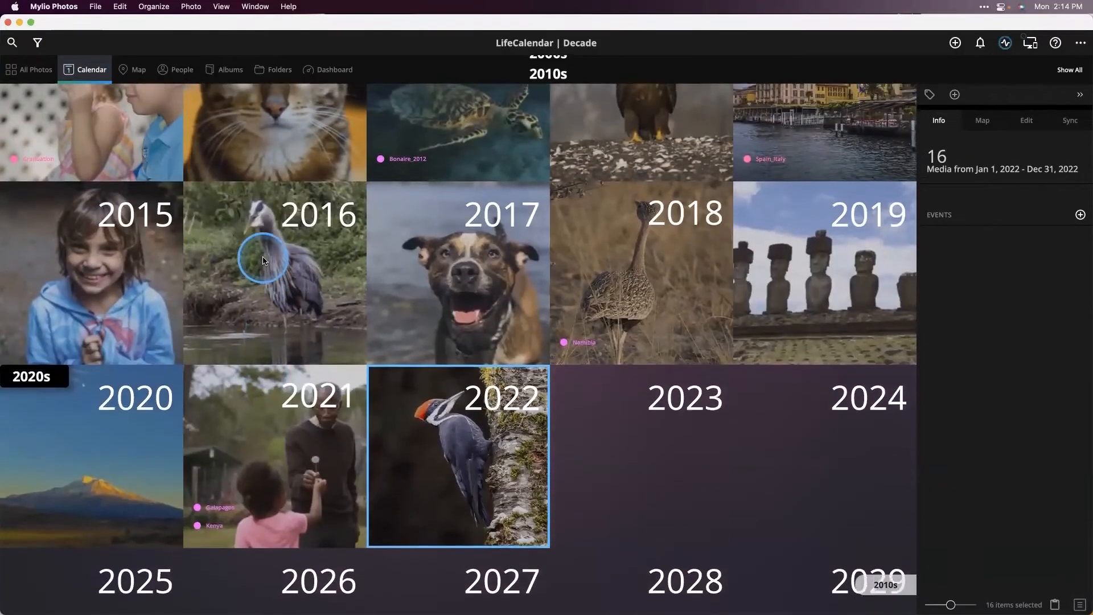
scroll(263, 260, up, 1)
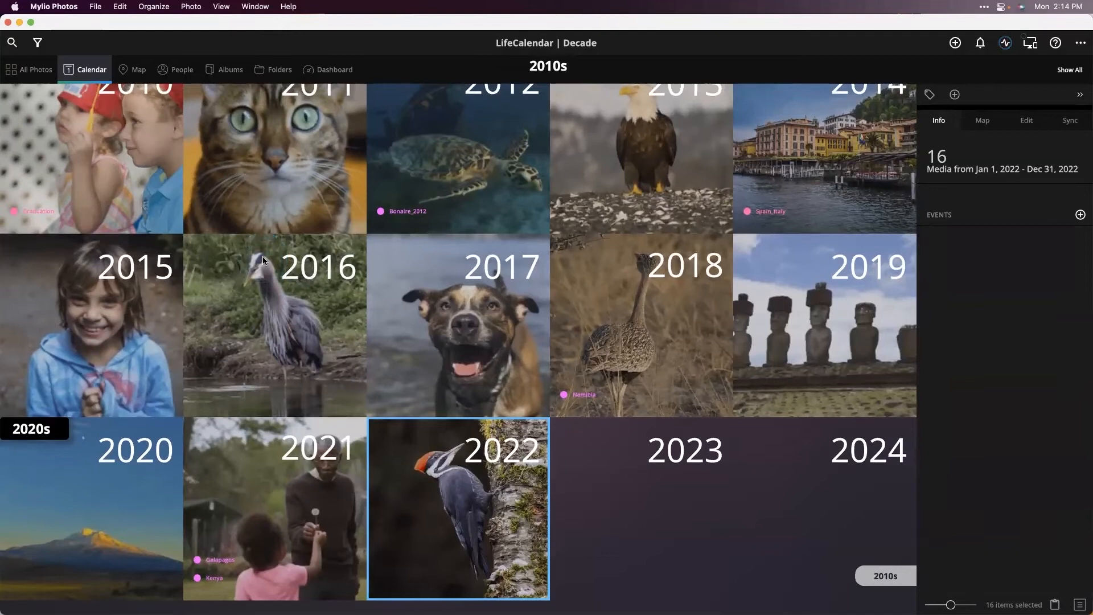
scroll(263, 259, up, 1)
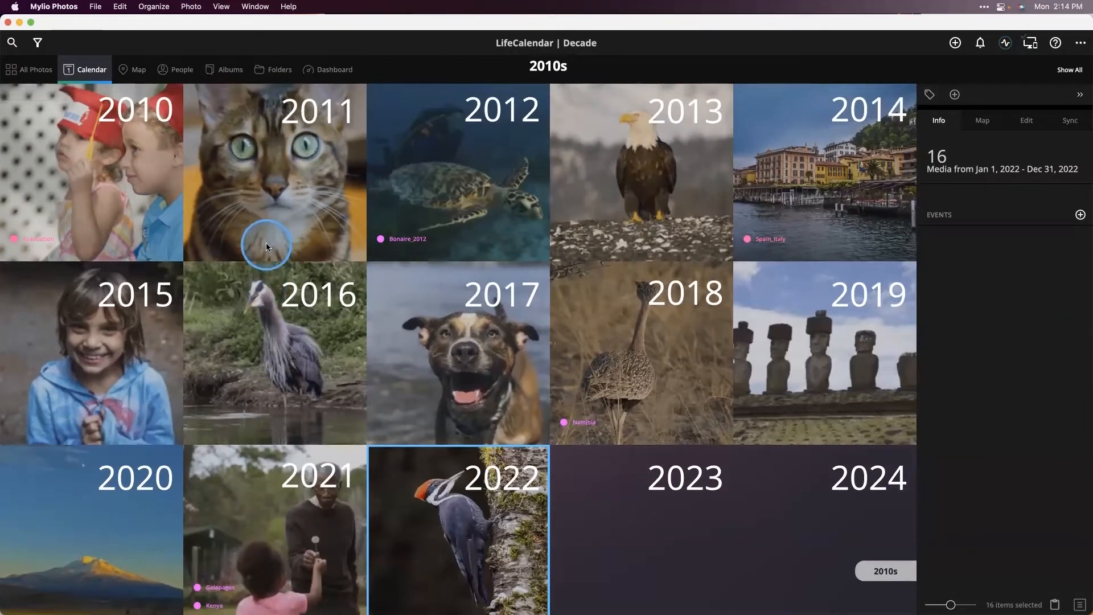
scroll(265, 243, up, 2)
scroll(267, 246, up, 10)
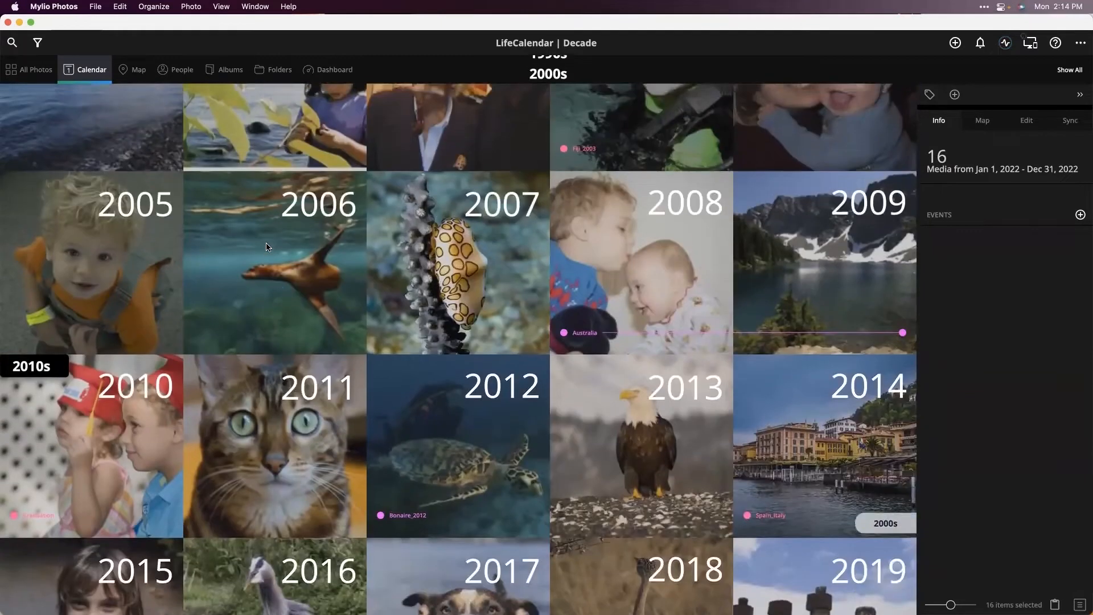
scroll(266, 246, up, 7)
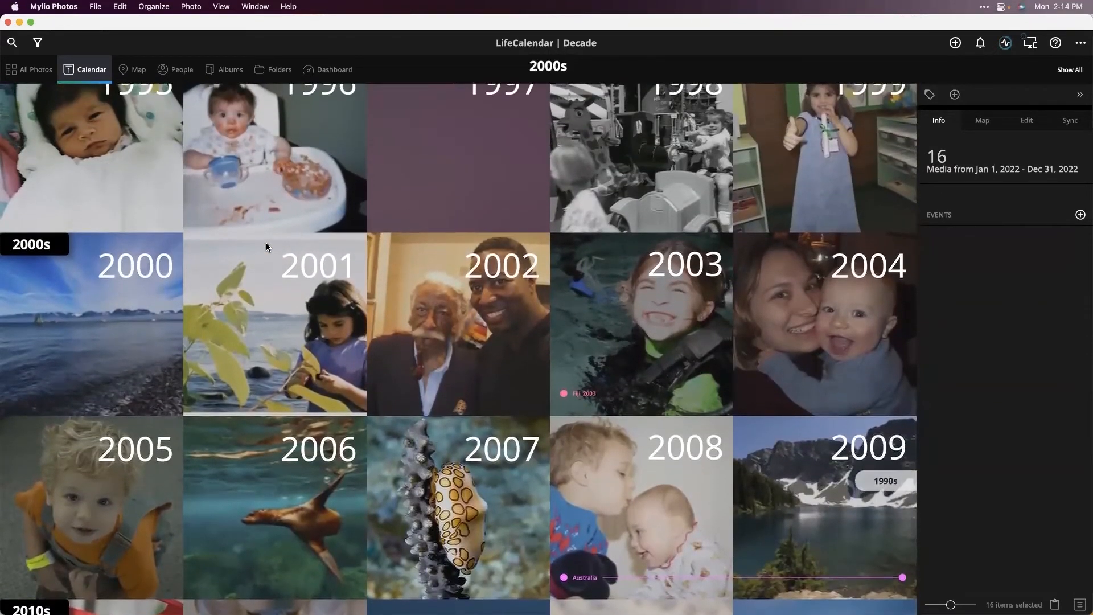
scroll(266, 246, up, 8)
scroll(267, 246, up, 15)
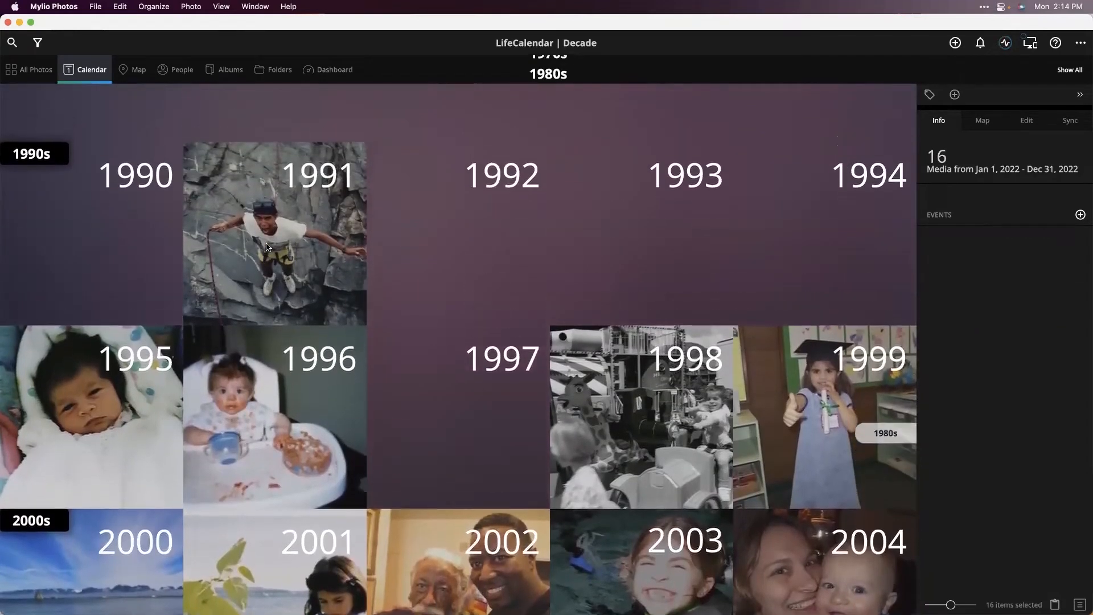
scroll(266, 247, up, 20)
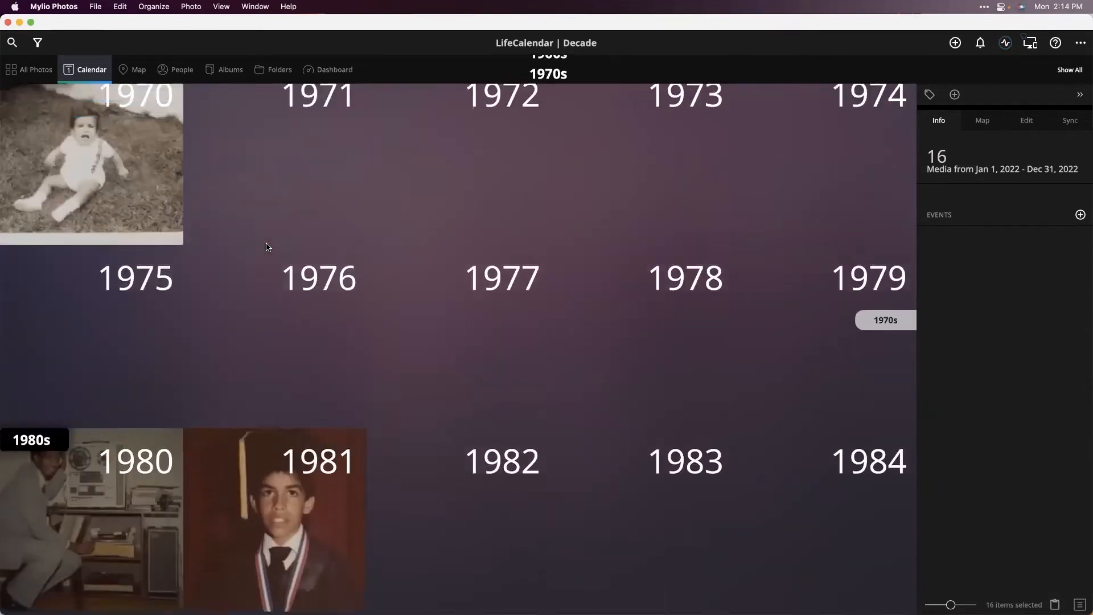
scroll(268, 246, down, 1)
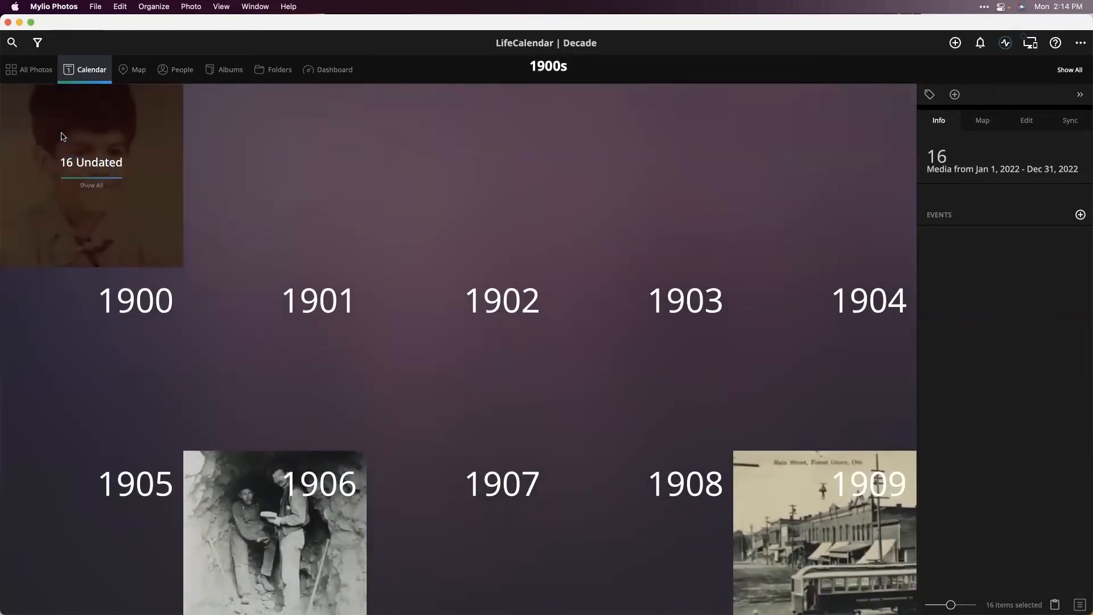
click(62, 136)
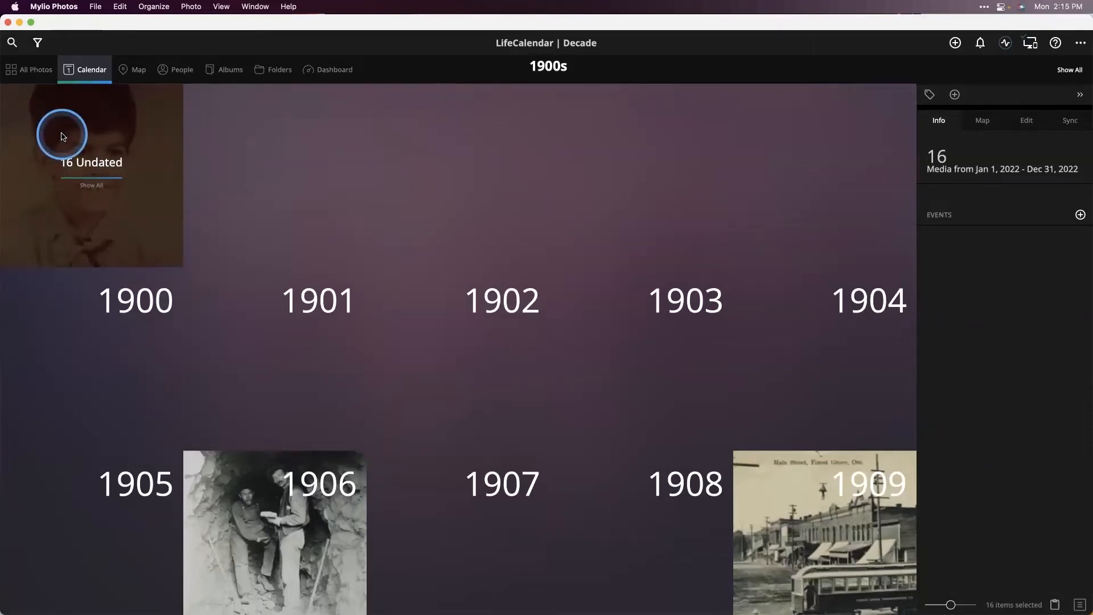
click(551, 561)
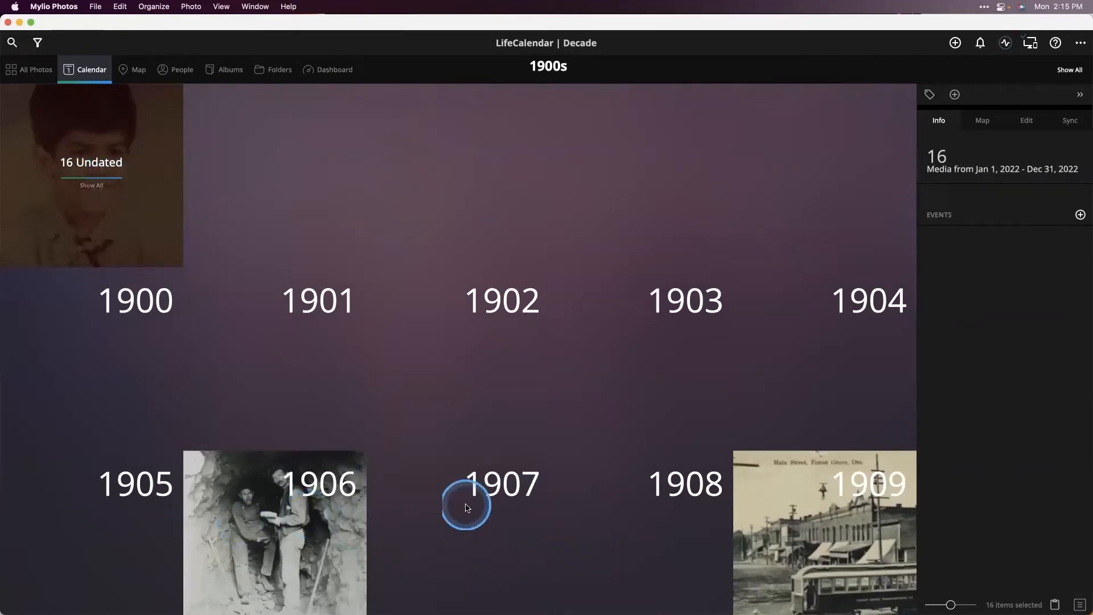
View the Bonaire_2012 event from the 2012 calendar tile, dismissing the event tip, look through its photos and return to the decade calendar
scroll(324, 382, down, 4)
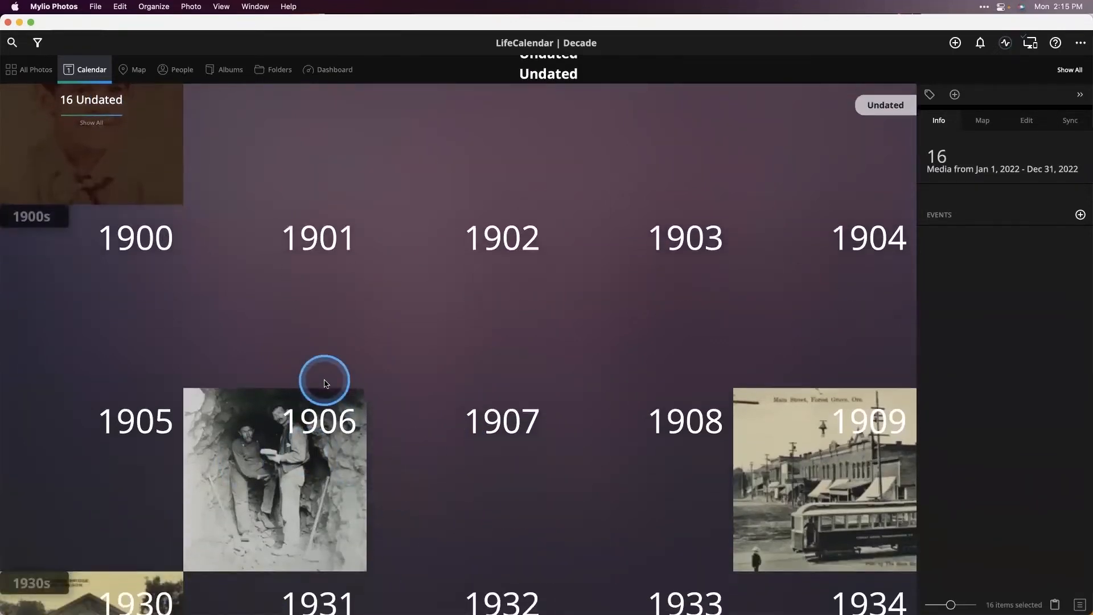
scroll(324, 383, down, 15)
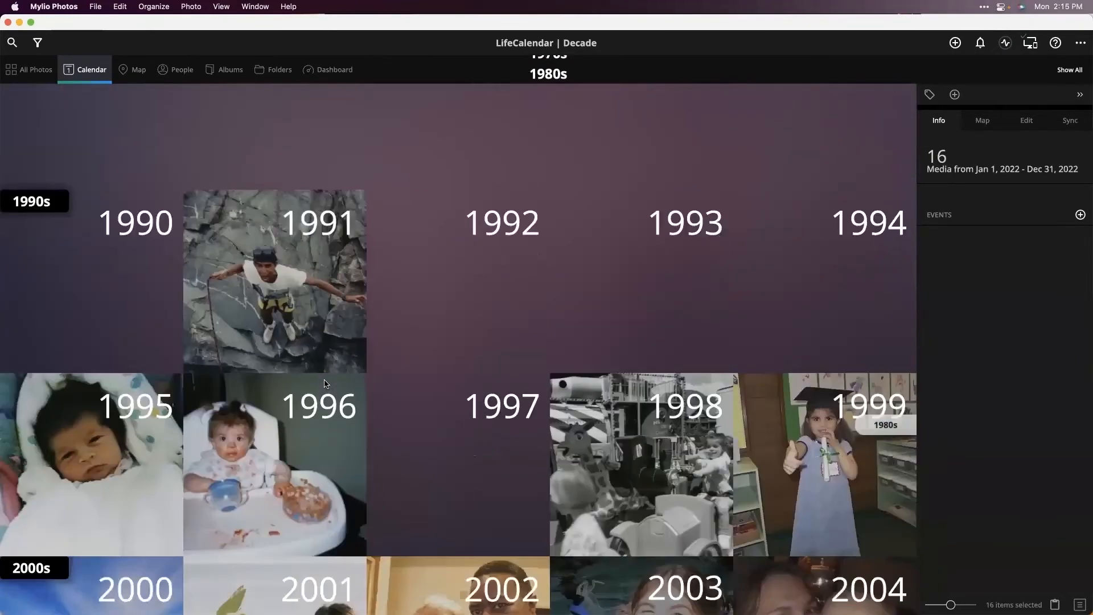
scroll(324, 380, down, 8)
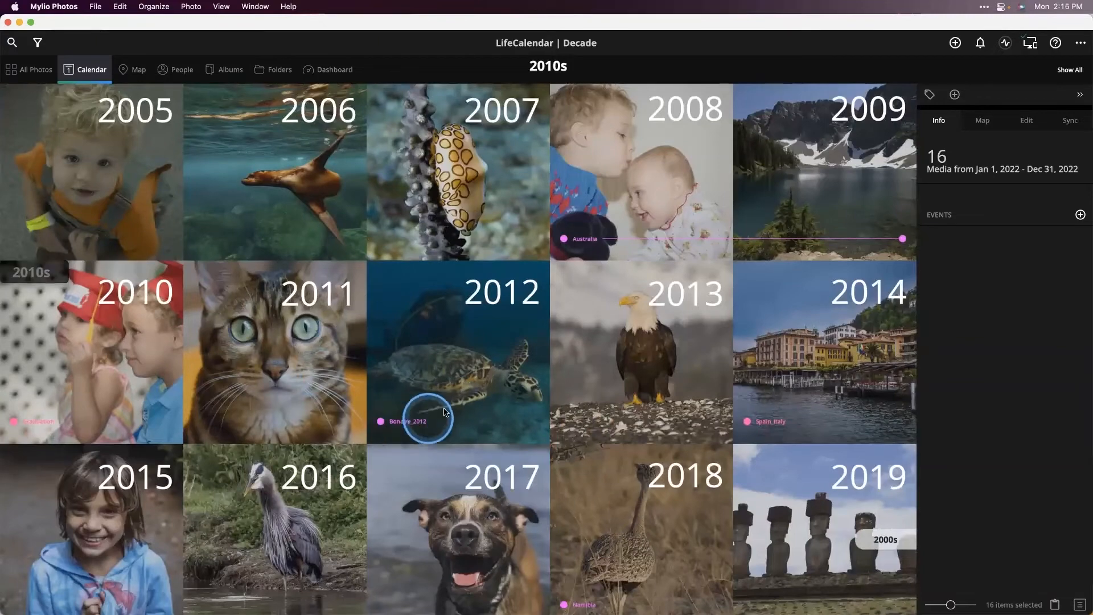
click(400, 427)
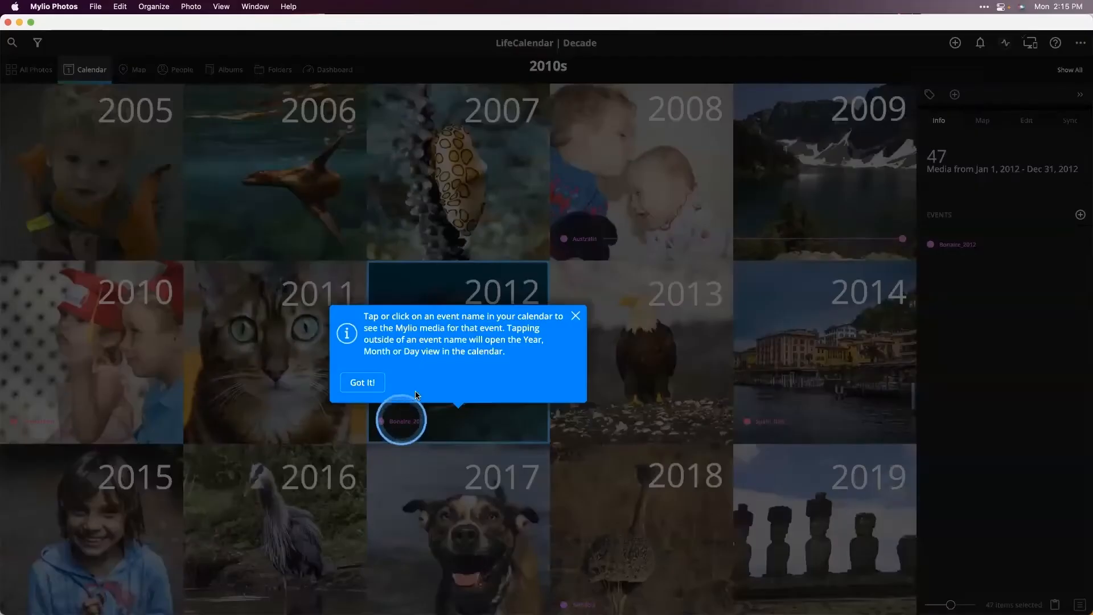
click(373, 382)
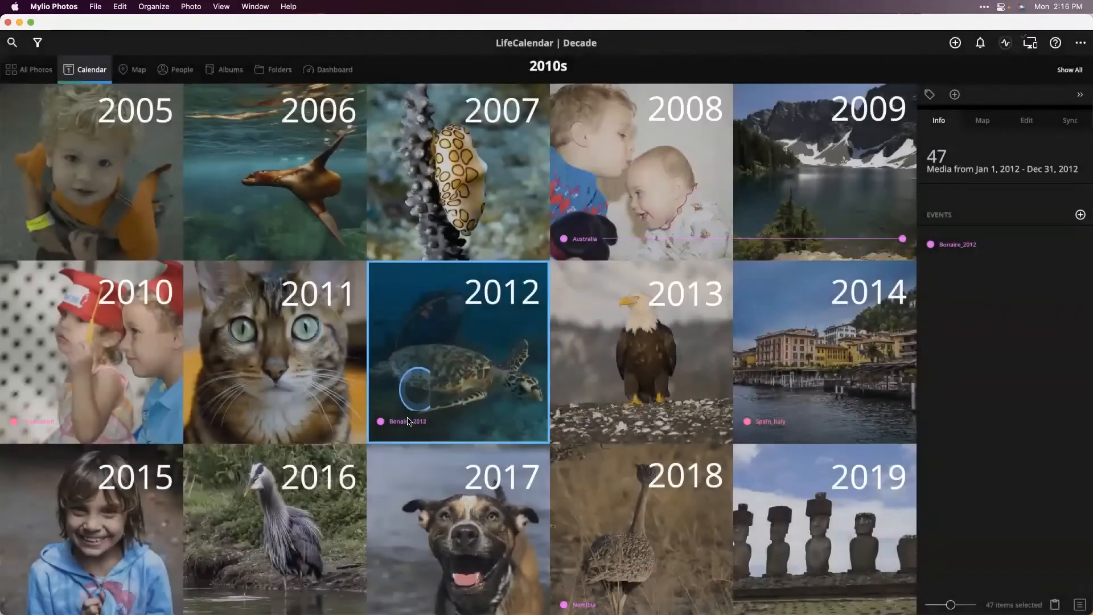
click(408, 421)
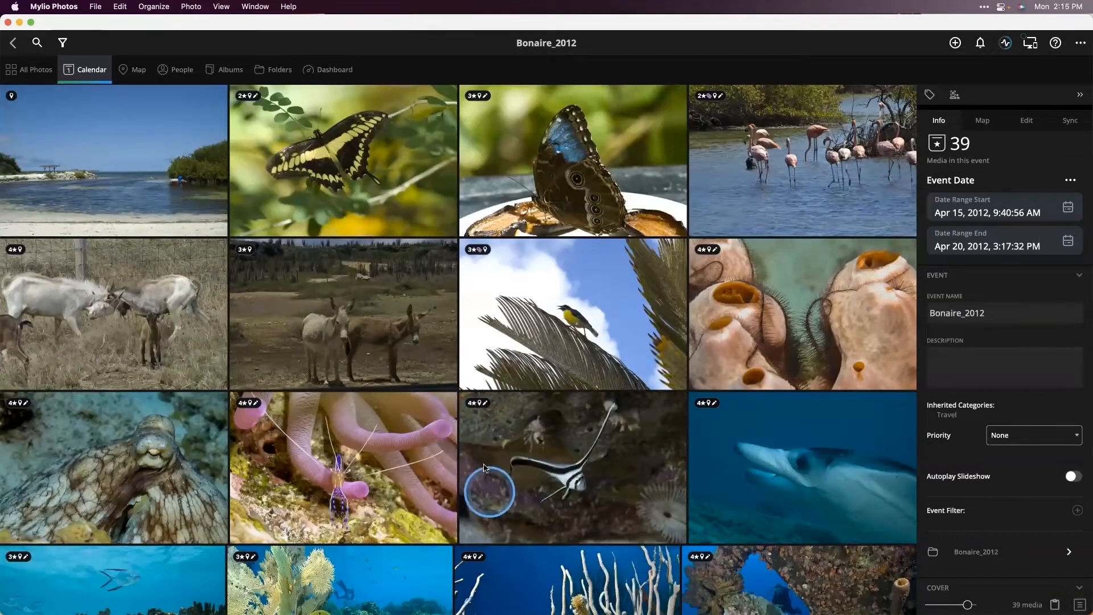
scroll(481, 449, down, 3)
scroll(482, 463, down, 6)
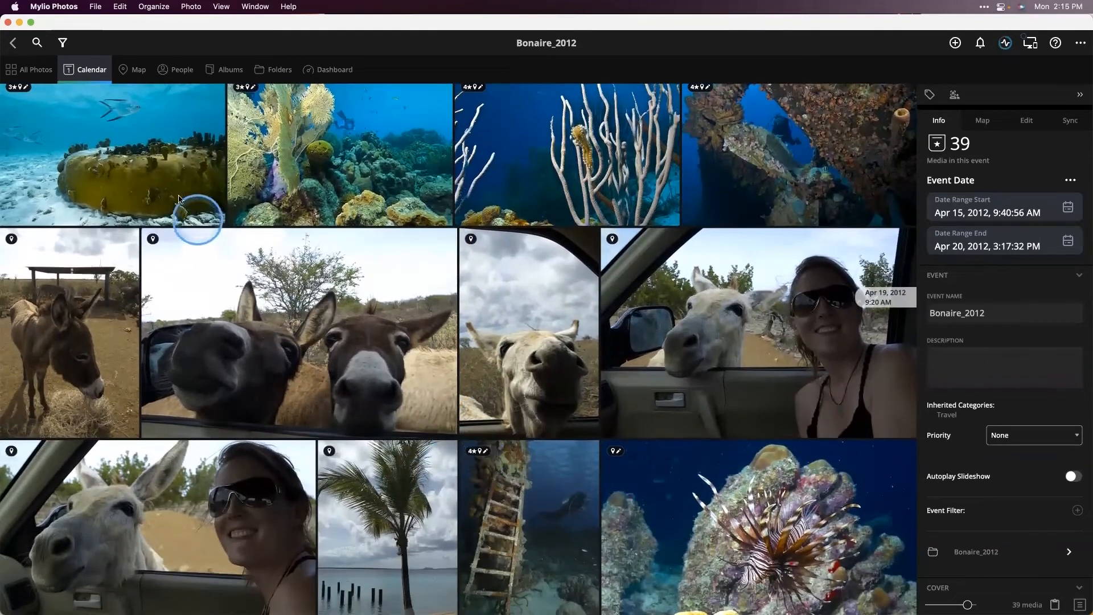
click(14, 43)
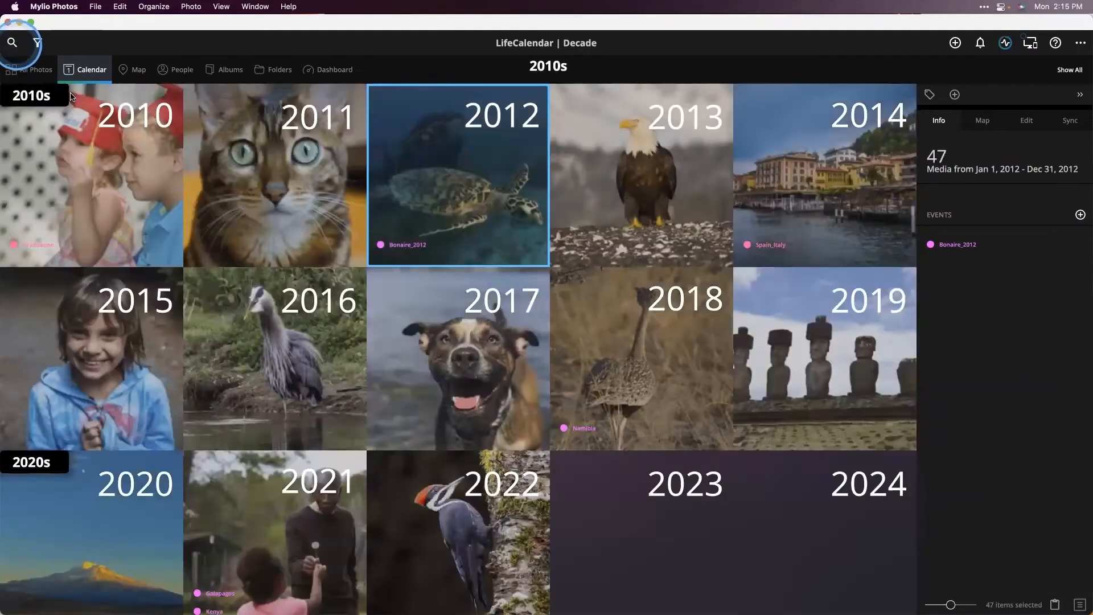
Show the year 2012 by month and look onward to the months of 2013
double_click(431, 131)
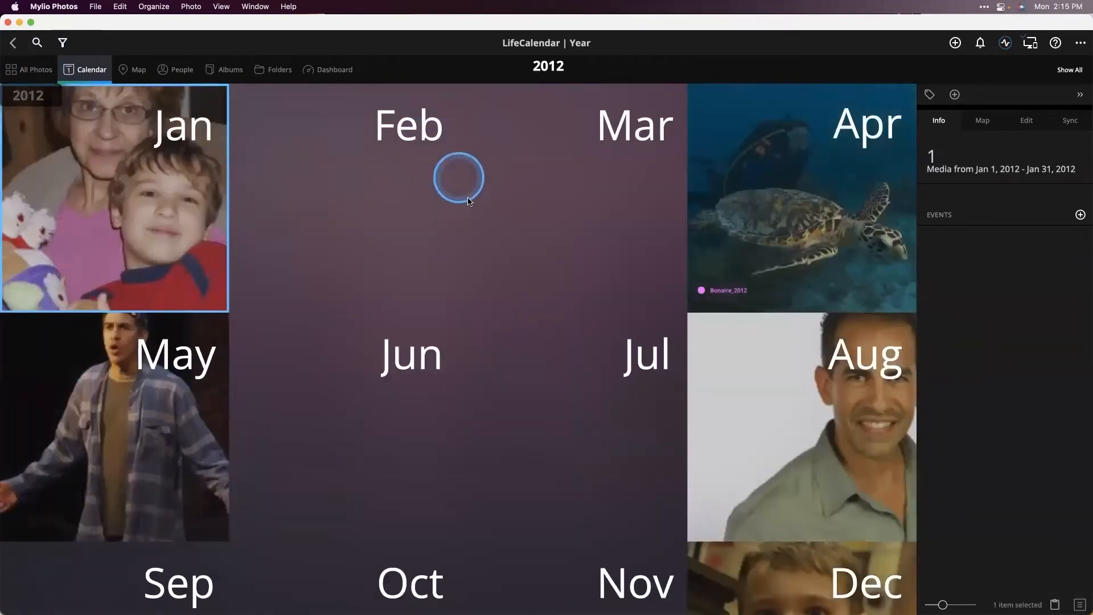
scroll(644, 249, down, 2)
scroll(644, 249, down, 5)
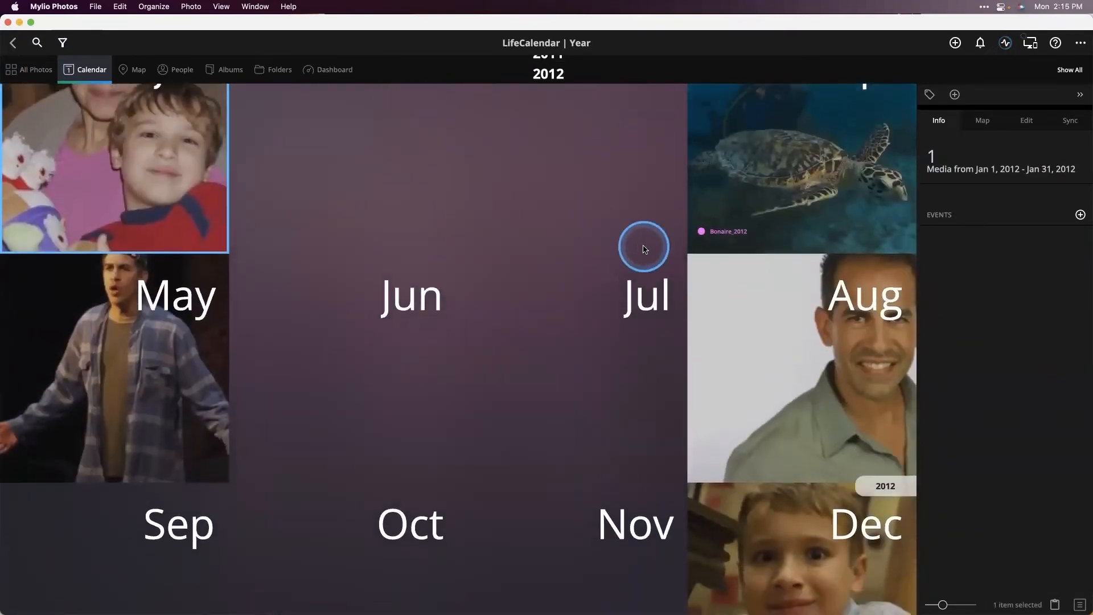
scroll(644, 248, down, 3)
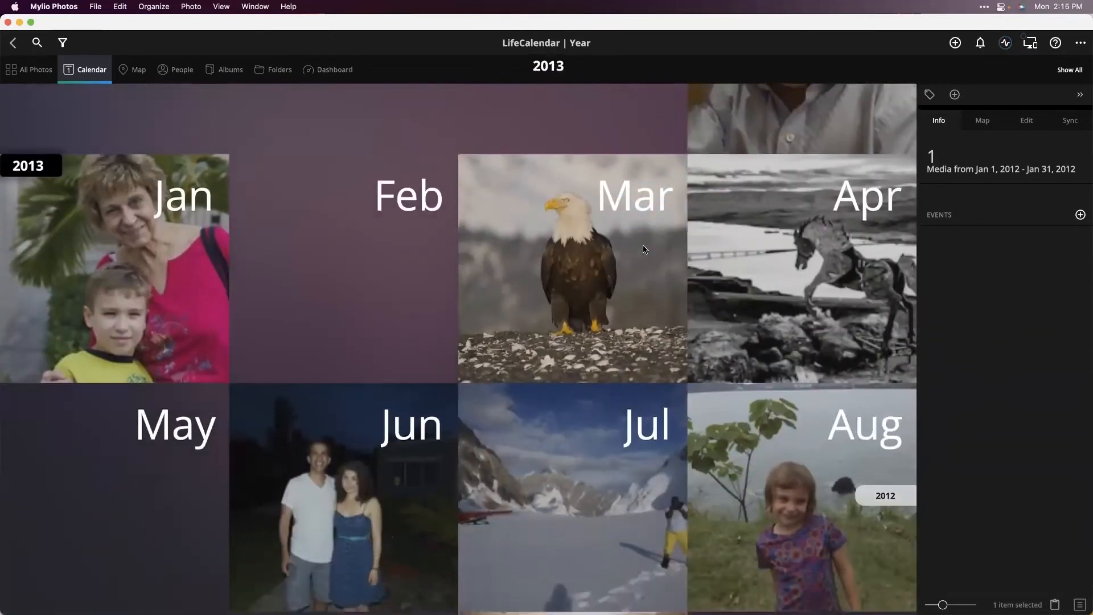
Show the days of March 2013 and view the photos from March 21
double_click(623, 265)
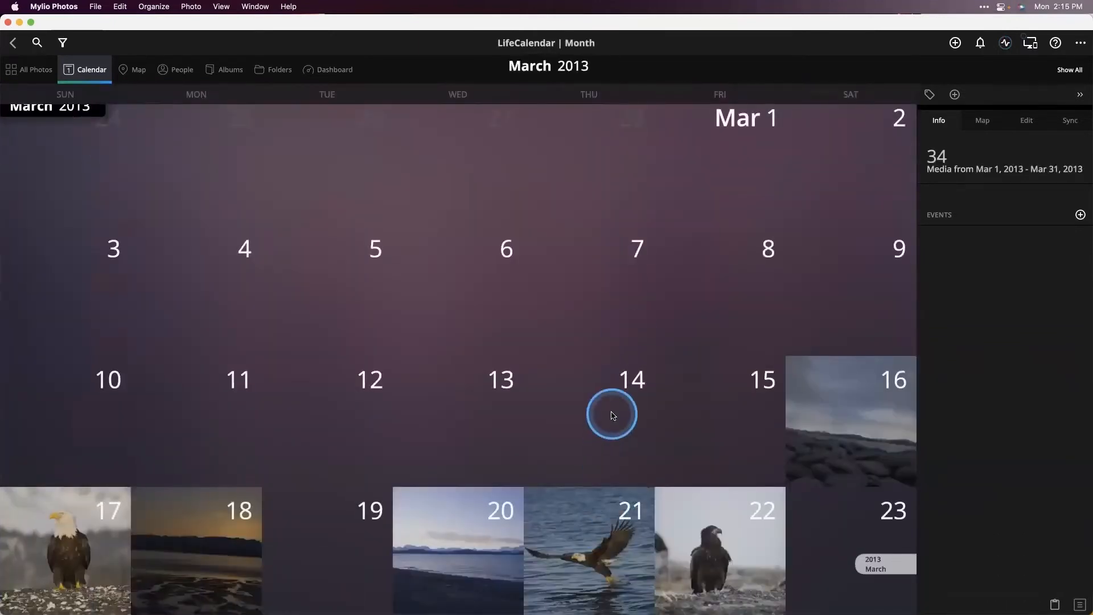
scroll(612, 412, down, 2)
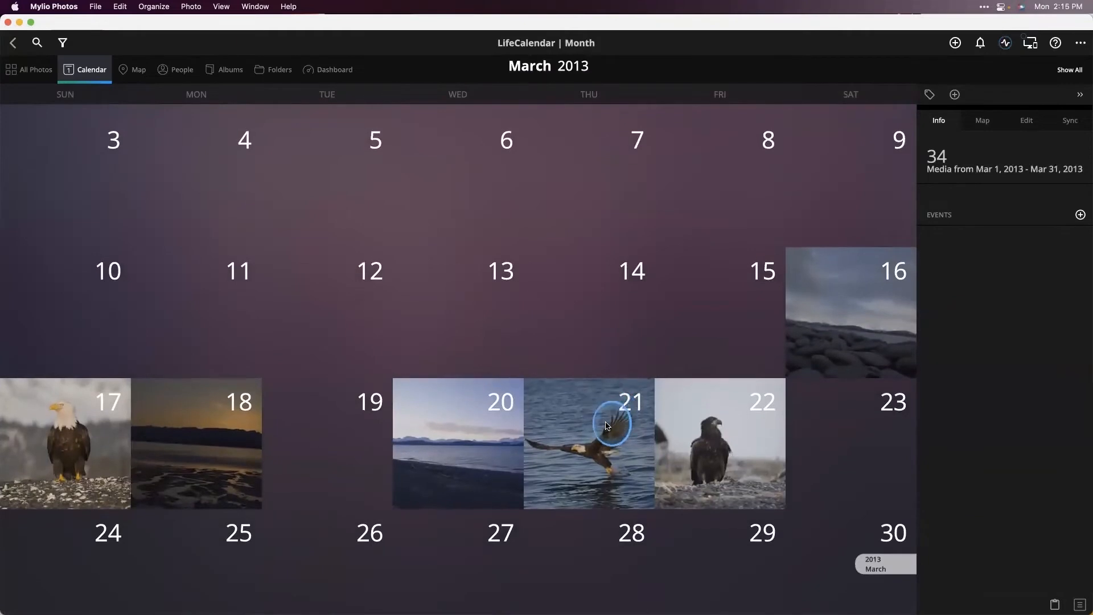
double_click(613, 413)
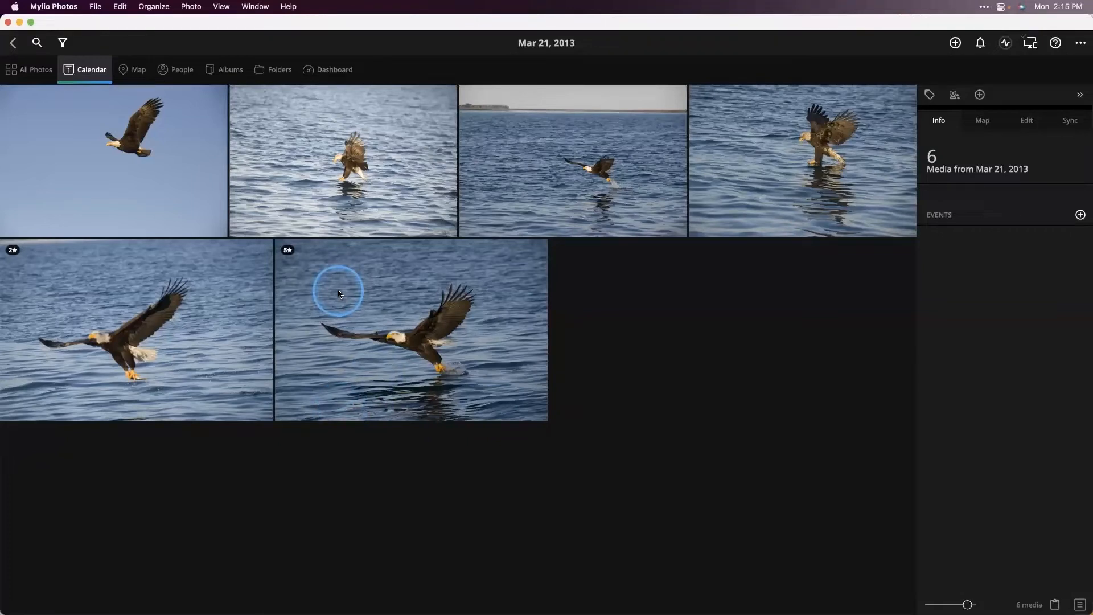
View the people in the library, look inside the Untagged group and check the naming options for its first two faces
click(180, 69)
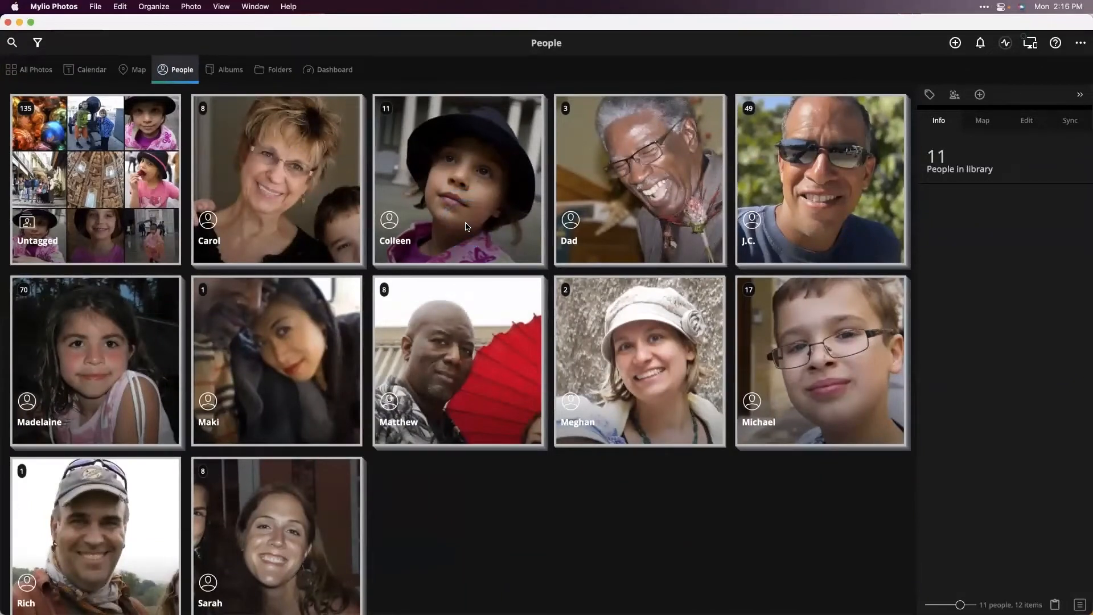
click(469, 224)
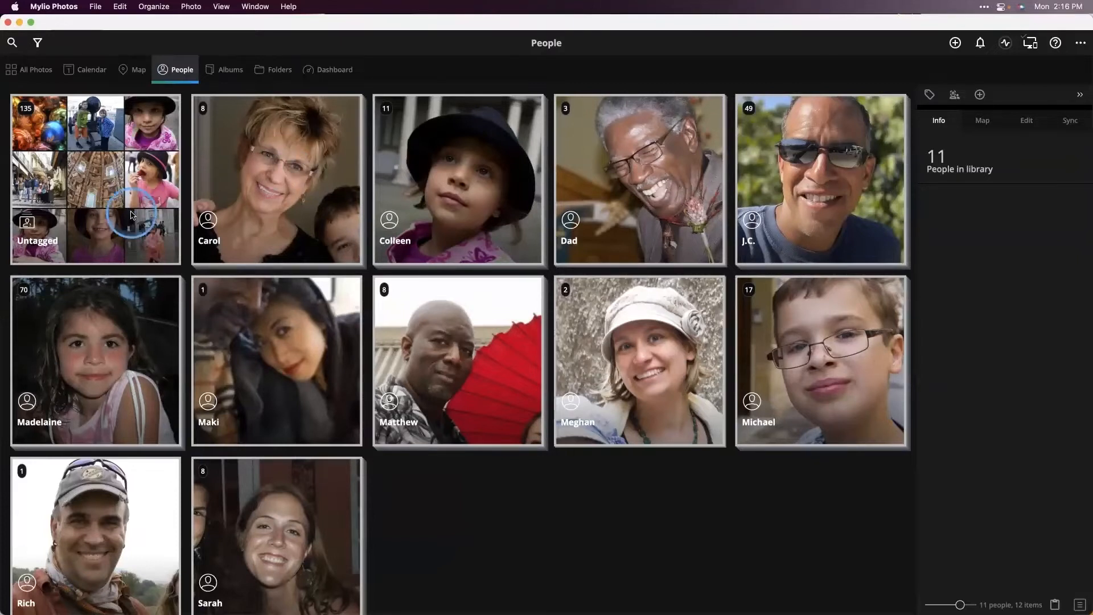
click(64, 219)
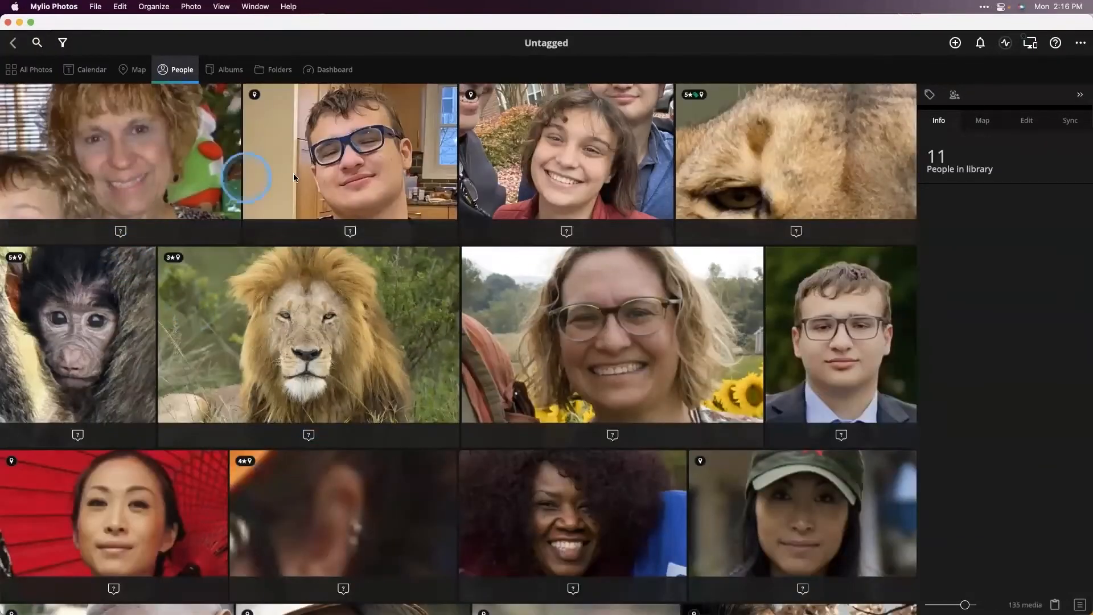
click(122, 232)
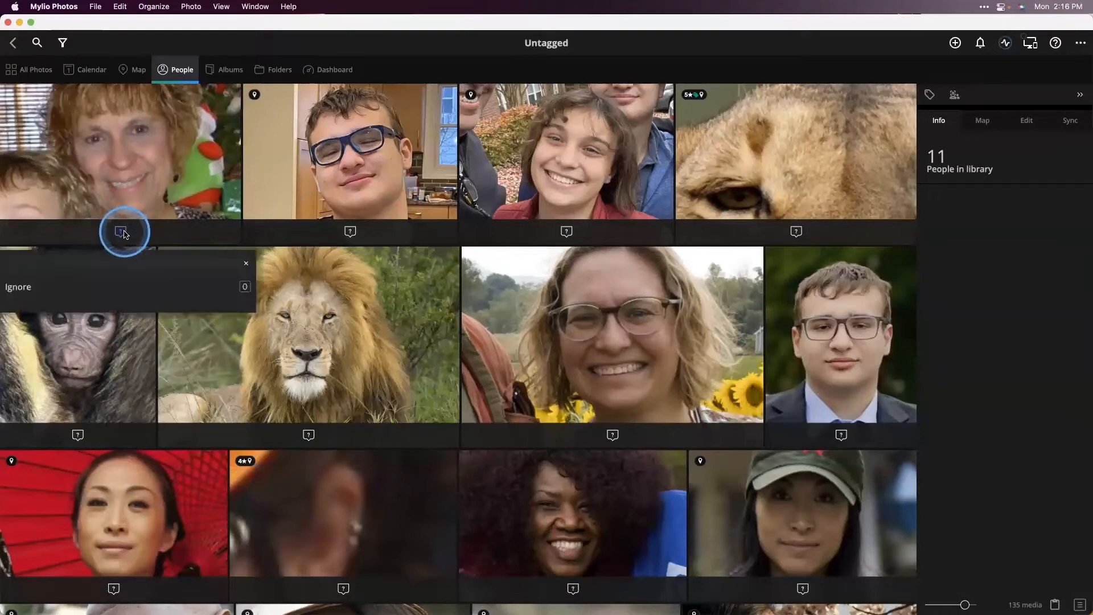
click(354, 232)
click(351, 234)
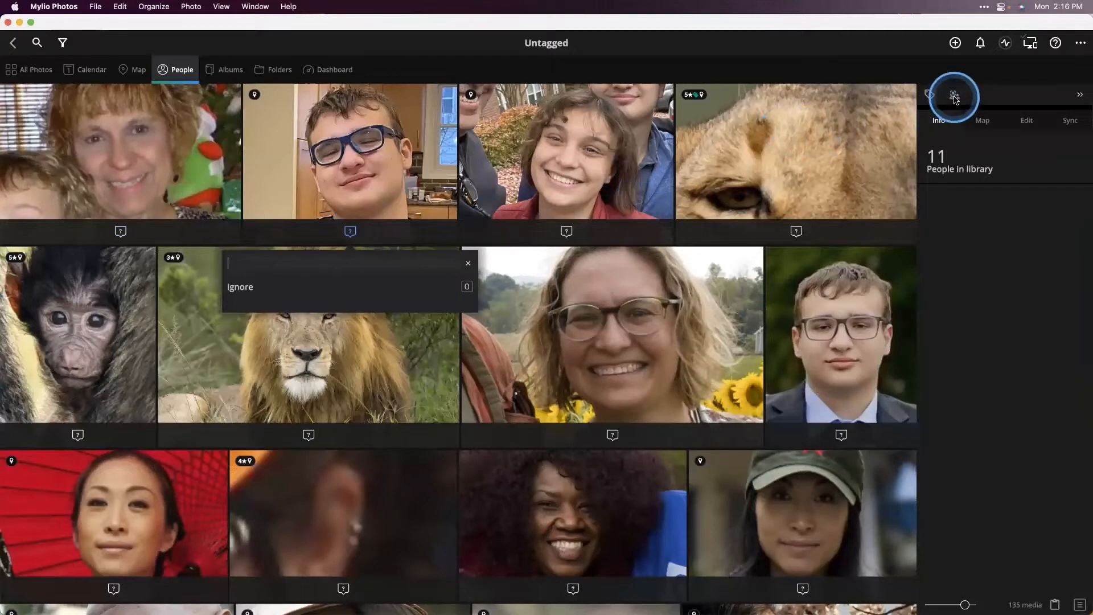
Start batch tagging of the untagged faces and assign the first group of baby faces to the known girl in the dark hat
click(955, 98)
click(955, 97)
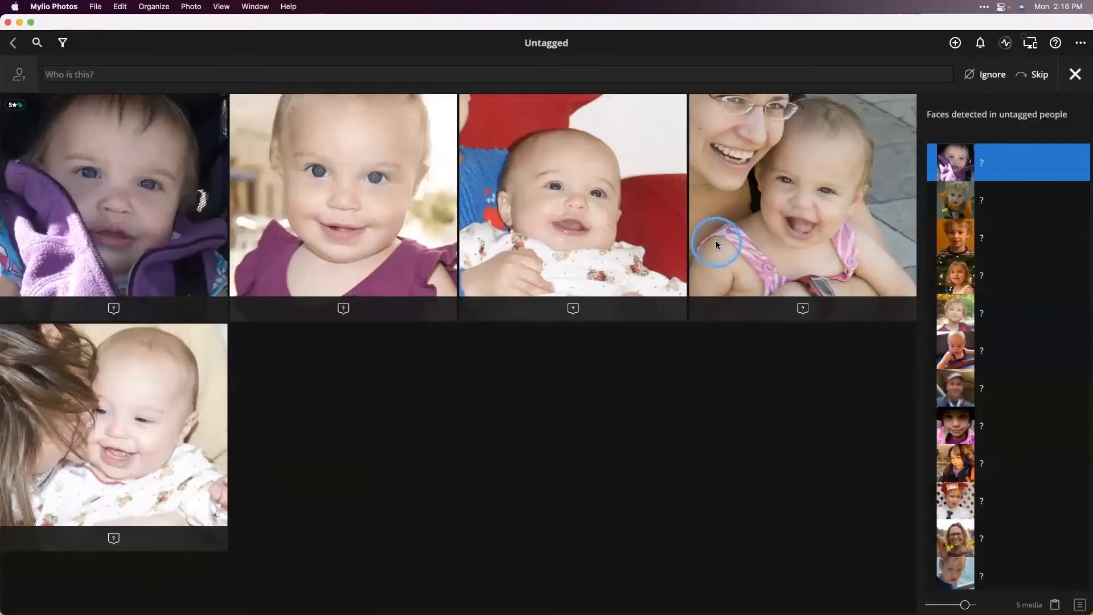
click(380, 75)
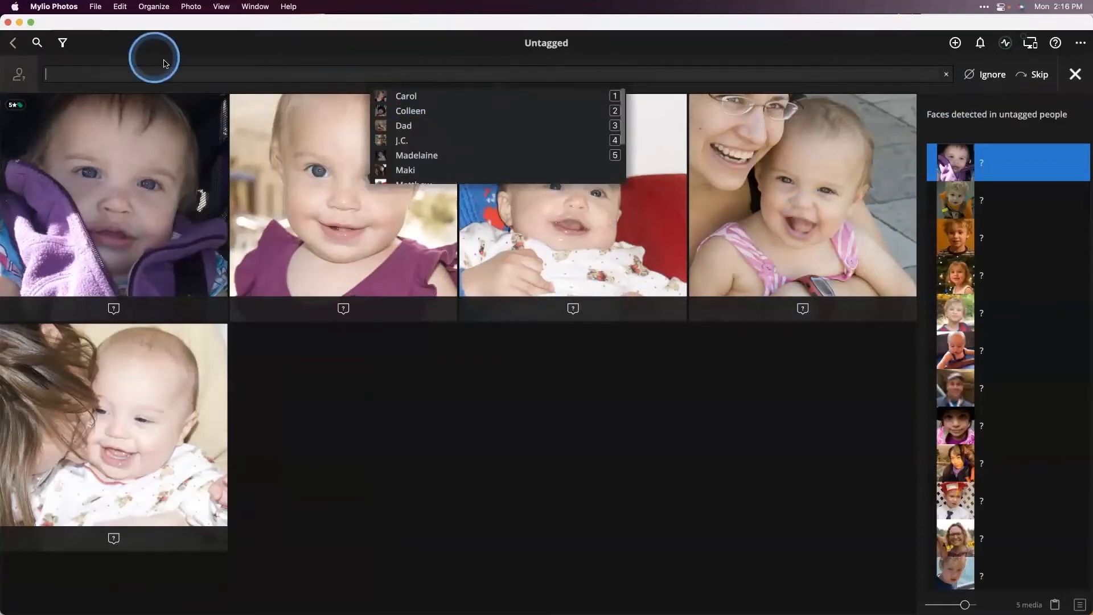
click(424, 111)
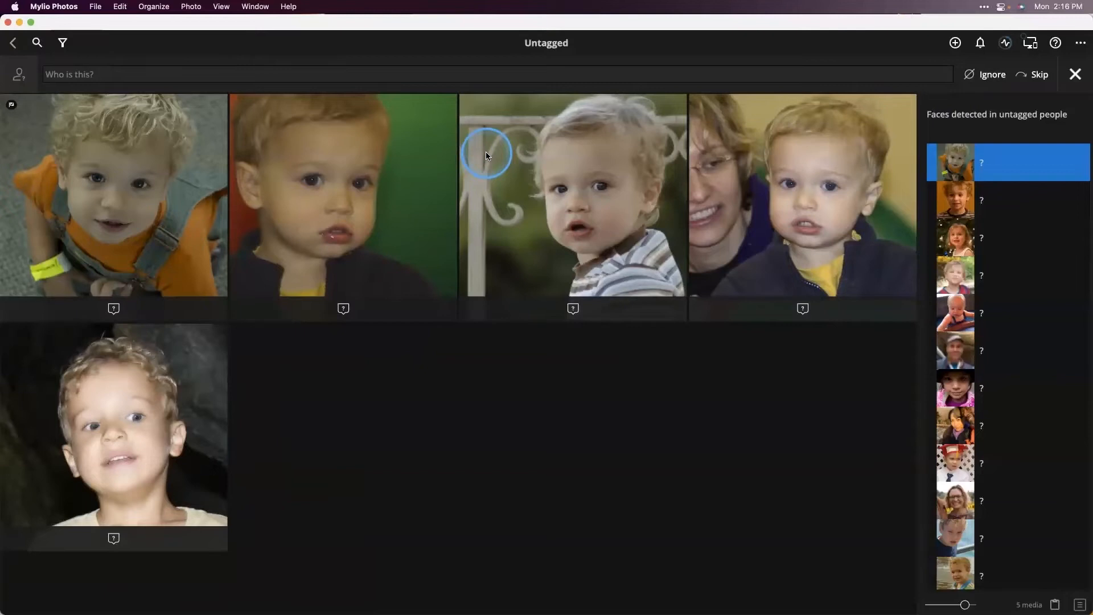
Assign the next two groups of untagged faces, the blond toddler and the curly-haired boy, to the known boy with glasses
click(443, 76)
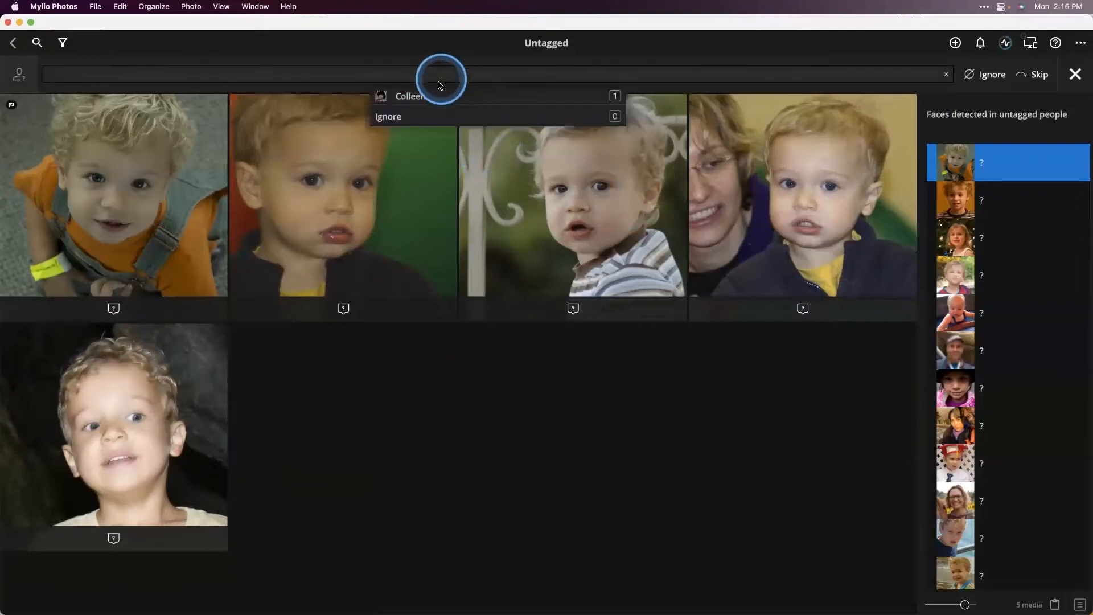
text(mich)
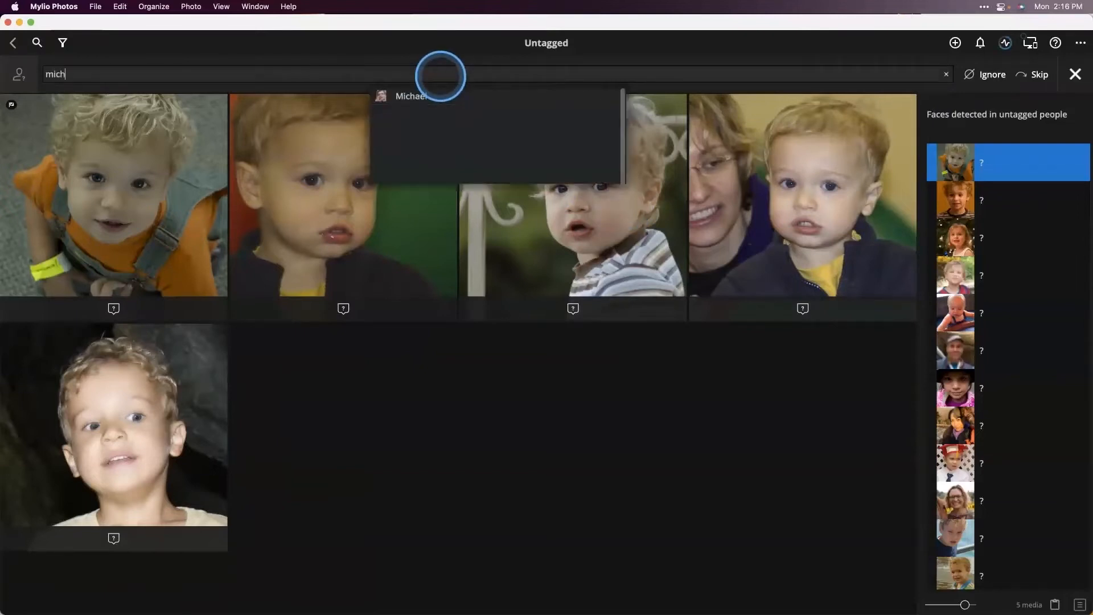
click(428, 95)
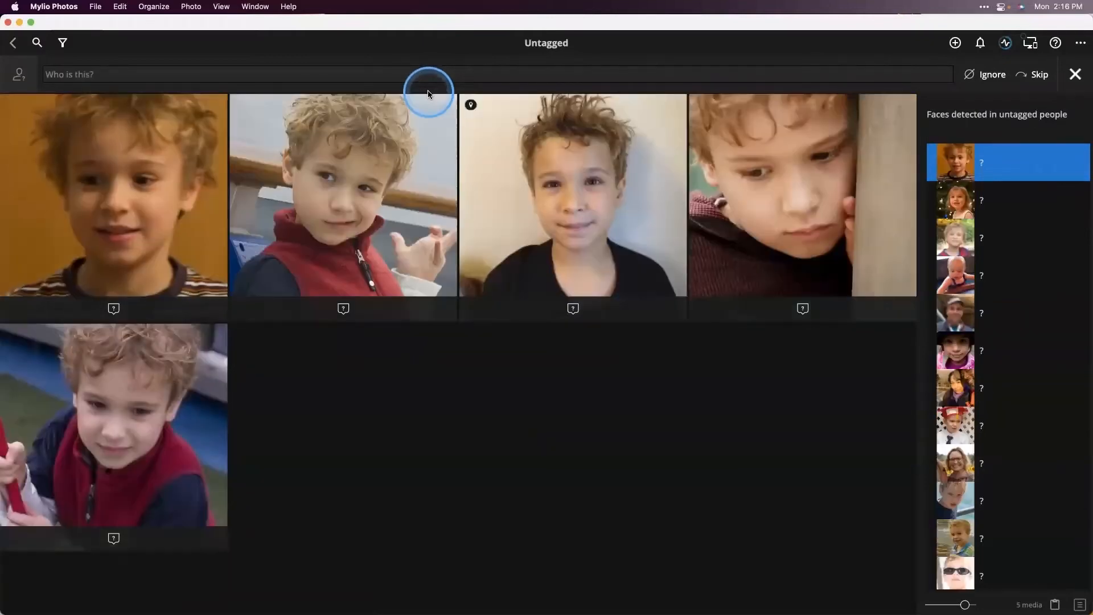
click(390, 73)
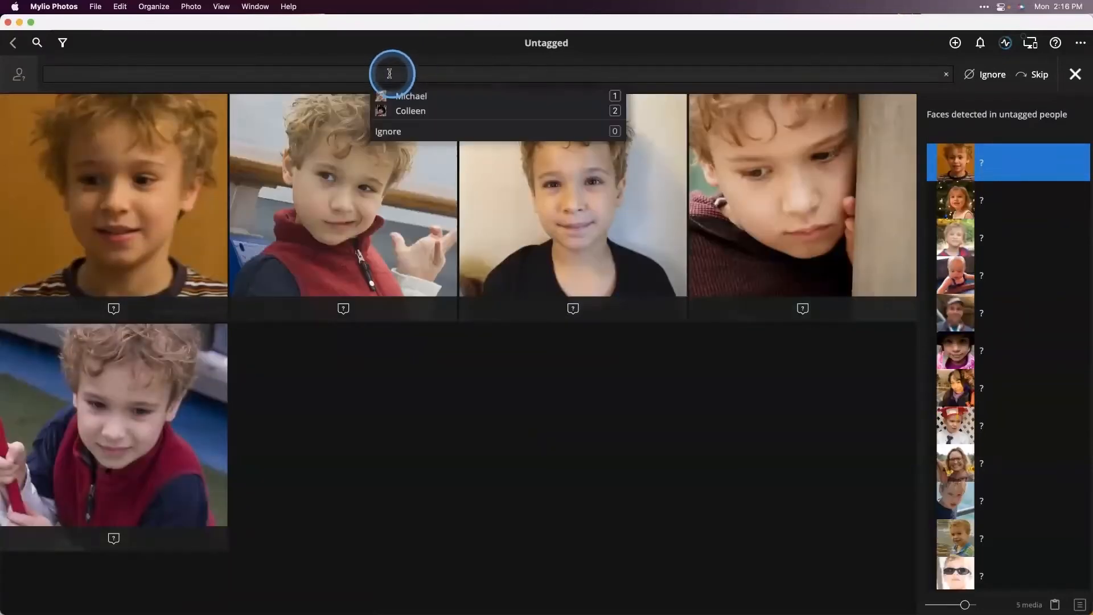
click(391, 96)
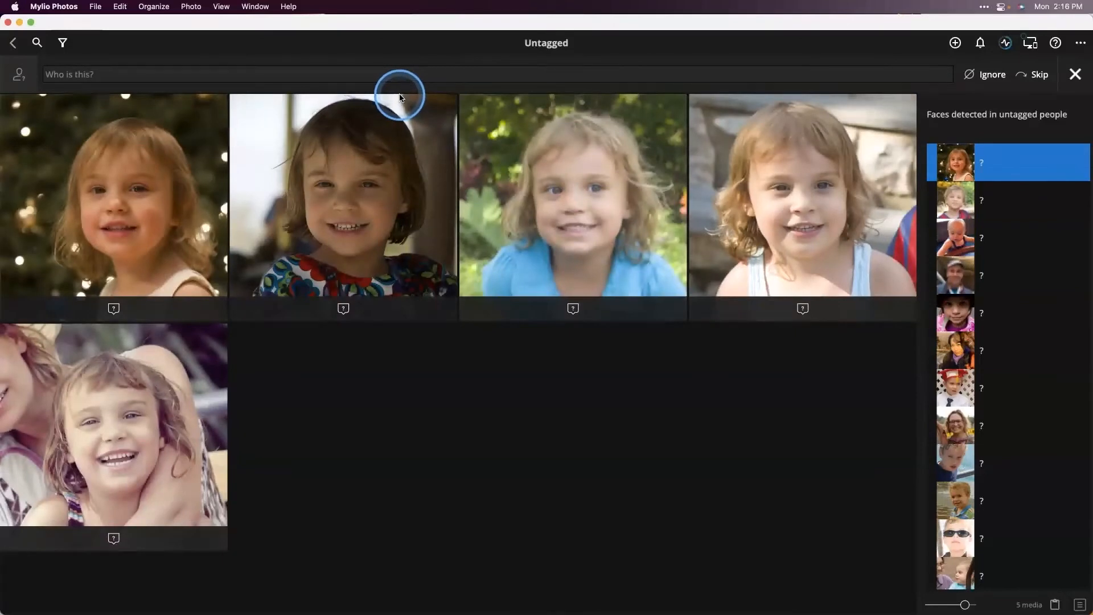
Assign the group of the smiling little girl's untagged faces to the first suggested person
click(398, 74)
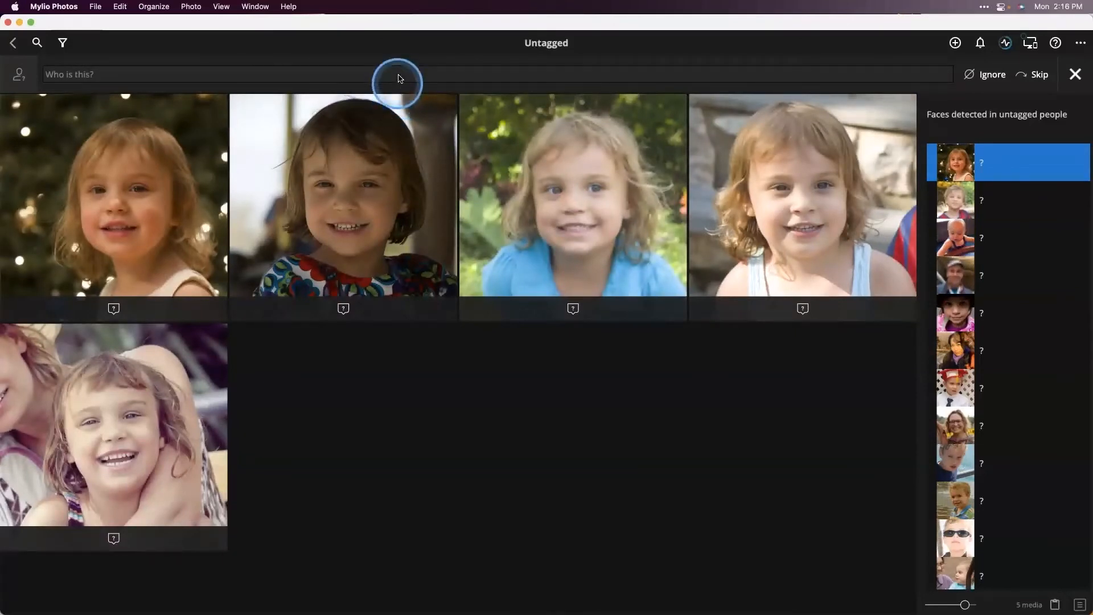
click(398, 73)
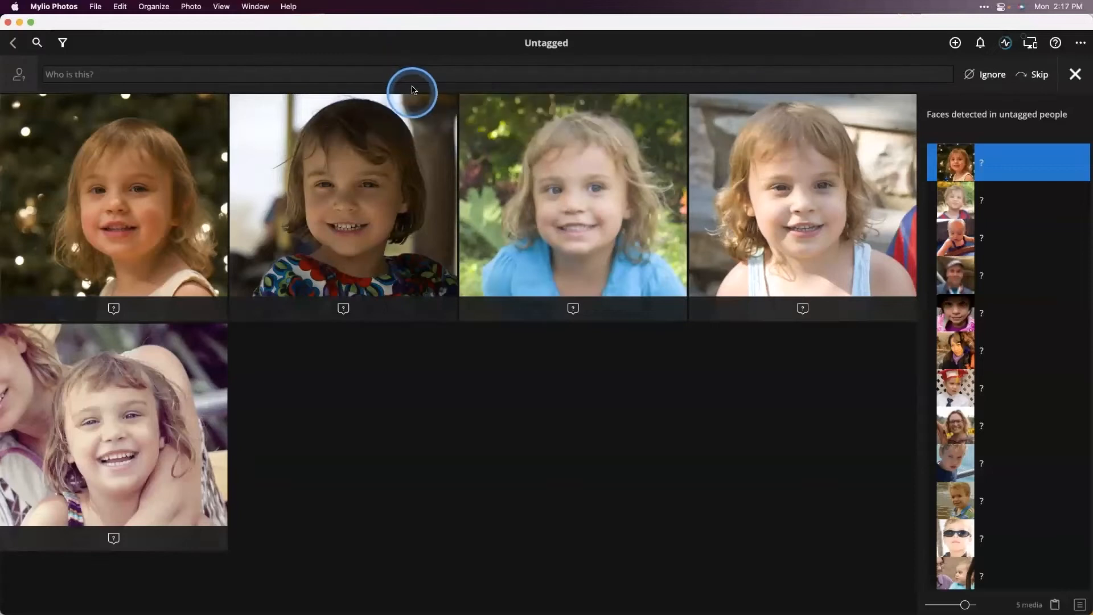
click(420, 74)
click(421, 96)
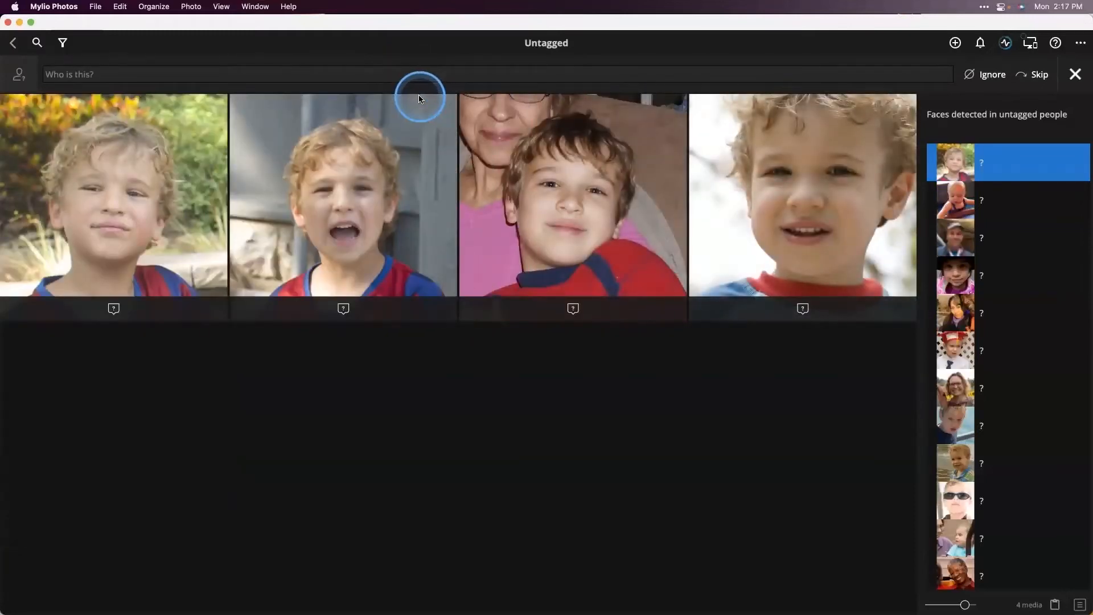
Return to the people overview, open the photos of the boy with glasses and accept his first suggested face
click(15, 45)
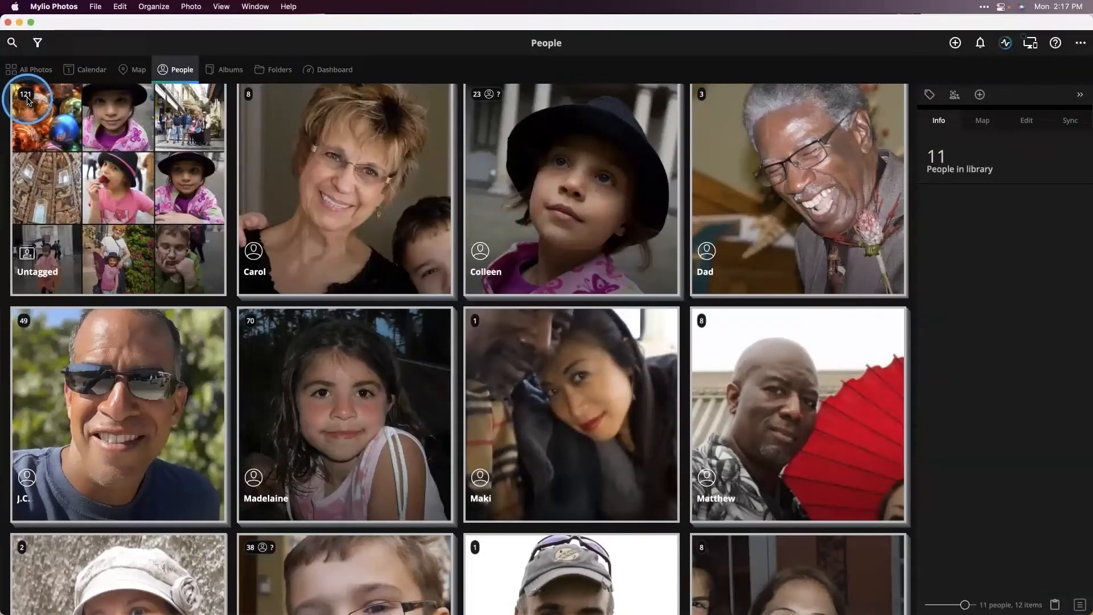
scroll(380, 251, down, 5)
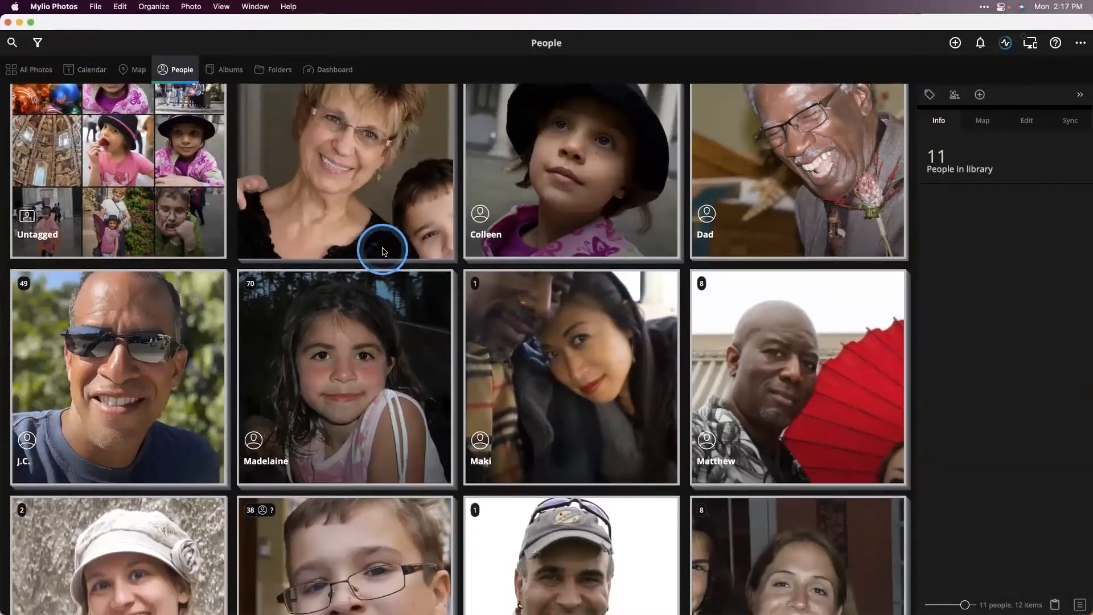
scroll(381, 247, up, 1)
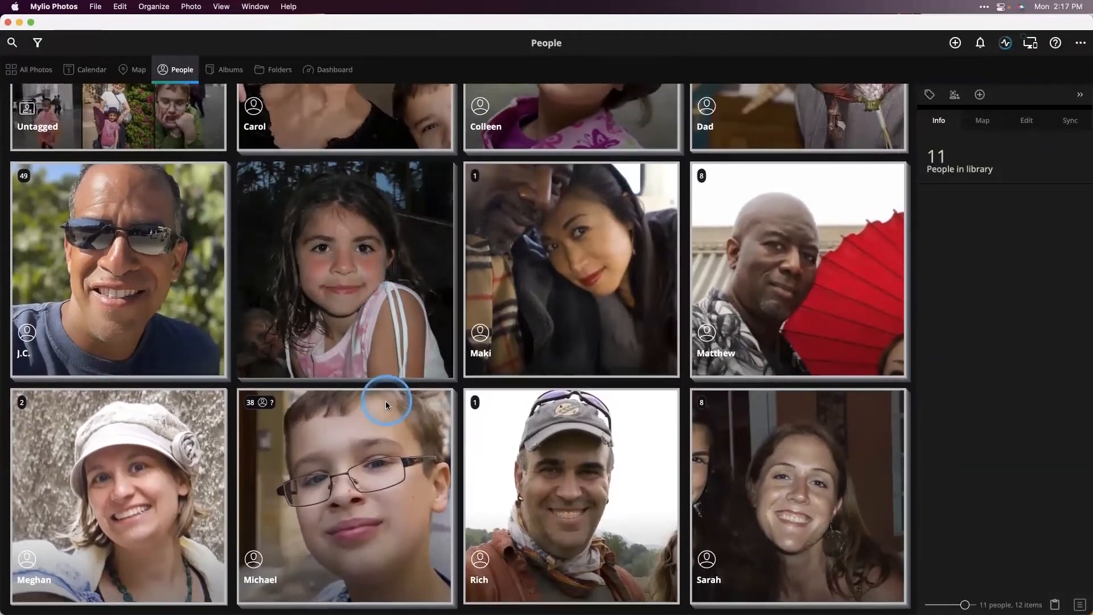
double_click(385, 432)
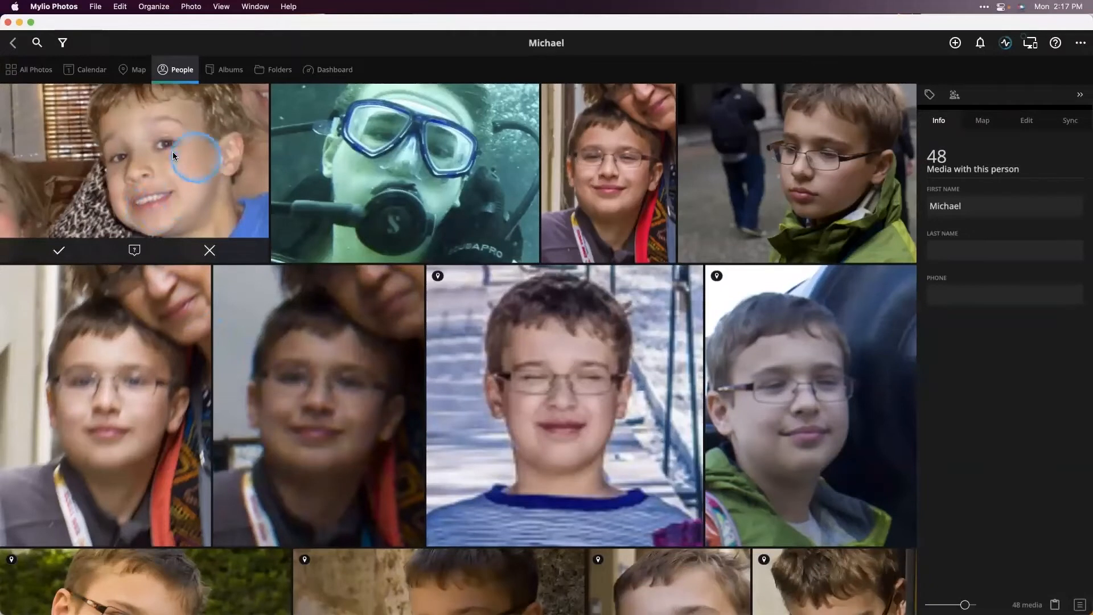
click(67, 250)
Confirm the three adjacent suggested faces of the boy: beside the woman in pink, before autumn leaves and by the sea railing
scroll(256, 297, down, 10)
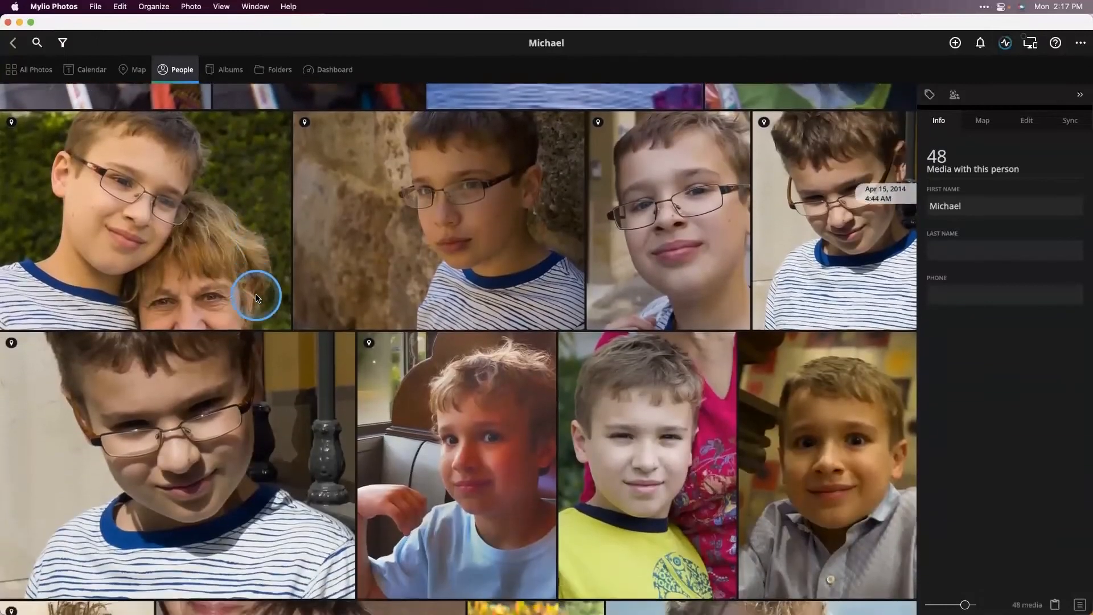
scroll(256, 298, down, 8)
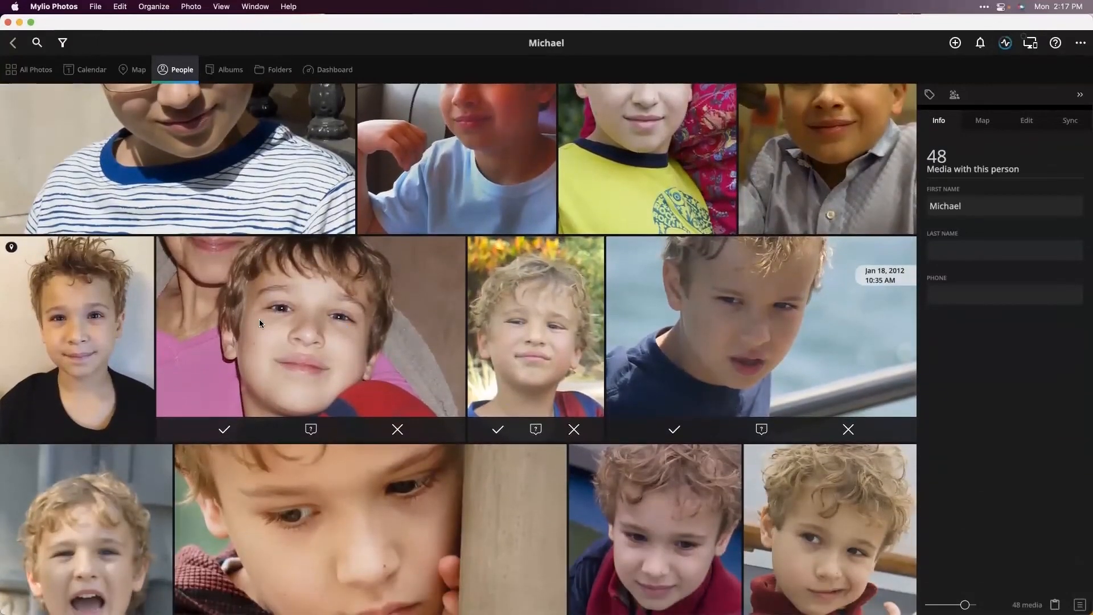
click(223, 429)
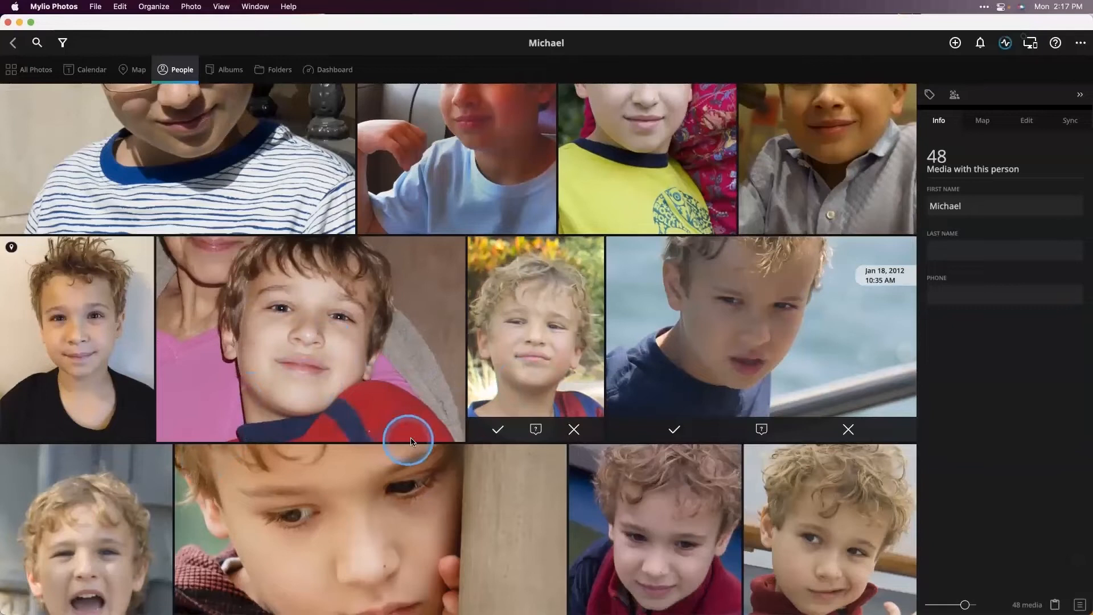
click(495, 429)
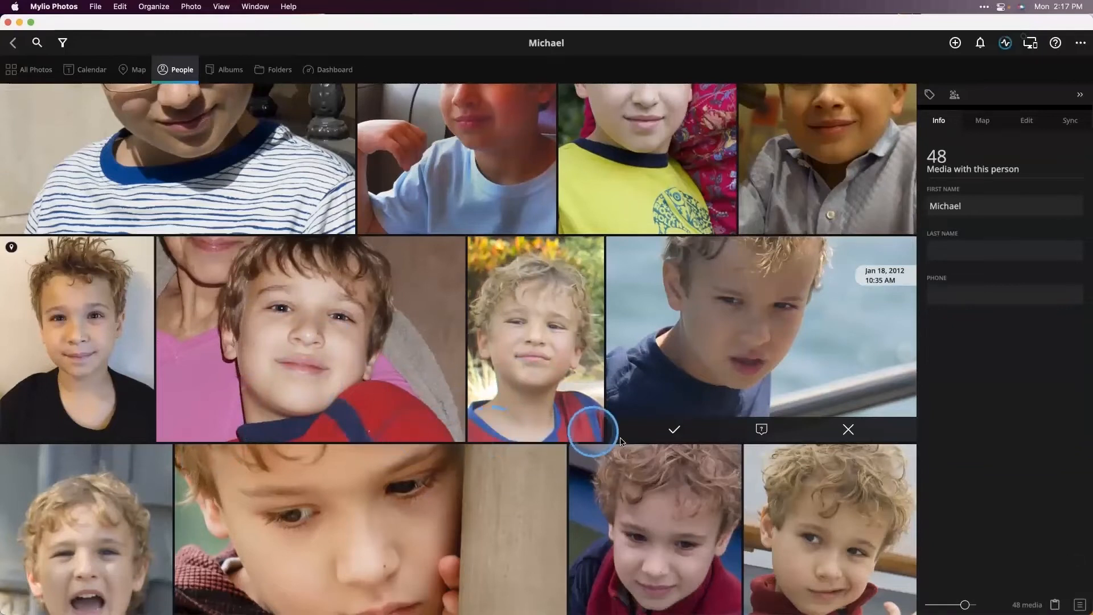
click(673, 436)
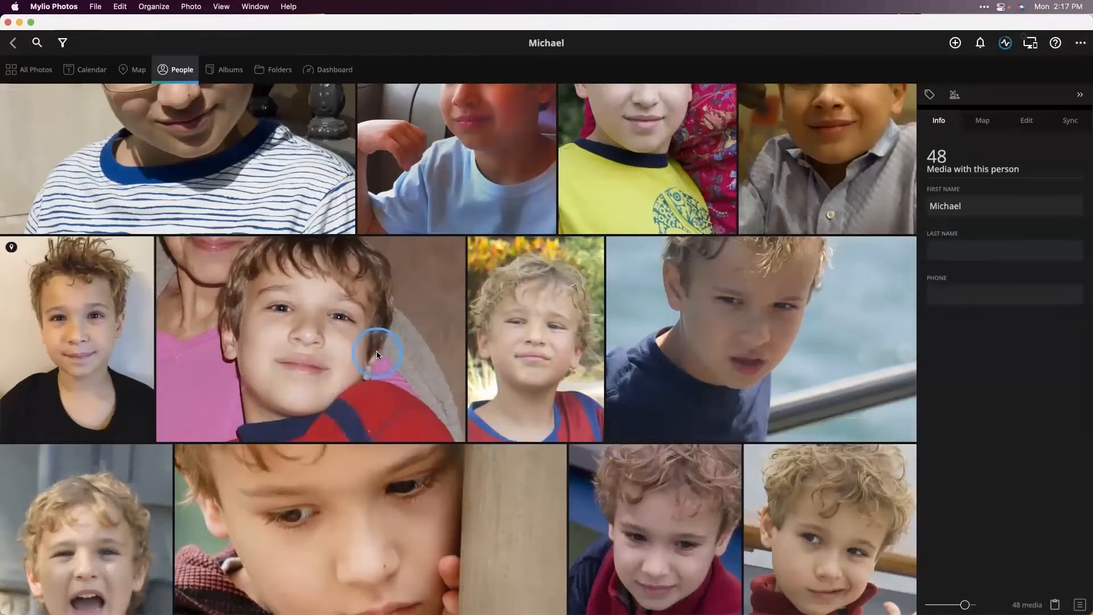
Confirm the boy's suggested faces with the toddler, in the green costume, at the pool, in the yellow shirt and in the graduation cap
scroll(377, 351, down, 10)
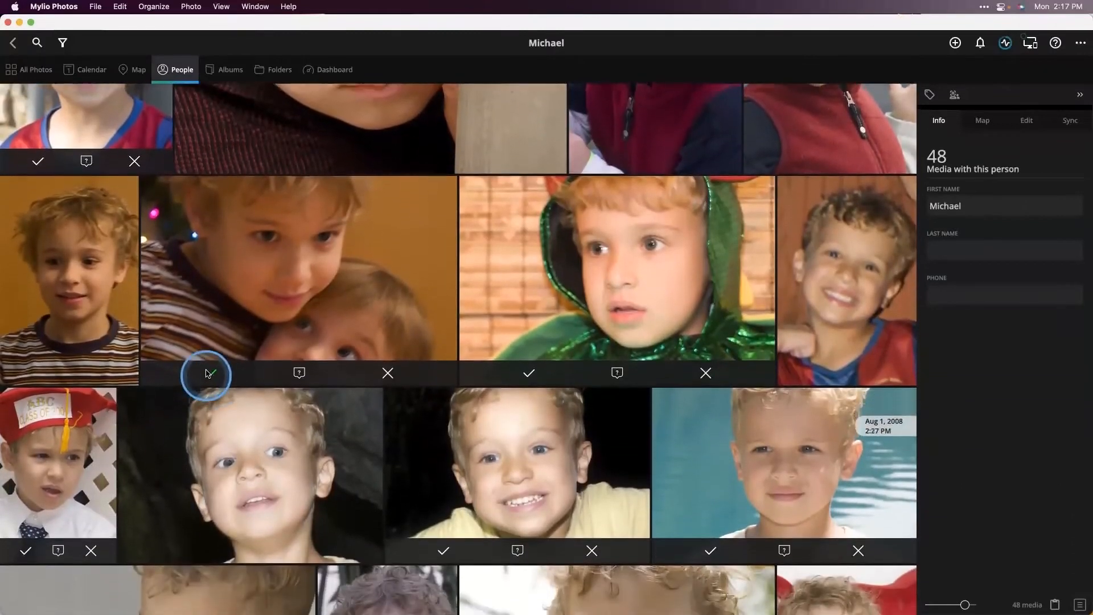
click(215, 358)
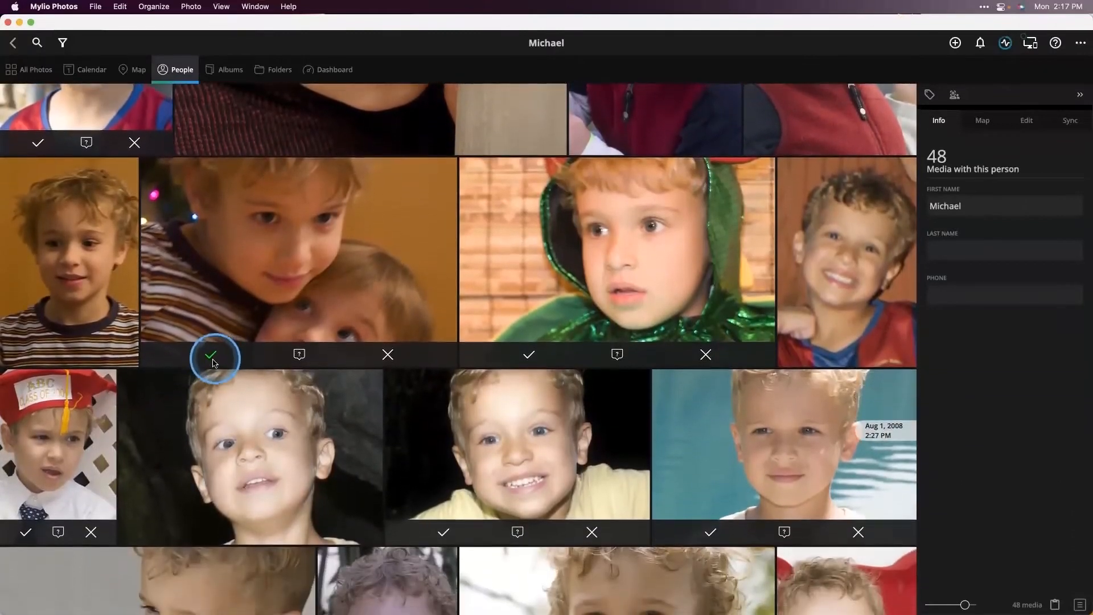
click(529, 354)
click(710, 532)
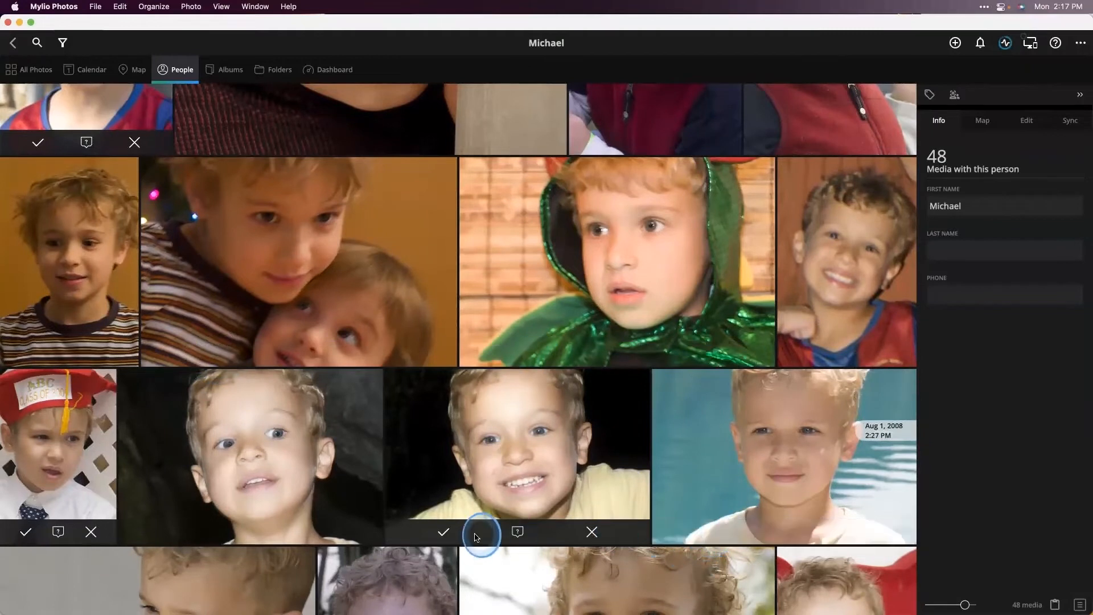
click(443, 532)
click(38, 535)
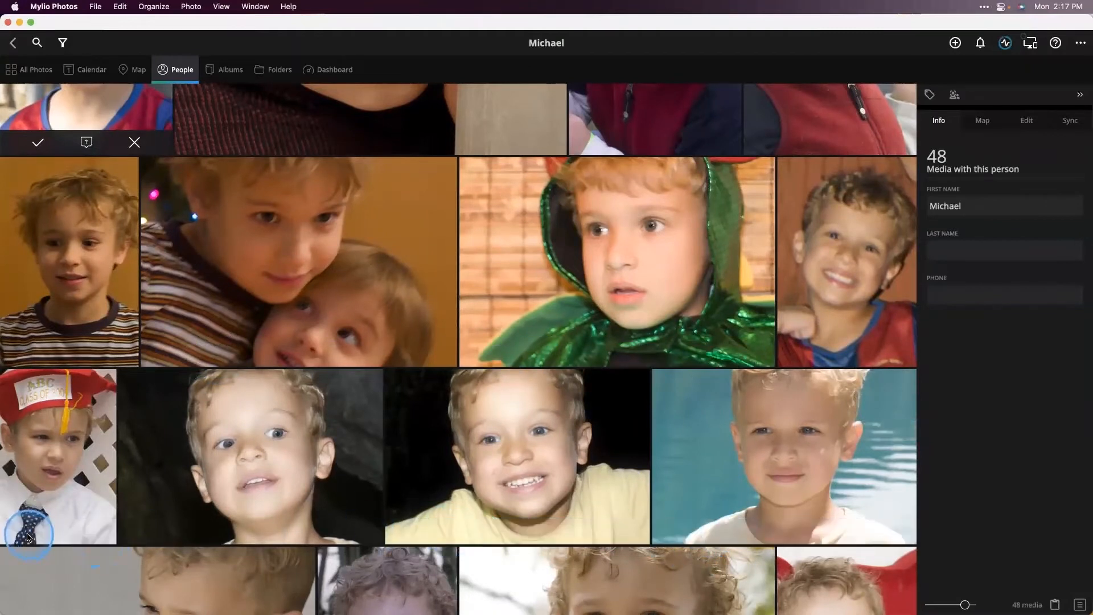
Confirm the seven suggested faces of the boy in the two rows from the light-blue shirt portrait to the striped-collar photo by the water
scroll(386, 426, down, 2)
scroll(386, 424, down, 10)
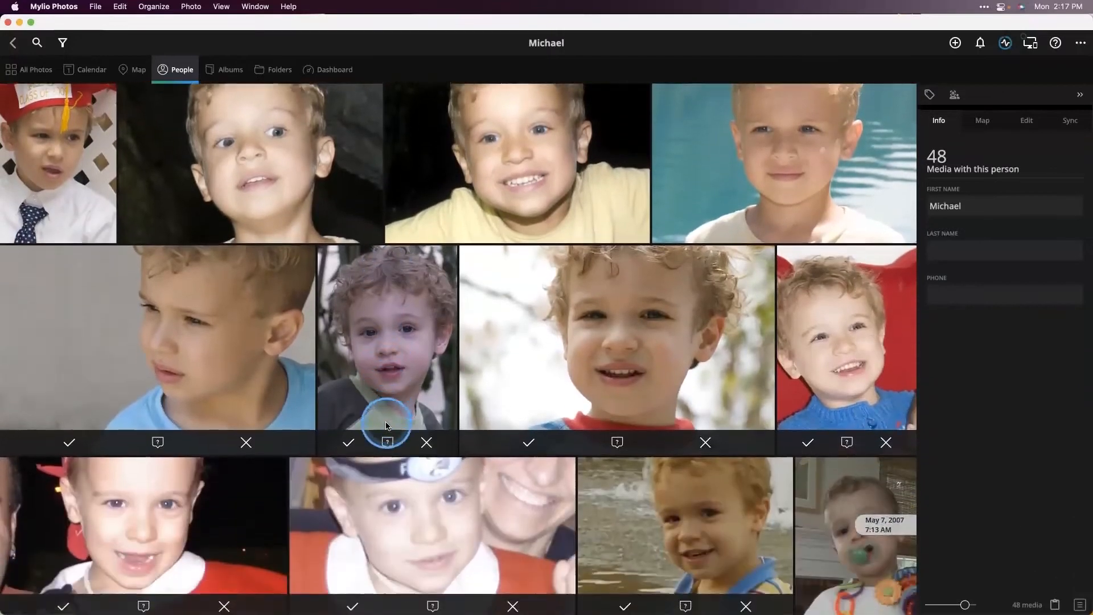
click(62, 393)
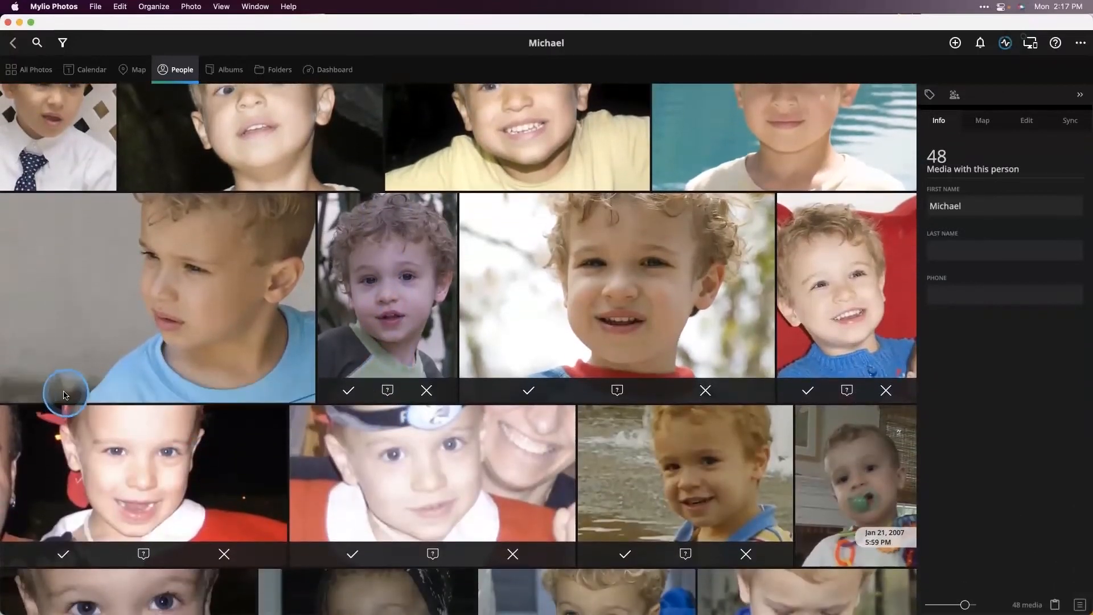
click(348, 390)
click(529, 390)
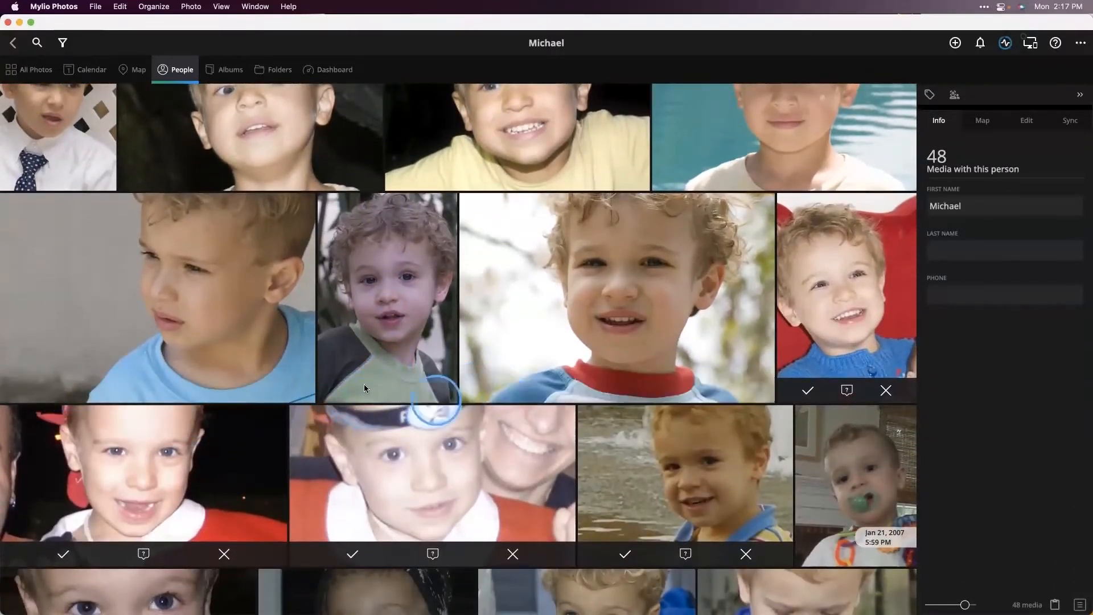
click(809, 389)
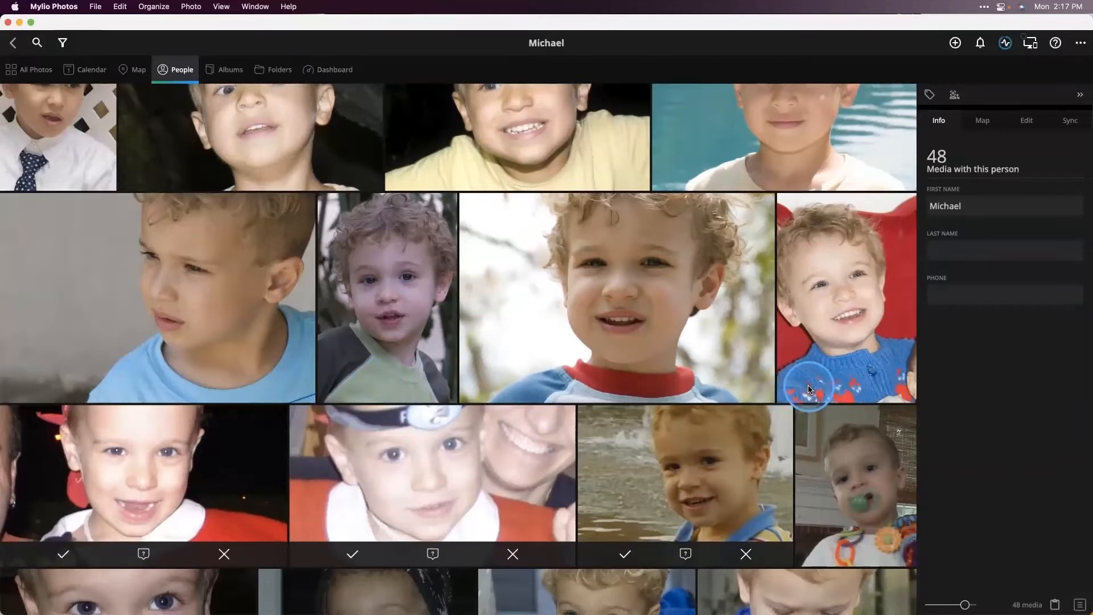
click(628, 554)
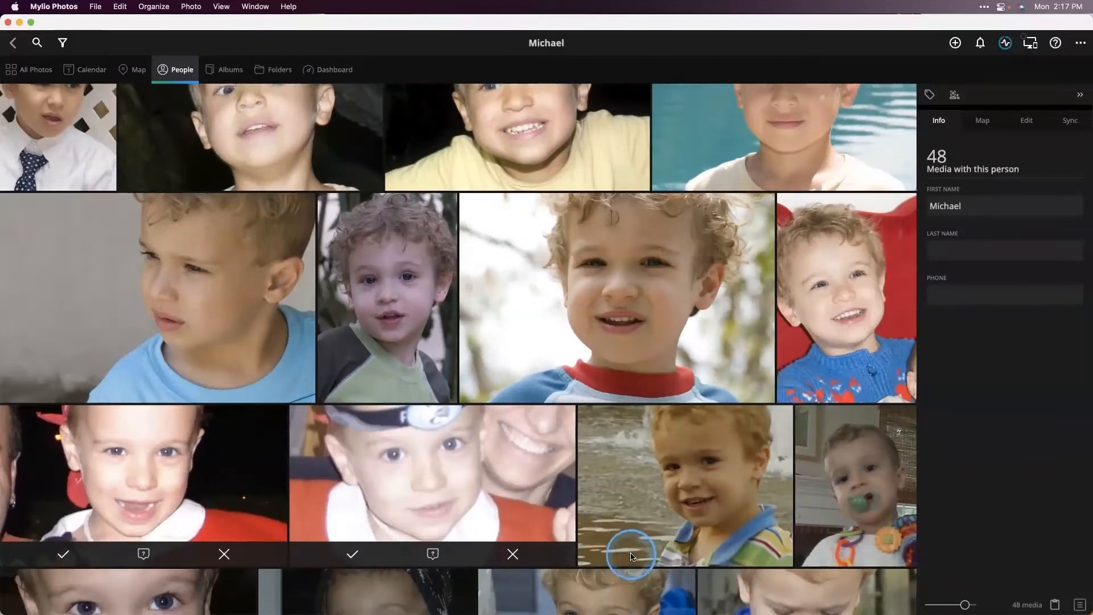
click(352, 554)
click(65, 553)
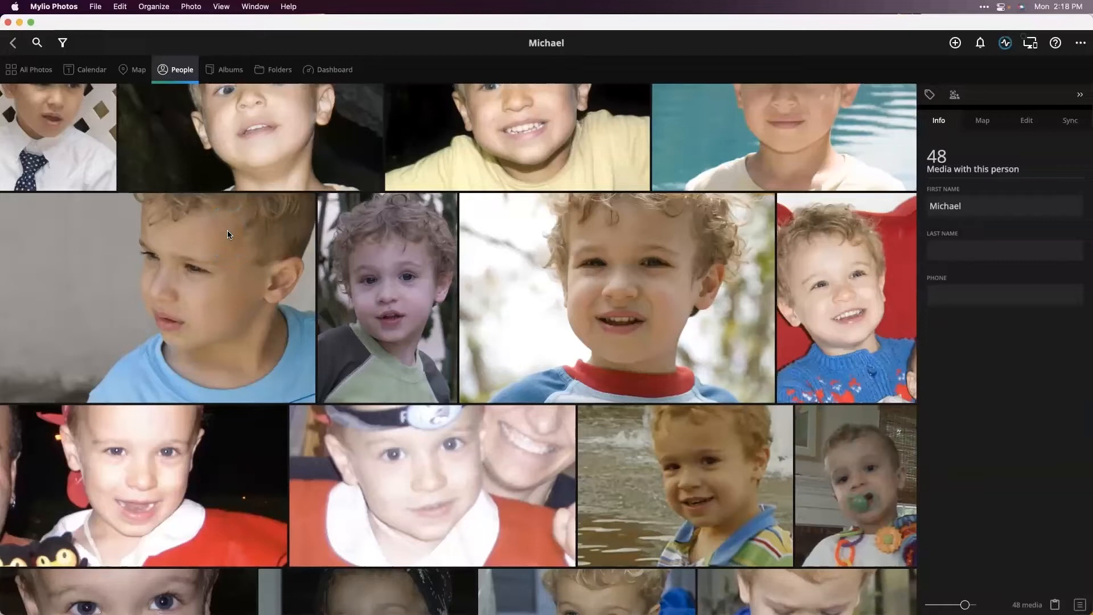
Show the library's photos on the map and look at the ones in the northwestern United States
click(139, 70)
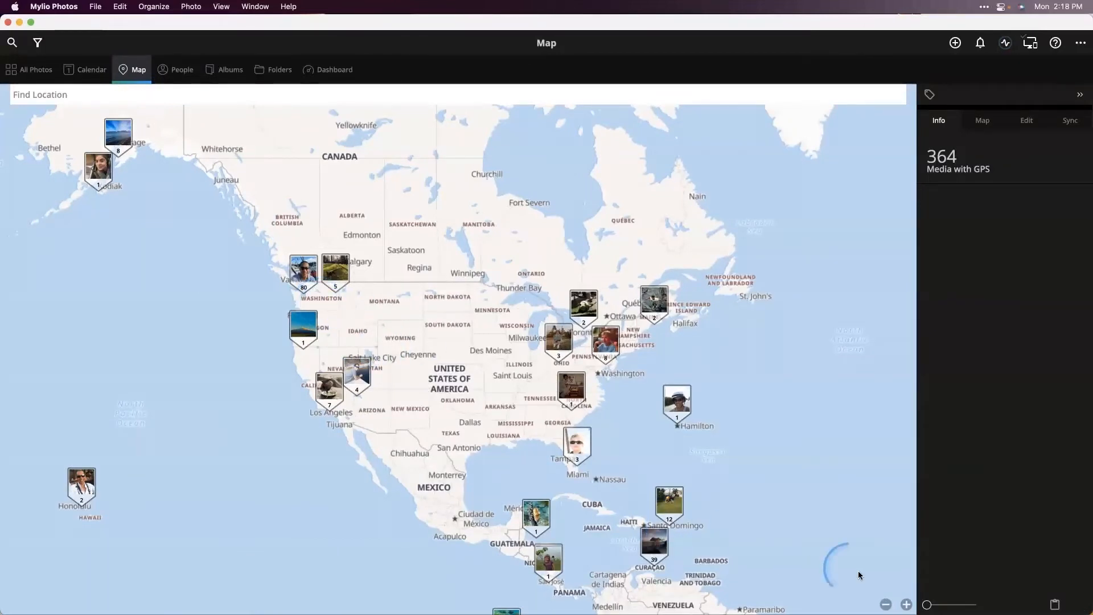
drag(926, 605, 940, 605)
scroll(483, 358, left, 3)
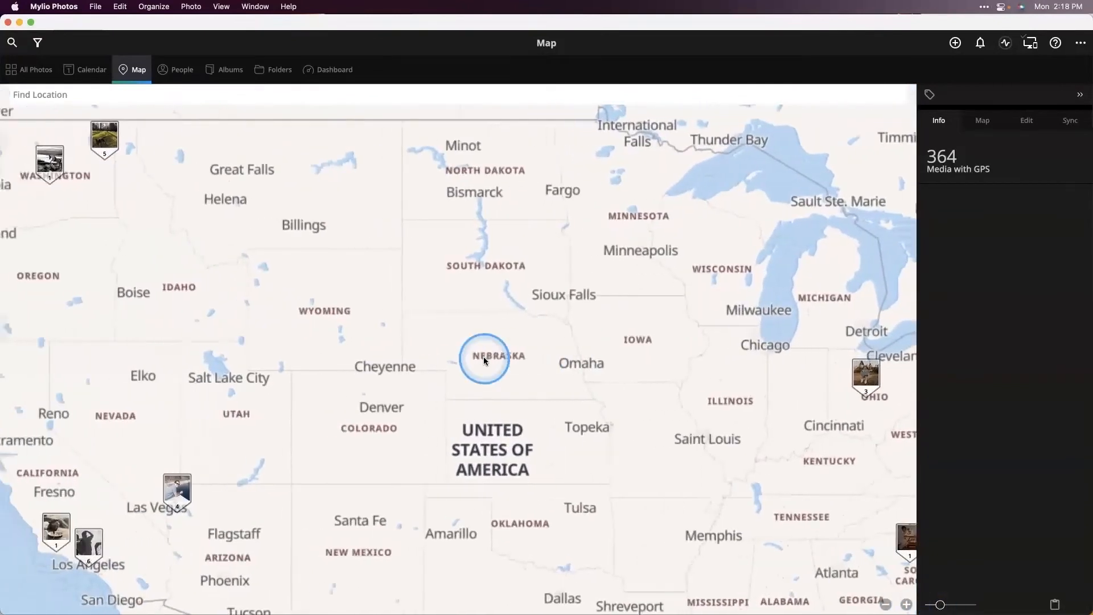
scroll(485, 361, left, 5)
scroll(484, 361, up, 3)
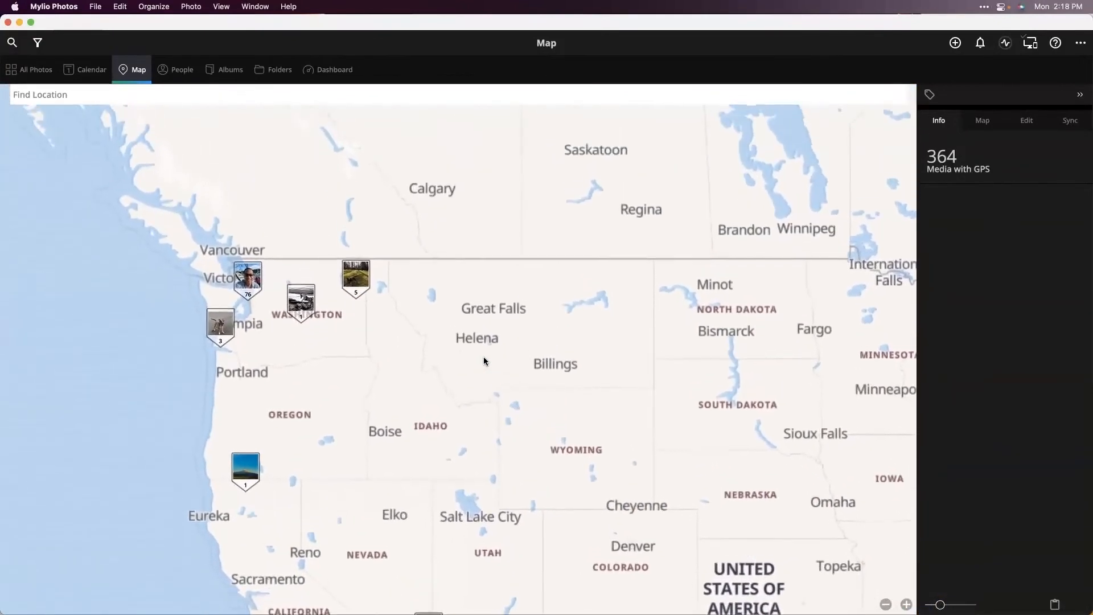
scroll(484, 361, up, 2)
Look closer at the mapped photos around Seattle, Olympia and the Olympic Peninsula
drag(940, 604, 952, 605)
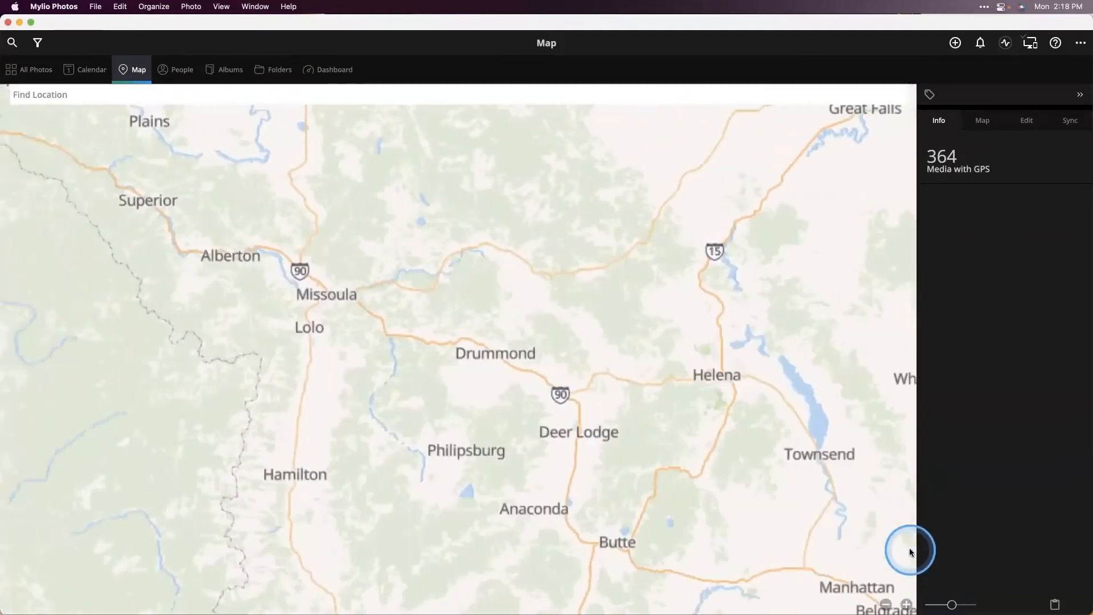
scroll(909, 549, left, 18)
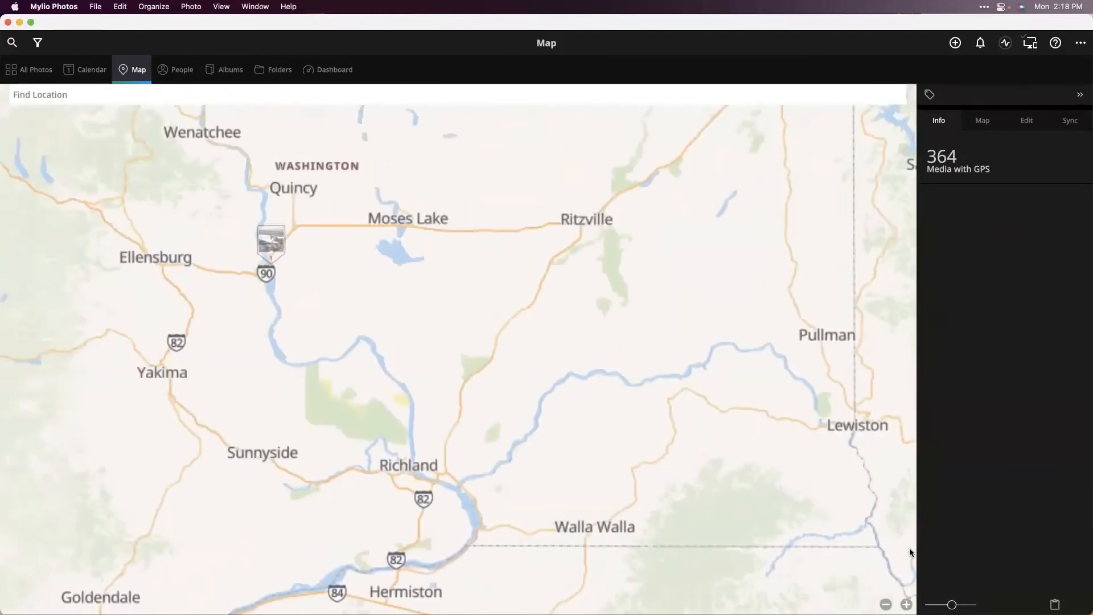
scroll(910, 547, left, 20)
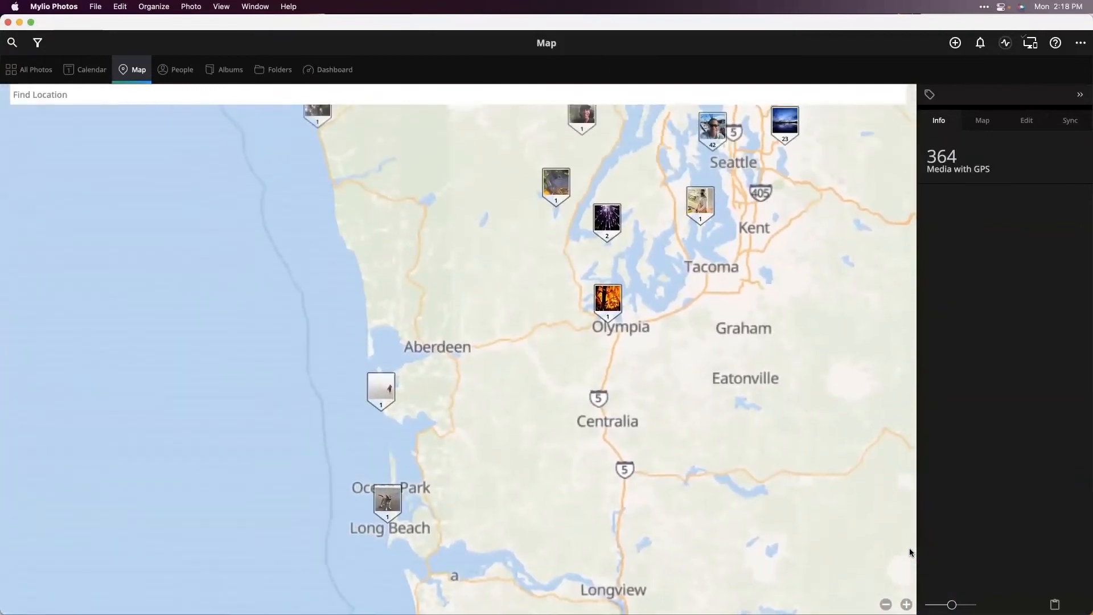
scroll(909, 549, up, 15)
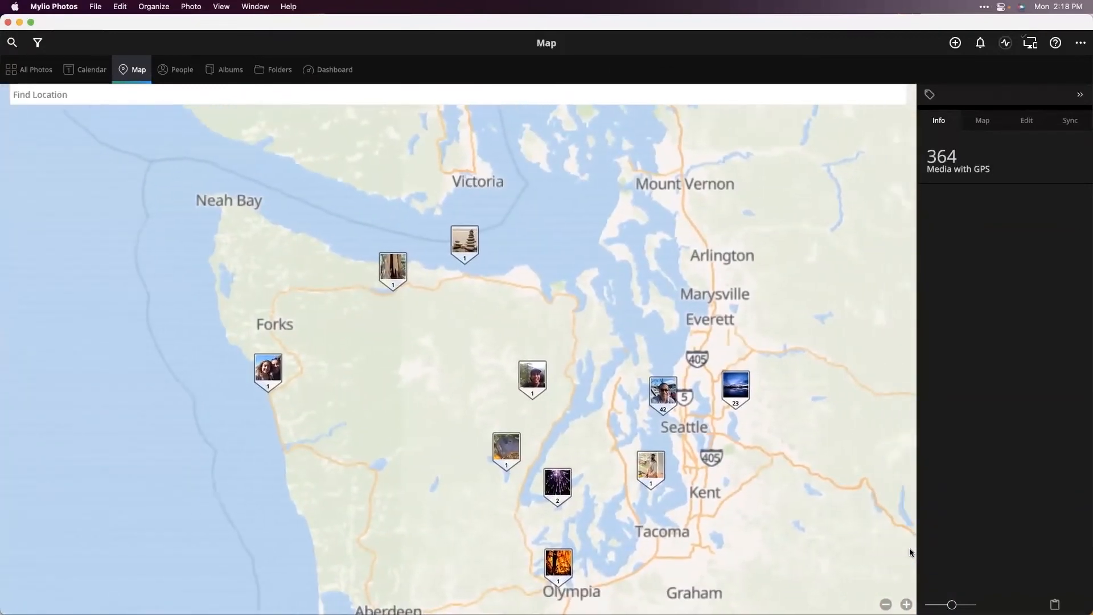
scroll(910, 550, right, 2)
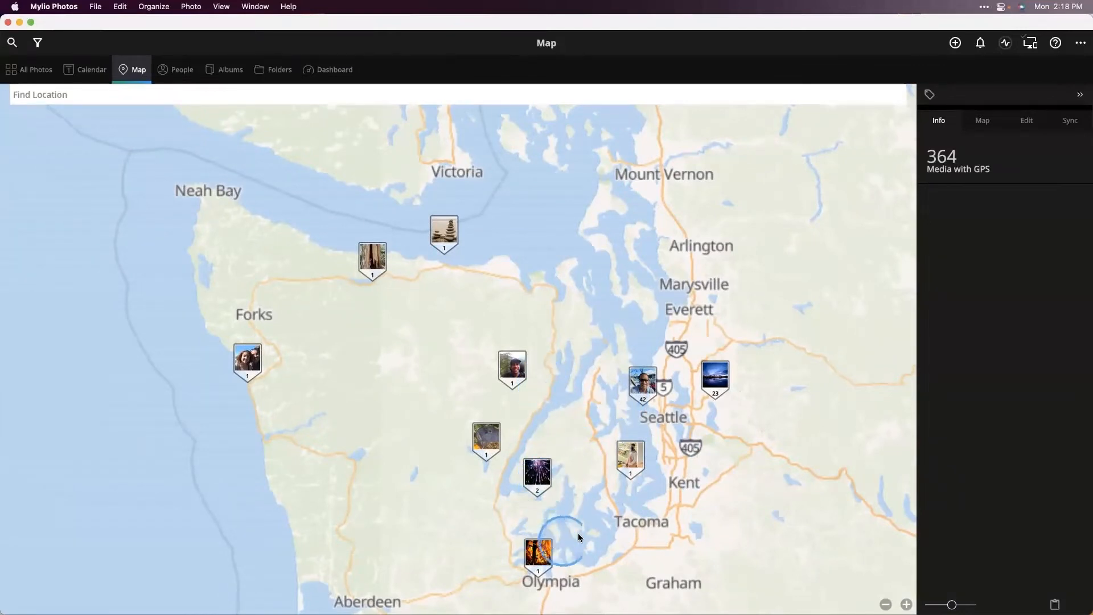
Open the photo group mapped just northwest of Seattle and view the map location of the black-and-white photo of the curled-up dog
click(635, 392)
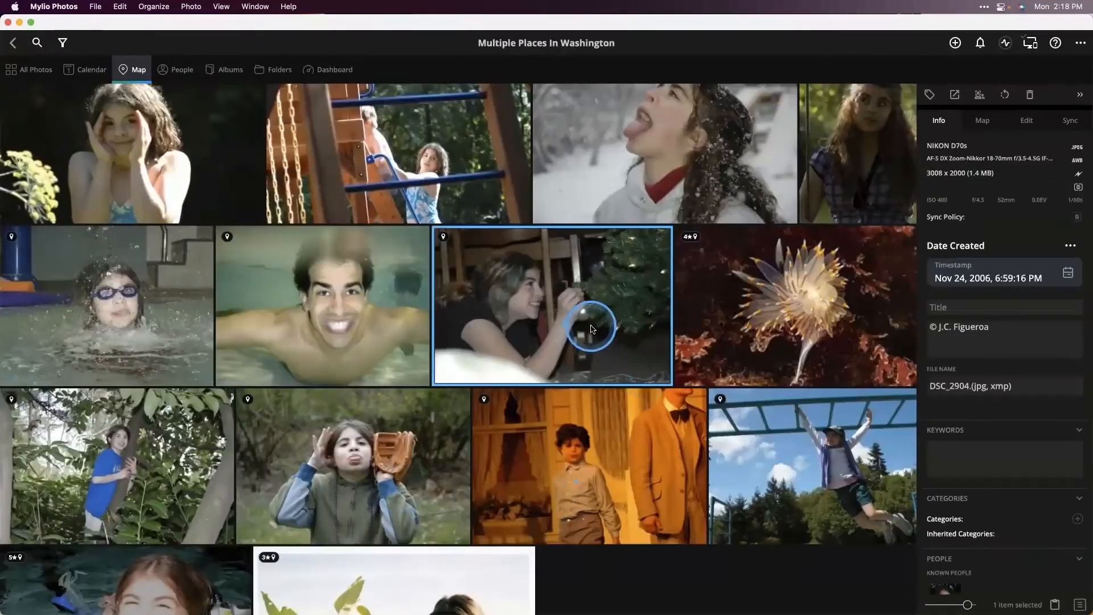
scroll(592, 329, up, 15)
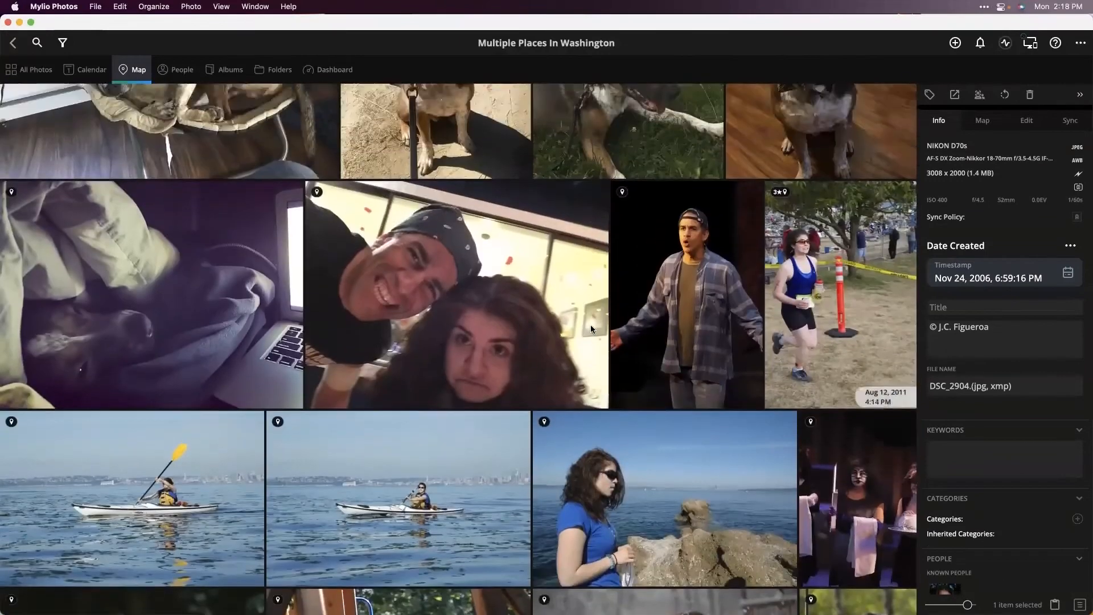
scroll(592, 329, up, 5)
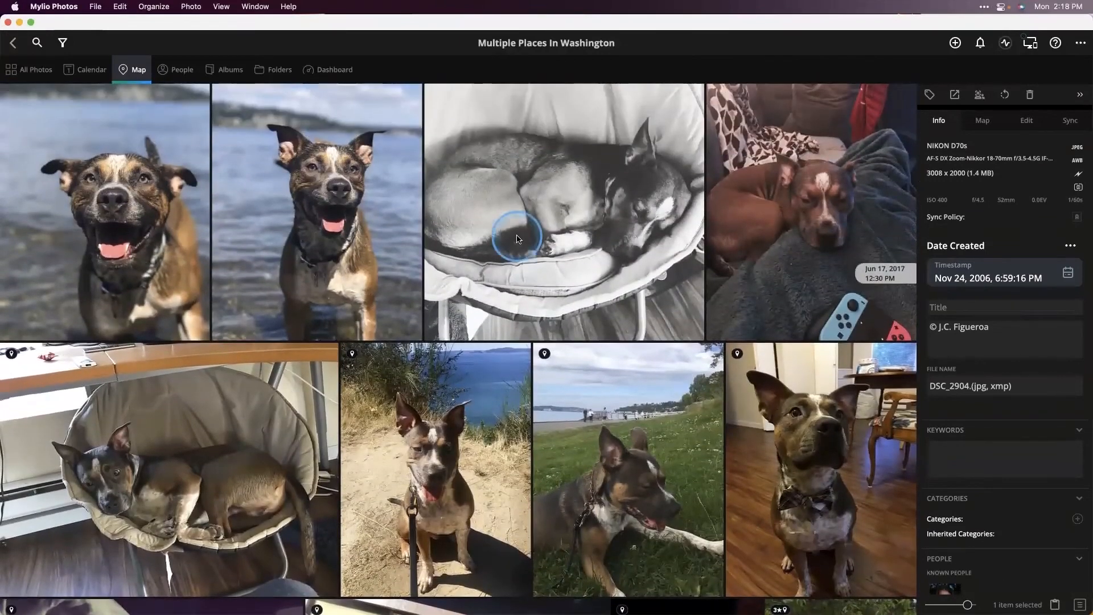
click(531, 270)
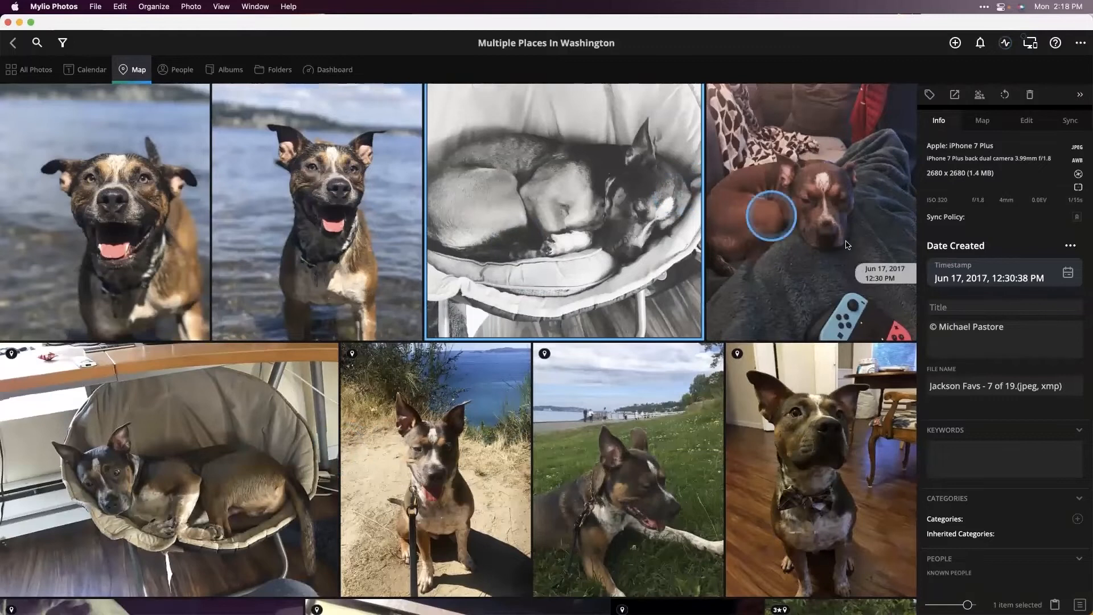
click(981, 127)
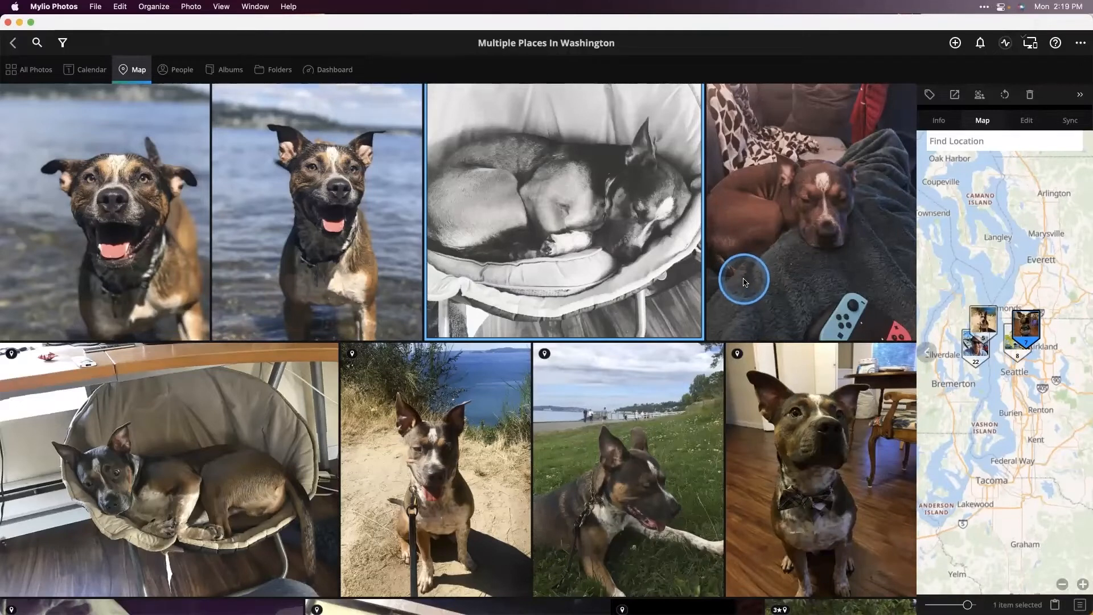
View the dashboard's available actions and the list of devices connected to the library
click(323, 73)
click(131, 210)
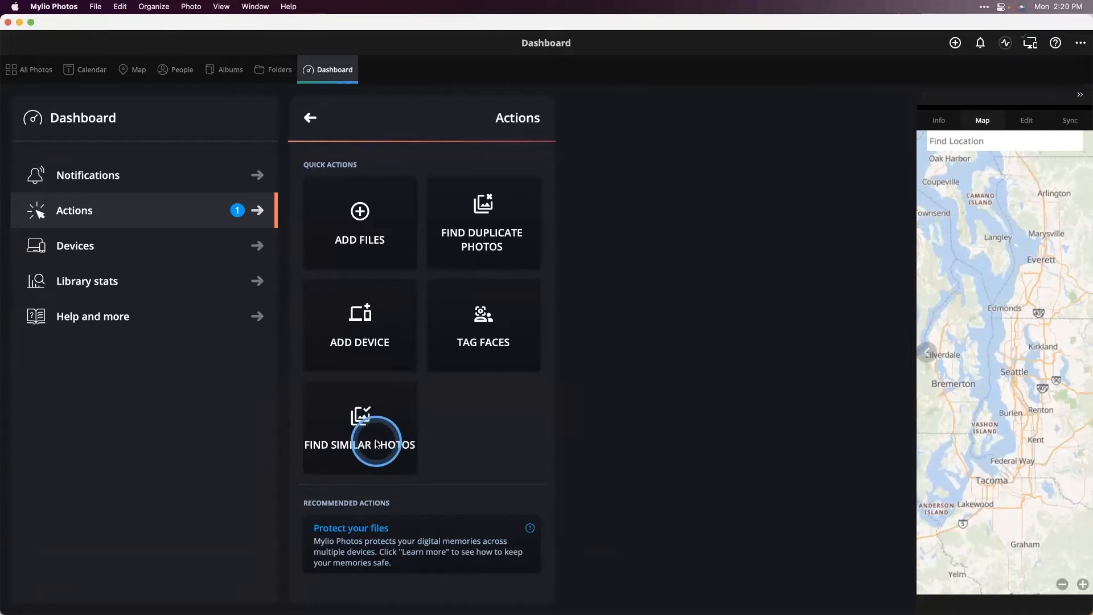
click(150, 248)
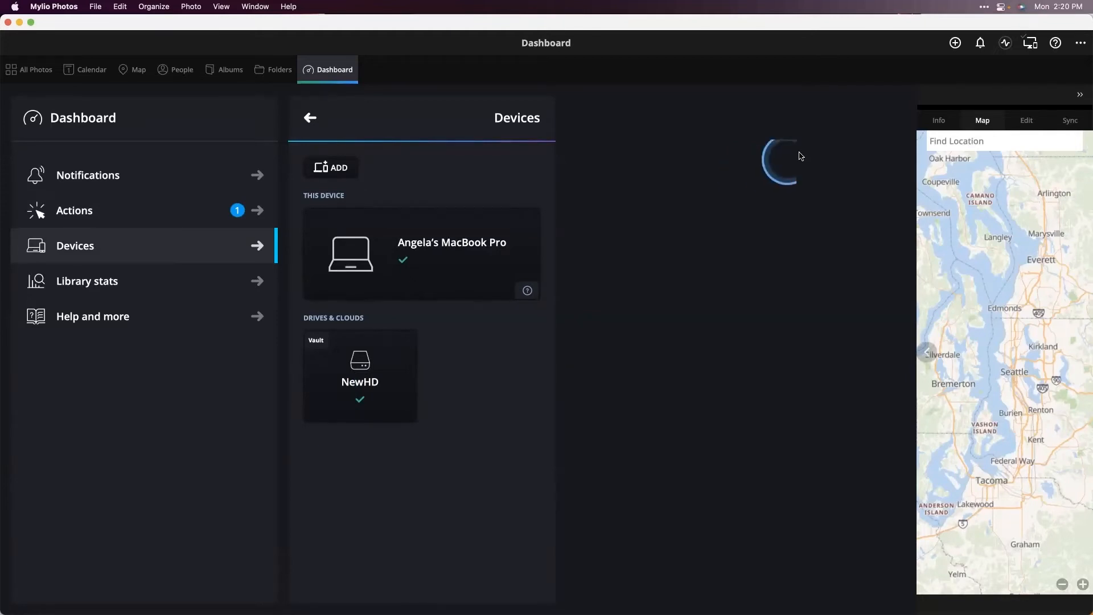
Add the My Amazing Photos folder from the MyPhotos drive to the library, linking its files in their original location
click(955, 43)
click(596, 235)
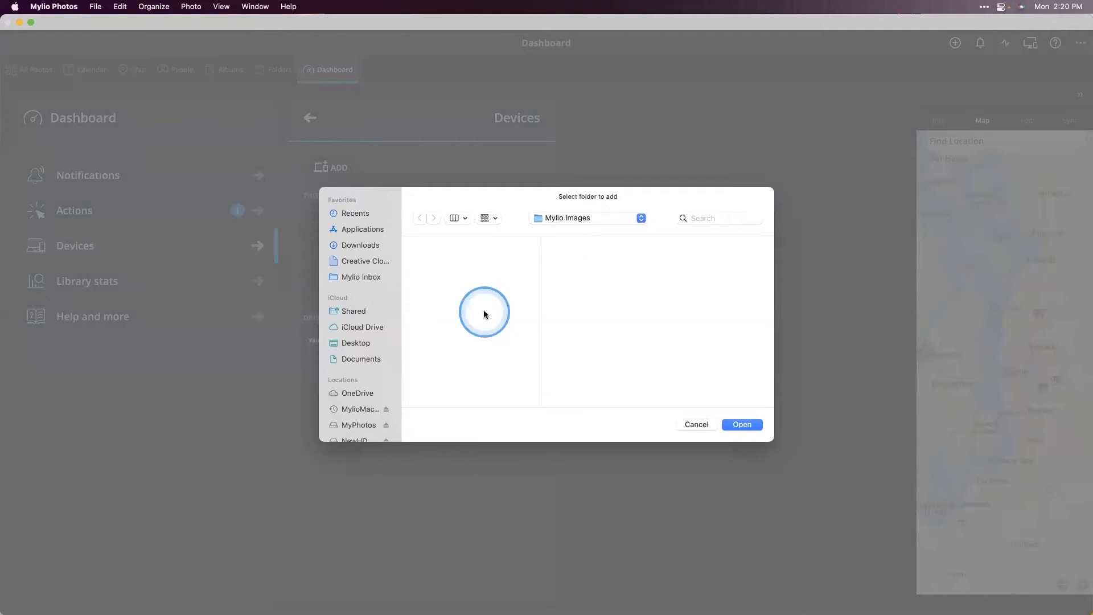
scroll(368, 347, down, 3)
scroll(369, 356, down, 1)
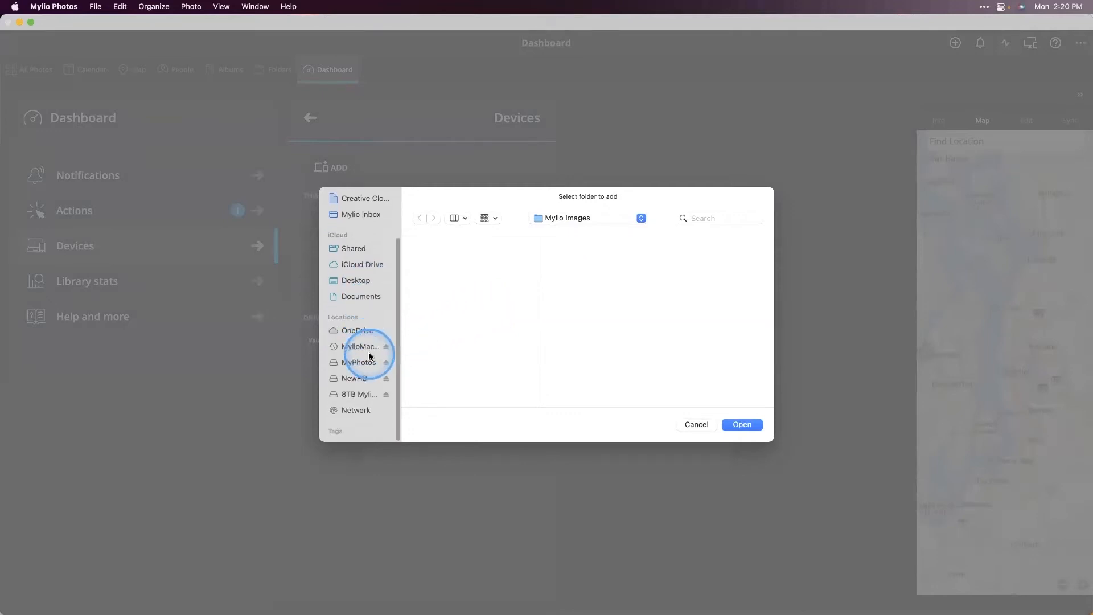
click(352, 364)
click(459, 339)
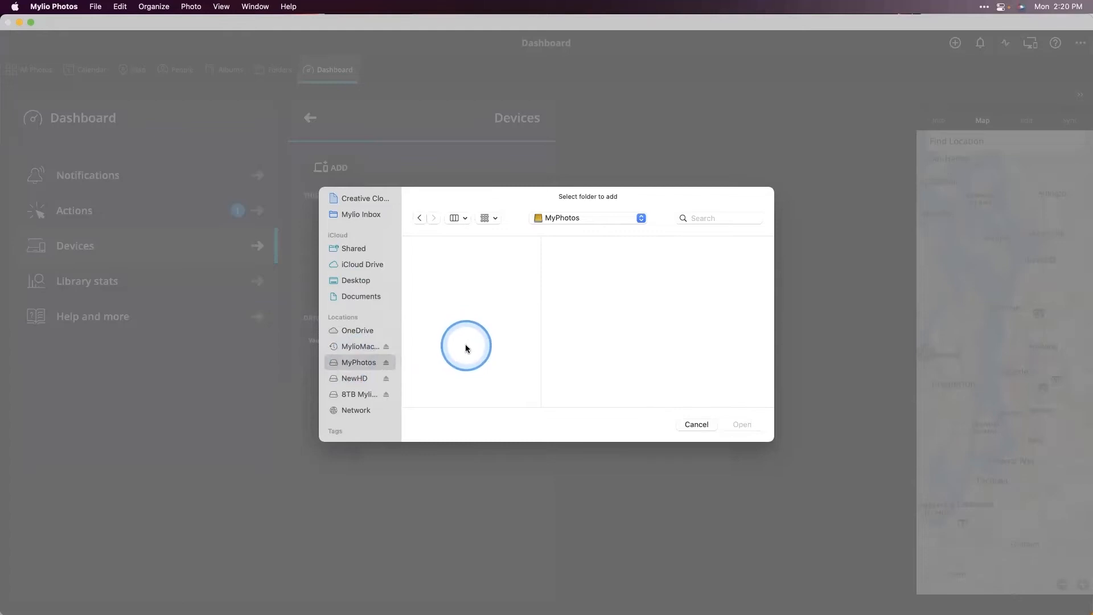
click(463, 246)
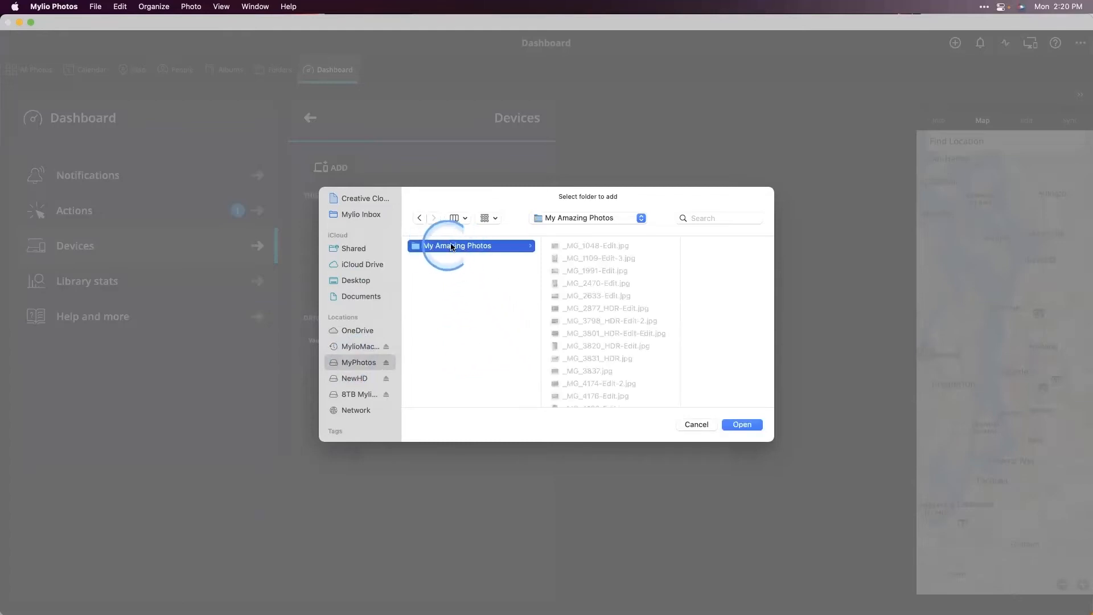
click(743, 425)
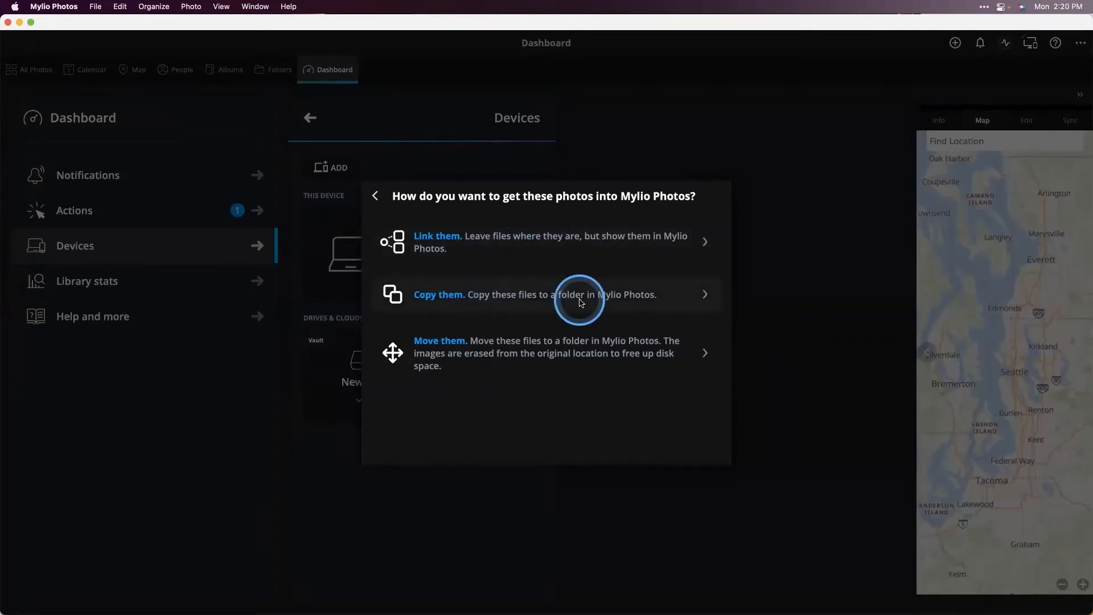
click(480, 245)
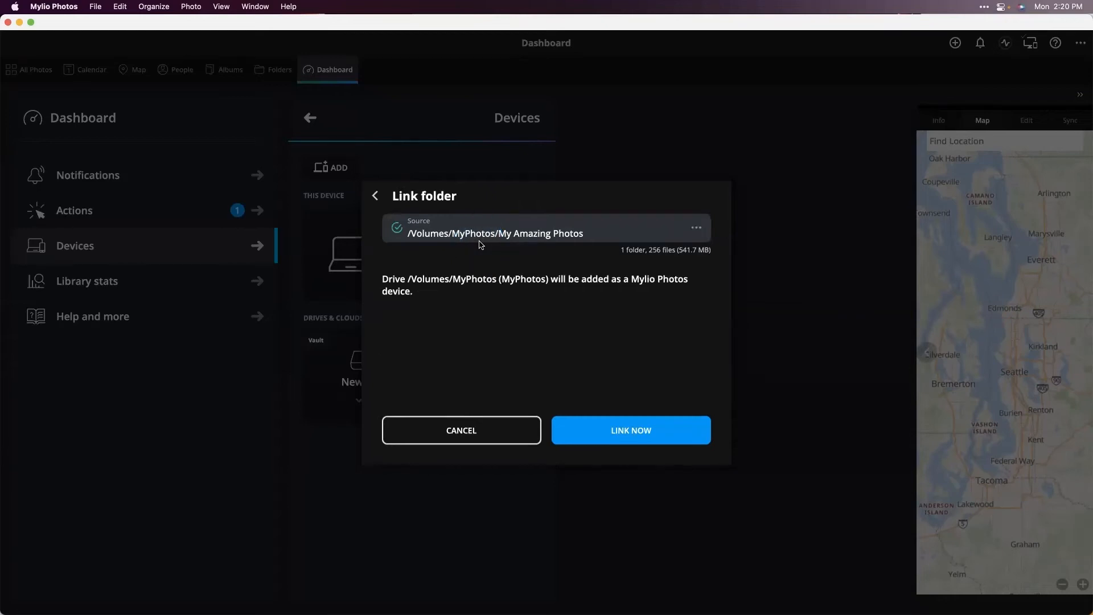
click(612, 428)
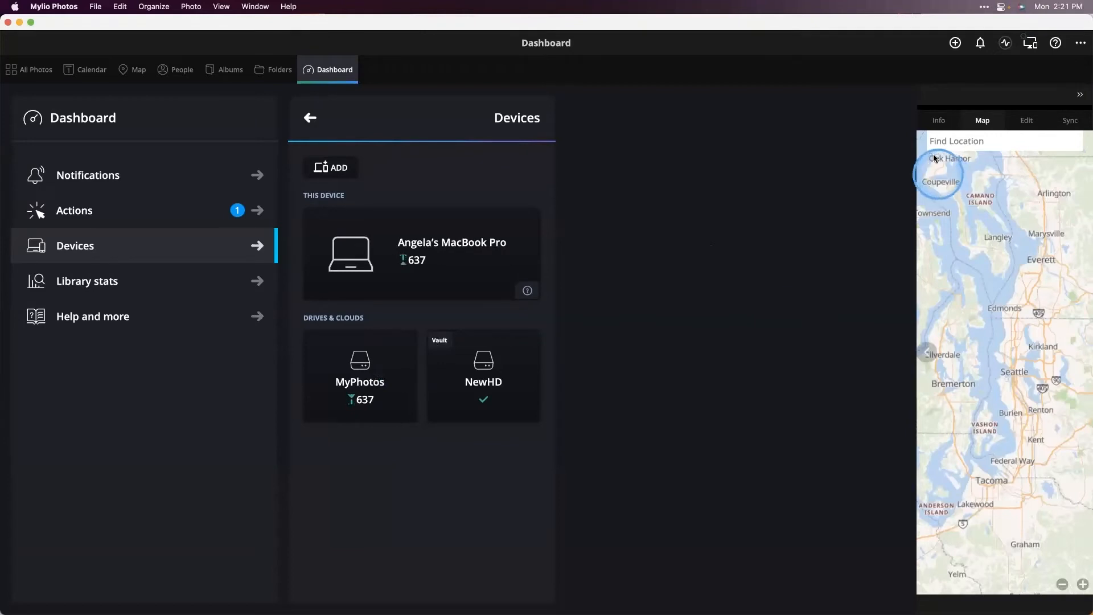
Remove the sample library using the help options
click(1055, 43)
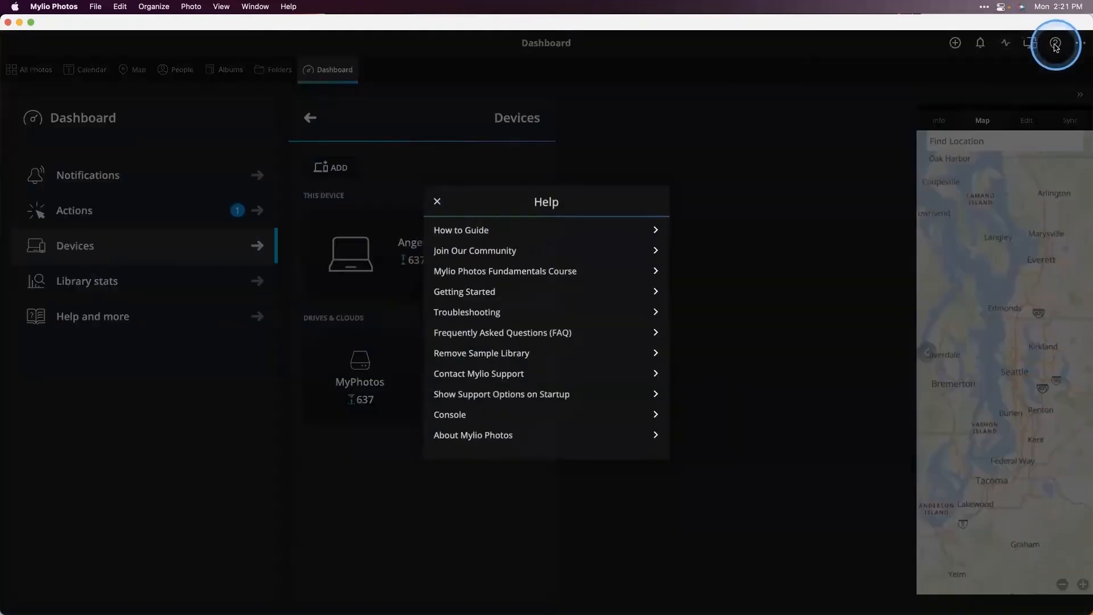
click(522, 353)
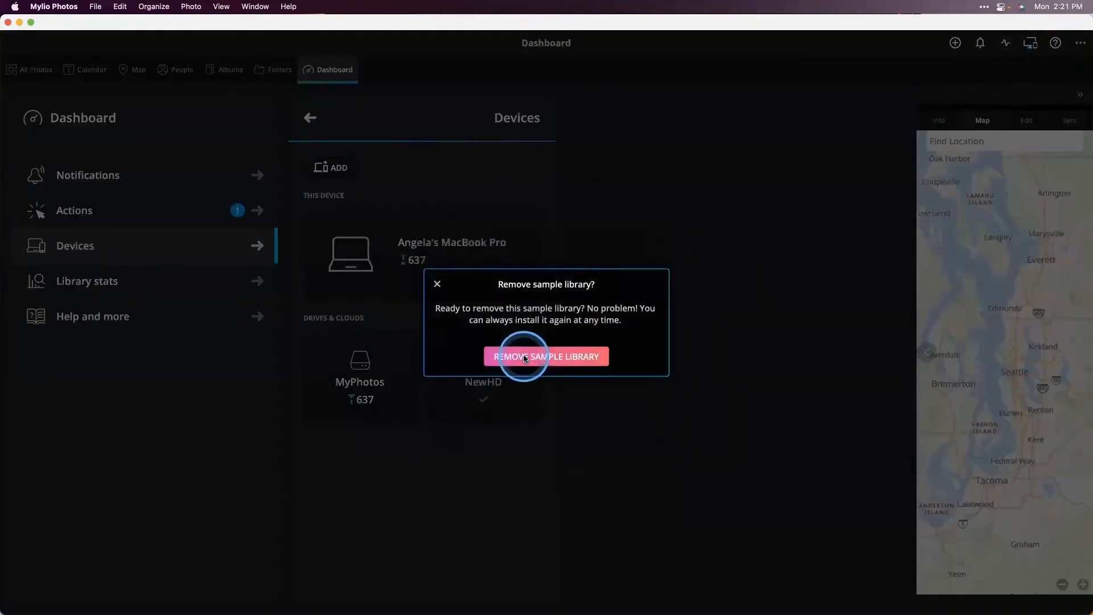
click(534, 356)
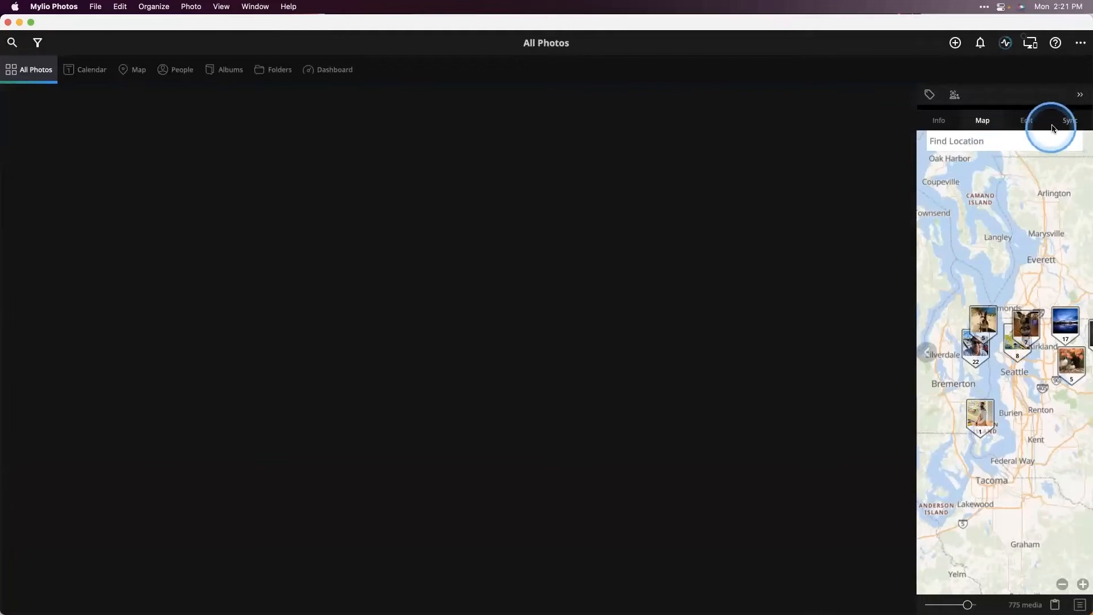
Examine the library's sync status by device and activity, including the status of the black-and-white beach photo
click(1068, 122)
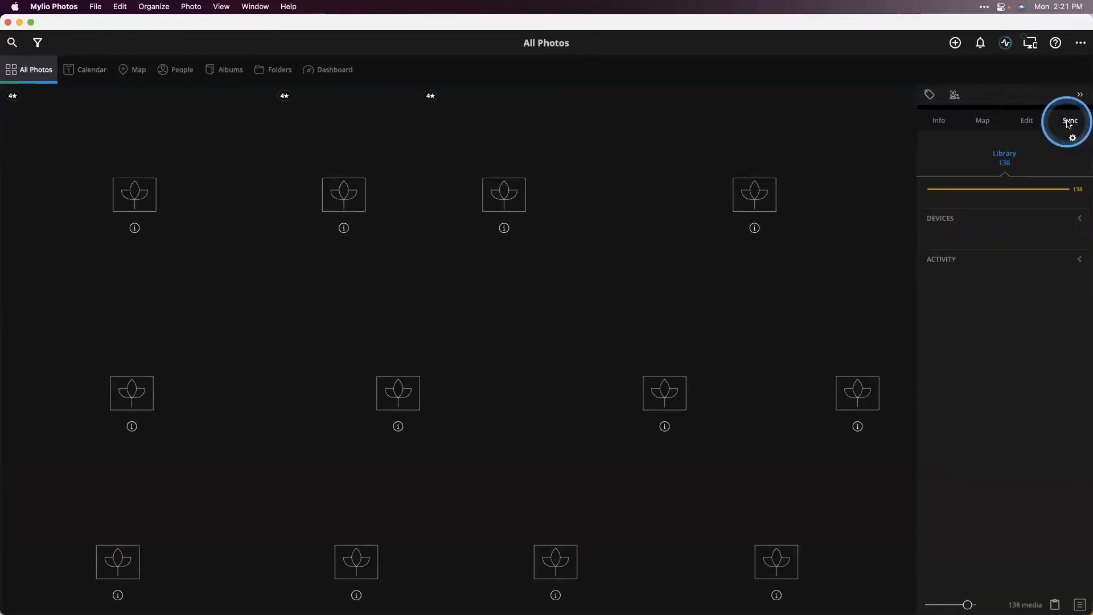
click(1080, 221)
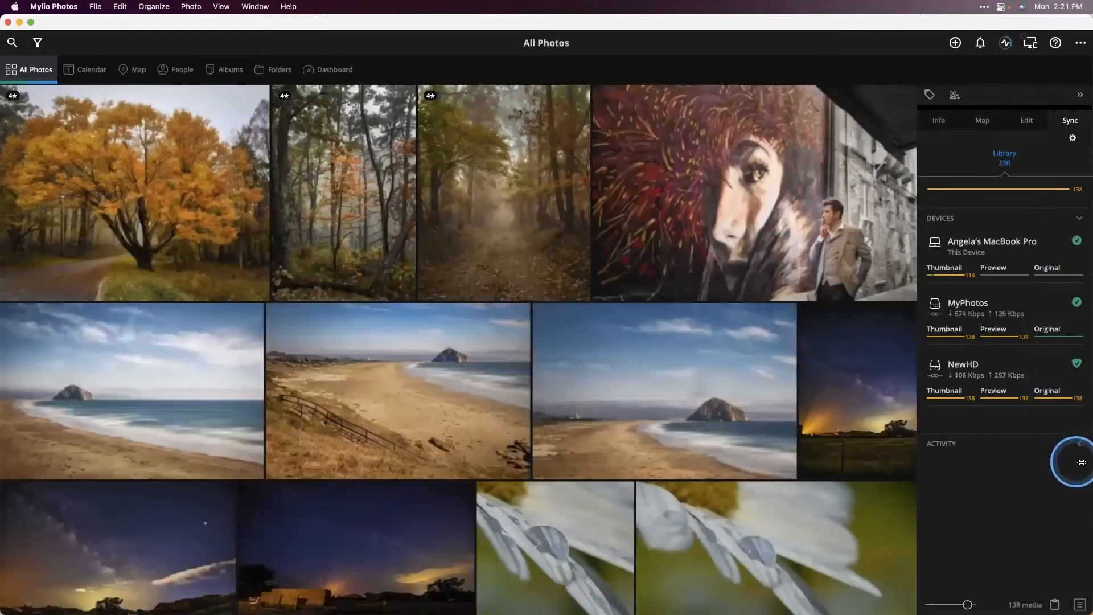
click(1080, 444)
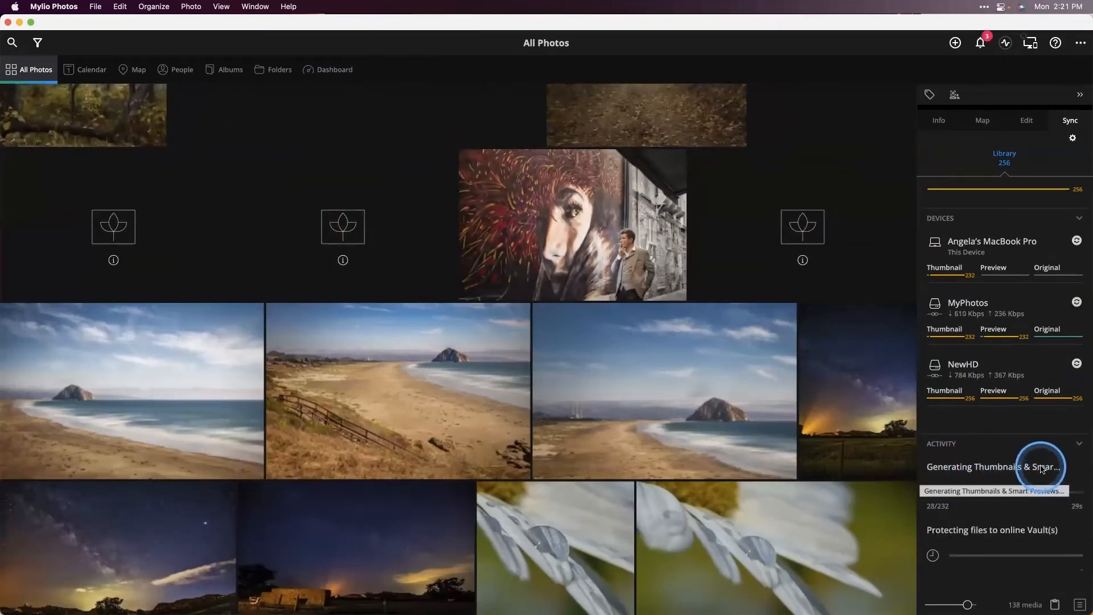
scroll(695, 364, down, 5)
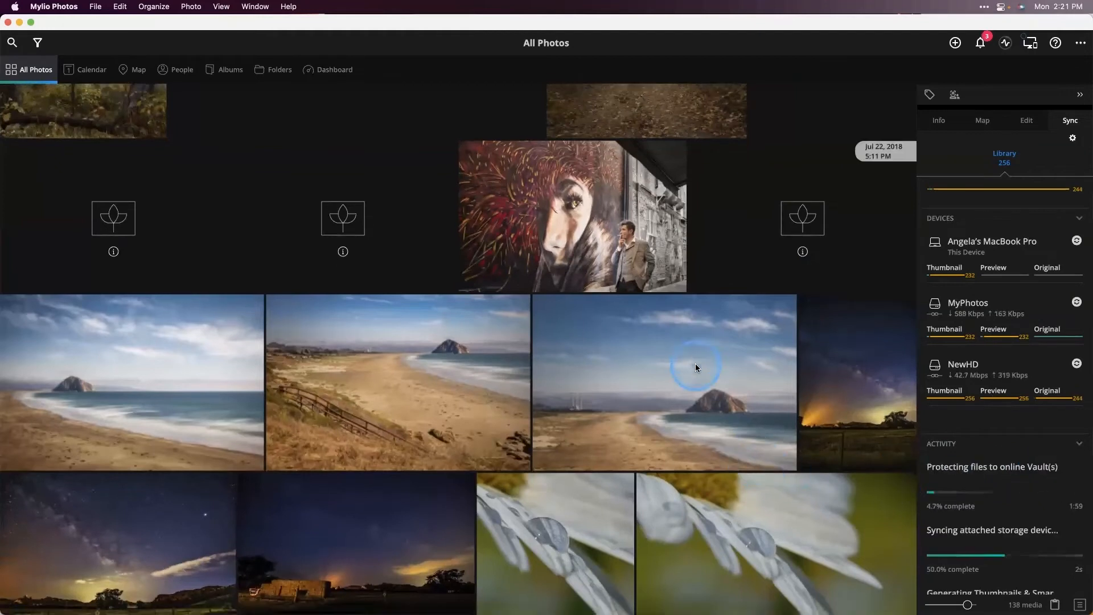
scroll(695, 366, down, 6)
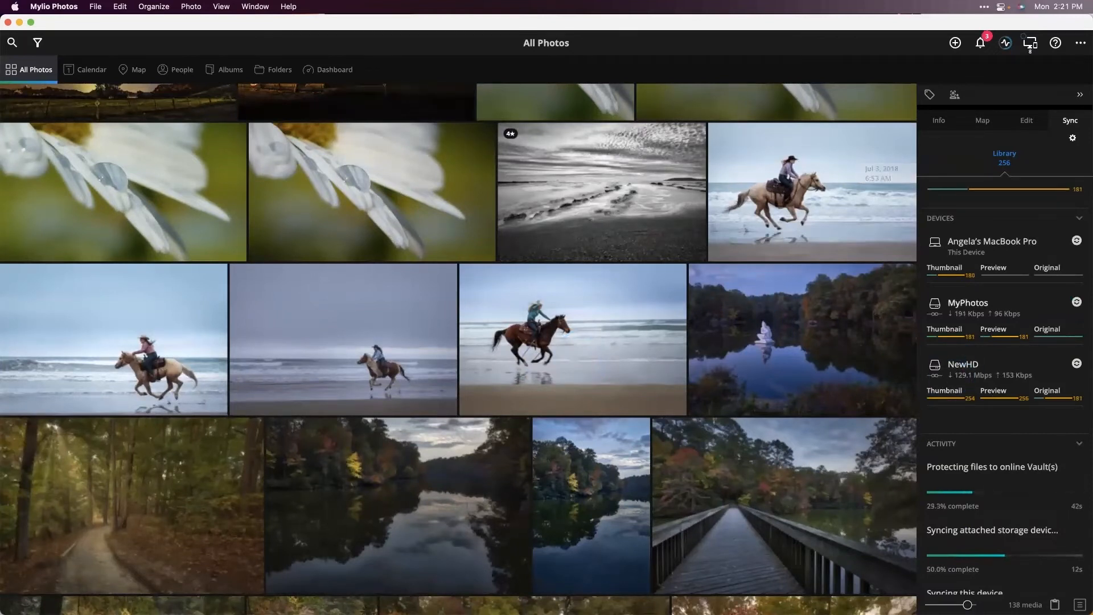
mouse_move(968, 274)
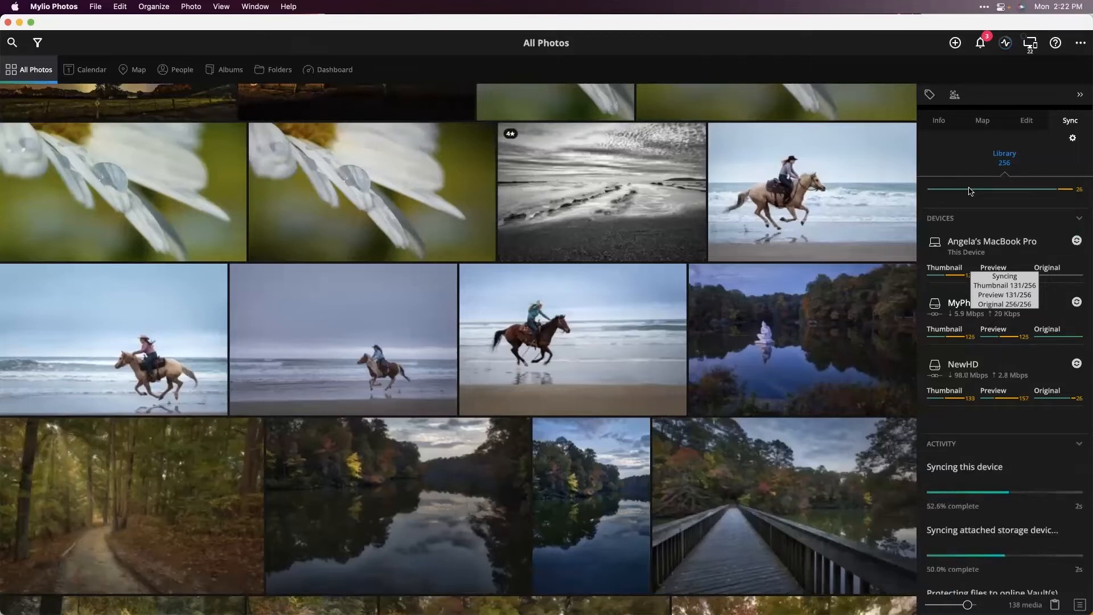
click(597, 236)
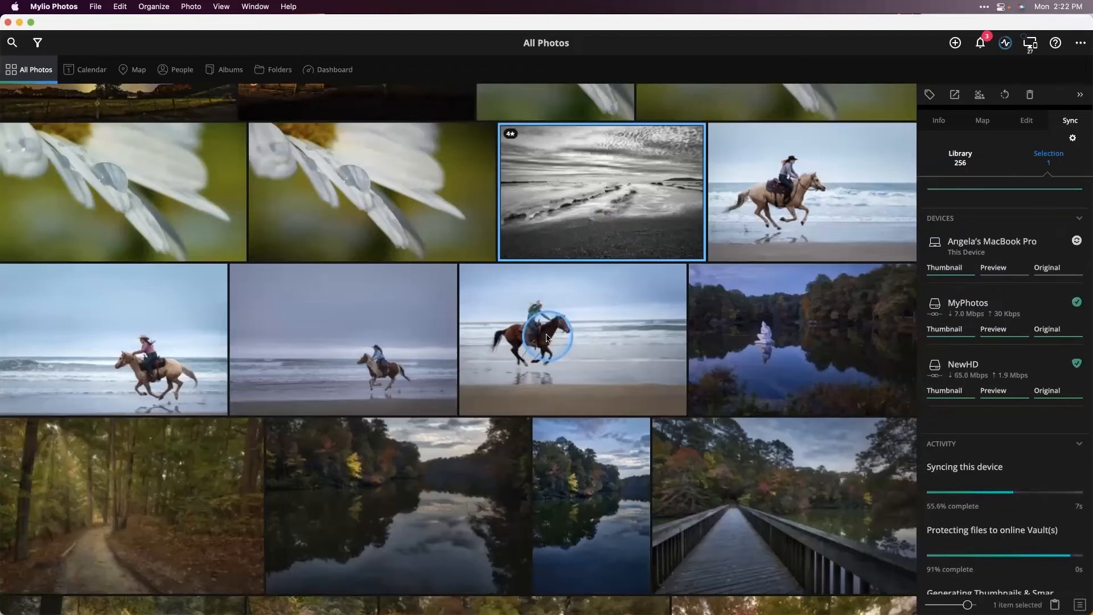
Check the info of the blue lake photo and select the nine fall photos from it through the sunlit autumn trees
scroll(546, 337, down, 10)
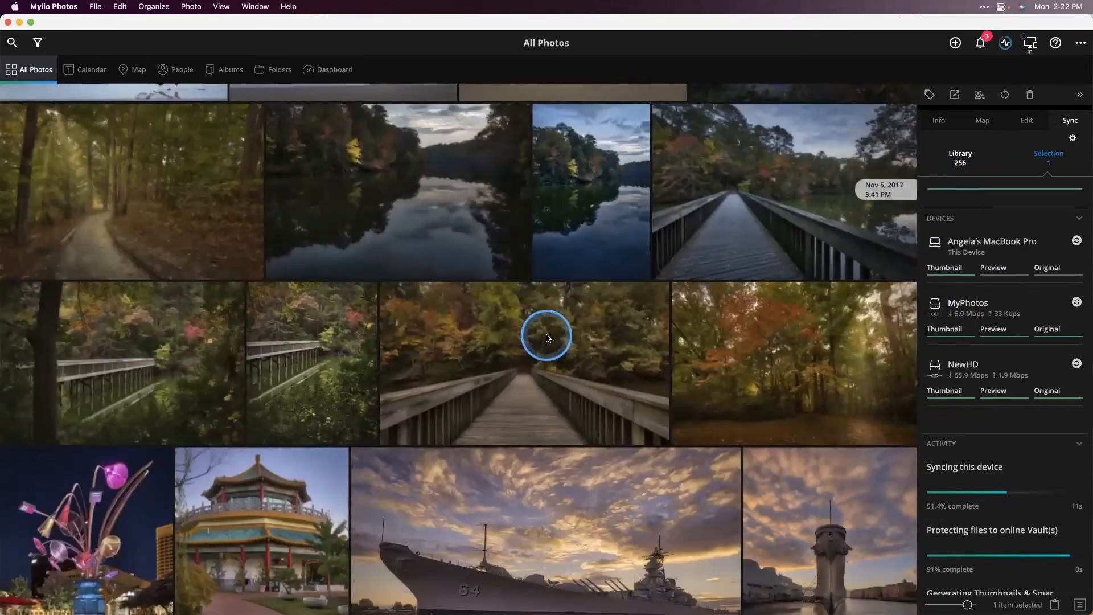
scroll(546, 337, up, 6)
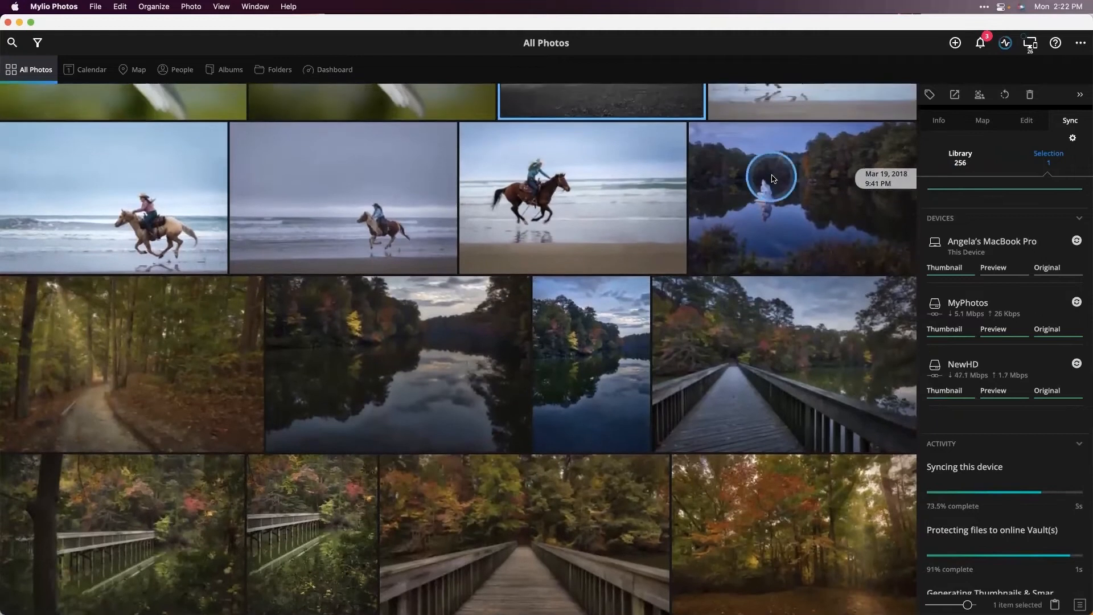
click(773, 179)
scroll(650, 383, down, 5)
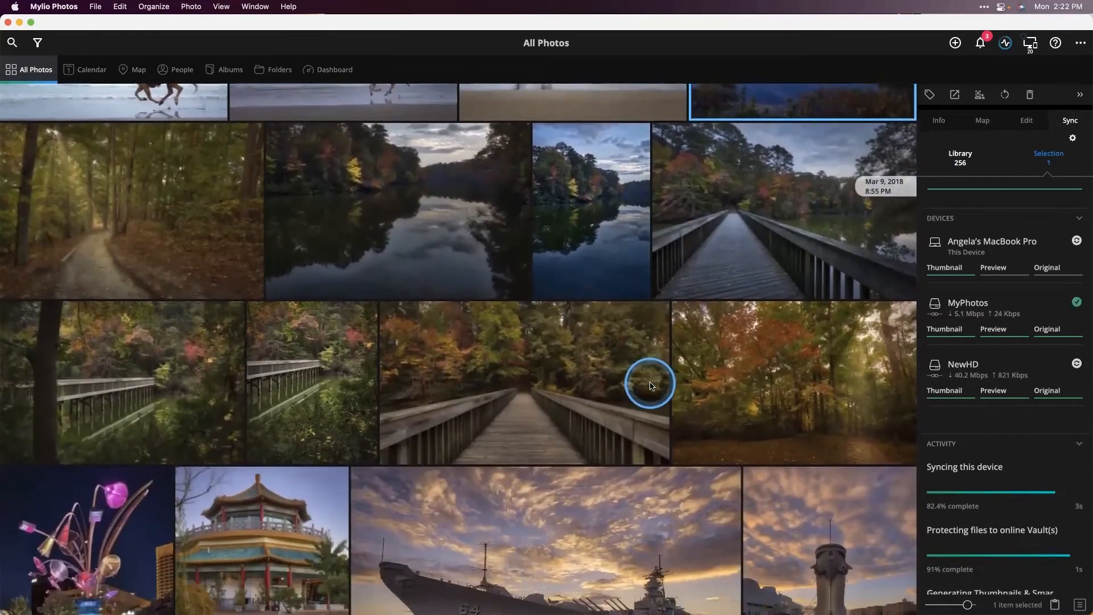
scroll(650, 383, up, 6)
click(938, 121)
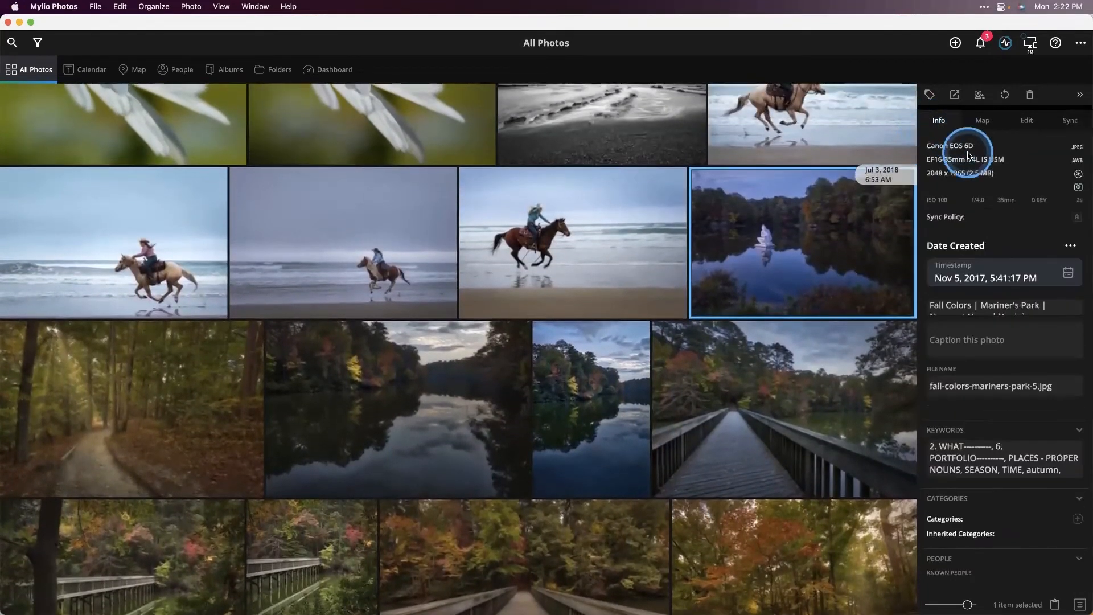
scroll(699, 408, down, 2)
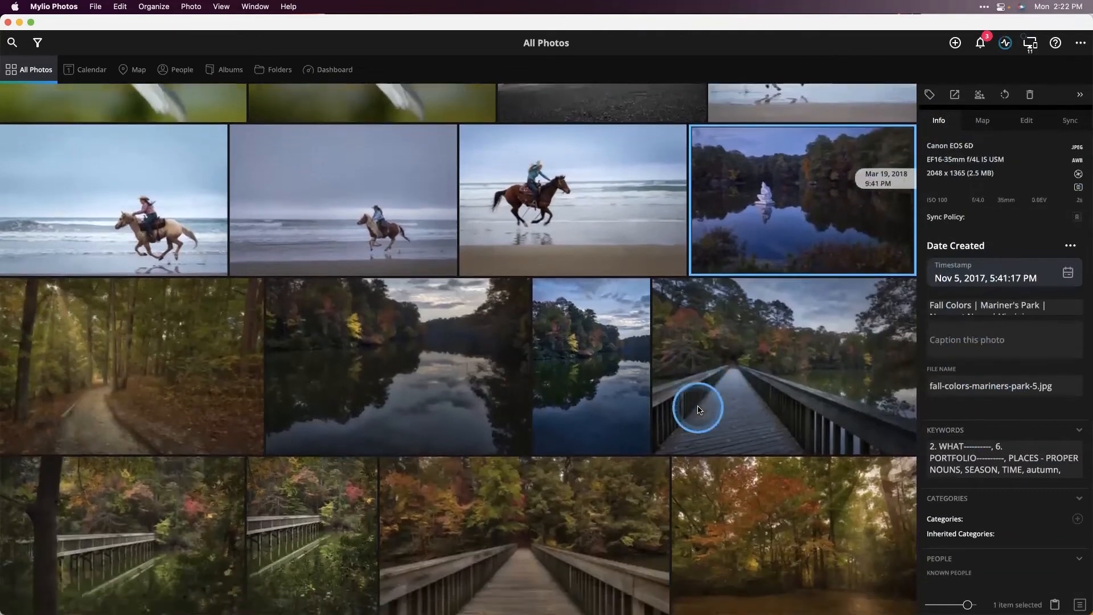
scroll(699, 408, down, 6)
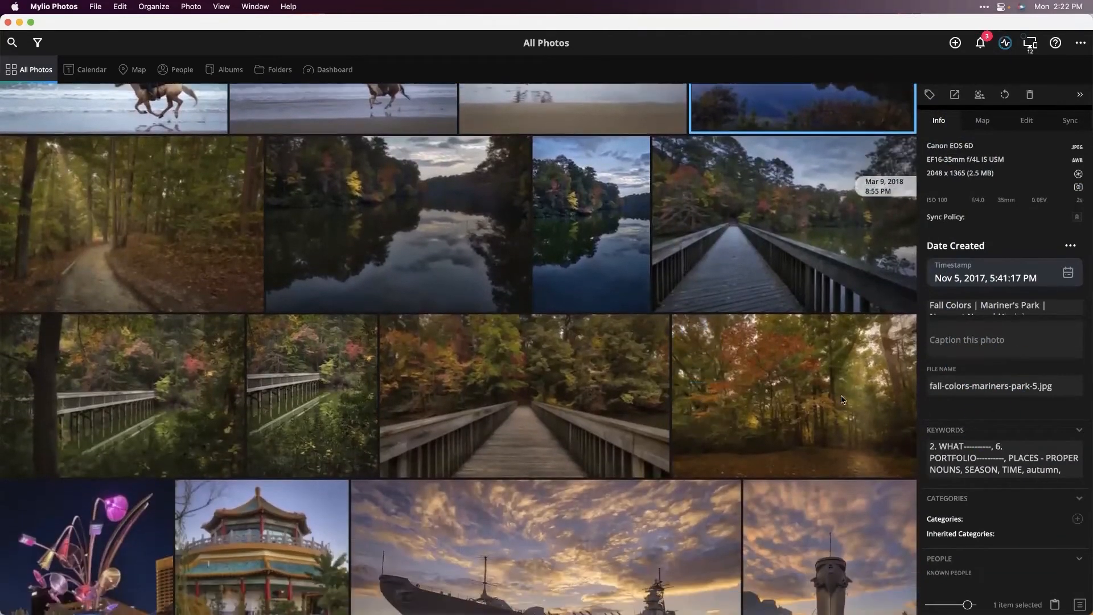
shift+click(853, 391)
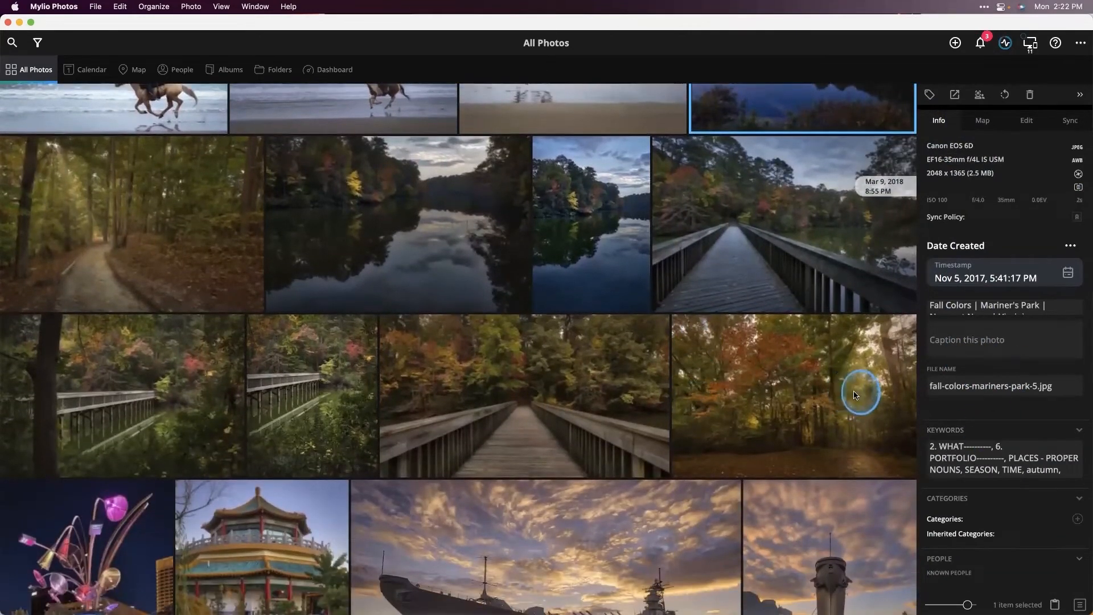
Find Mariners' Park in Newport News on the map and geotag the nine selected fall photos there
click(982, 120)
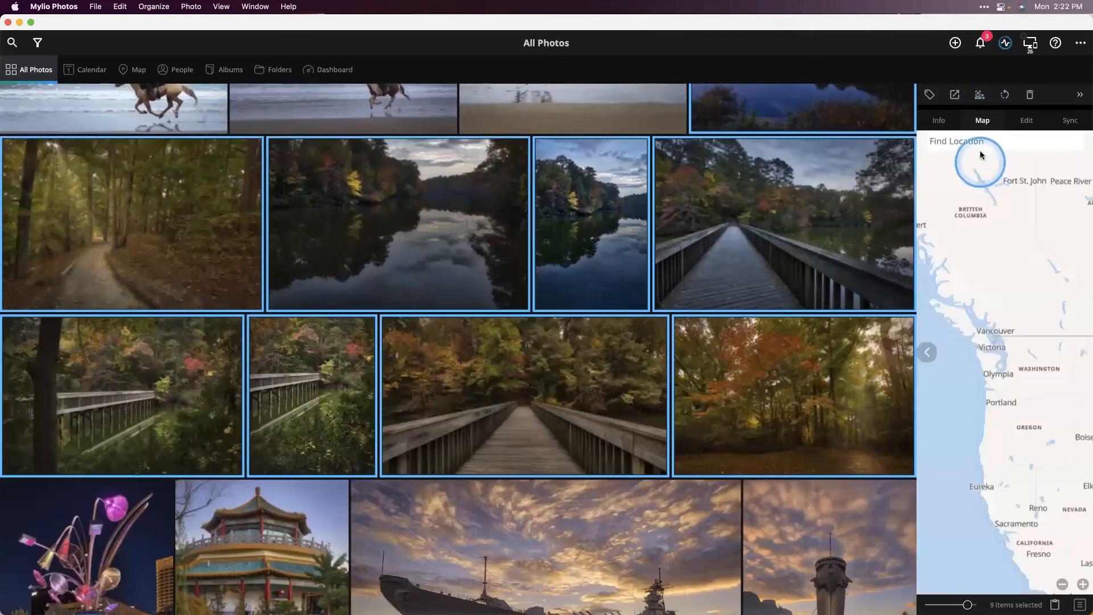
click(983, 140)
text(mariners park newport news)
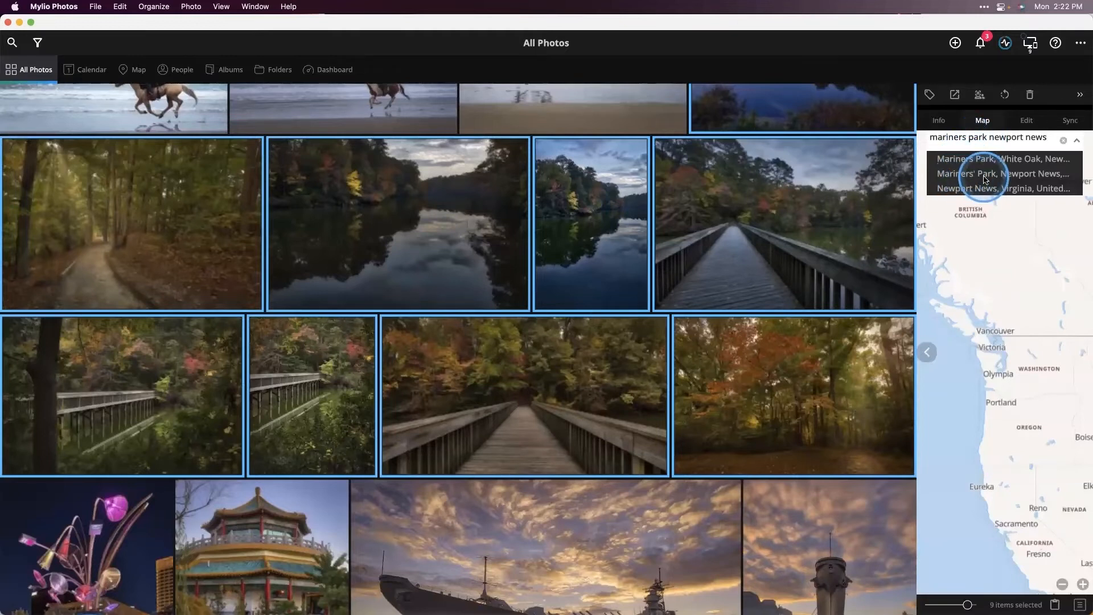
click(983, 175)
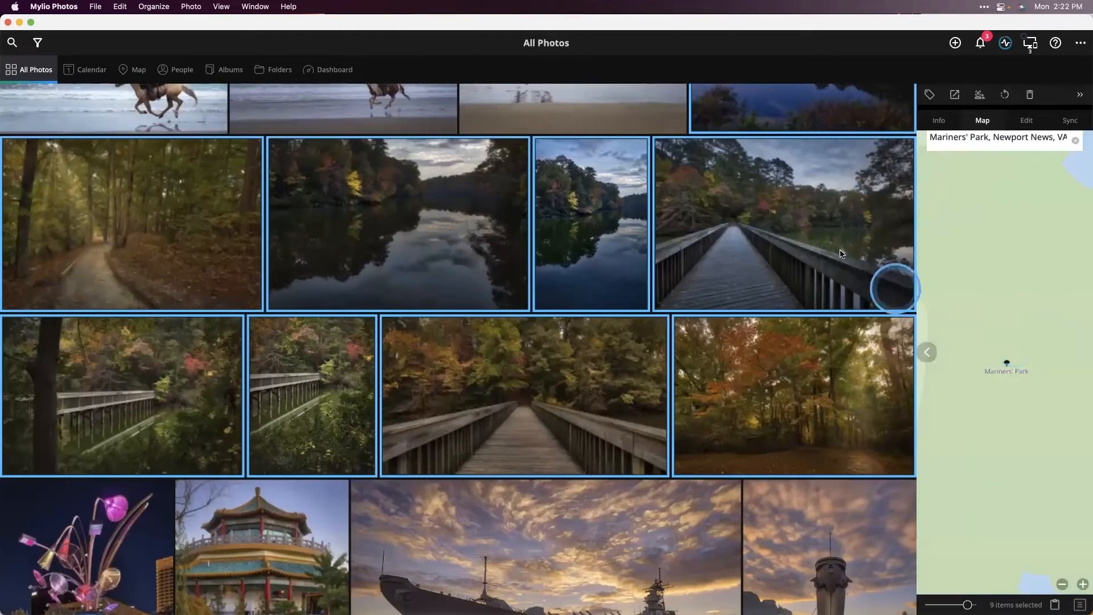
drag(782, 233, 1002, 354)
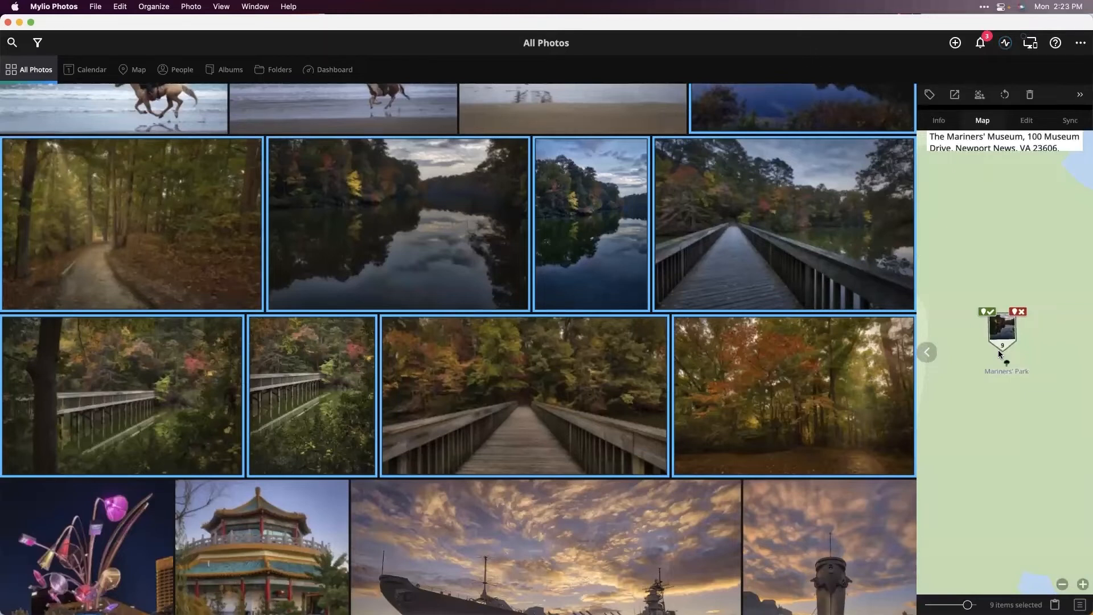
click(988, 311)
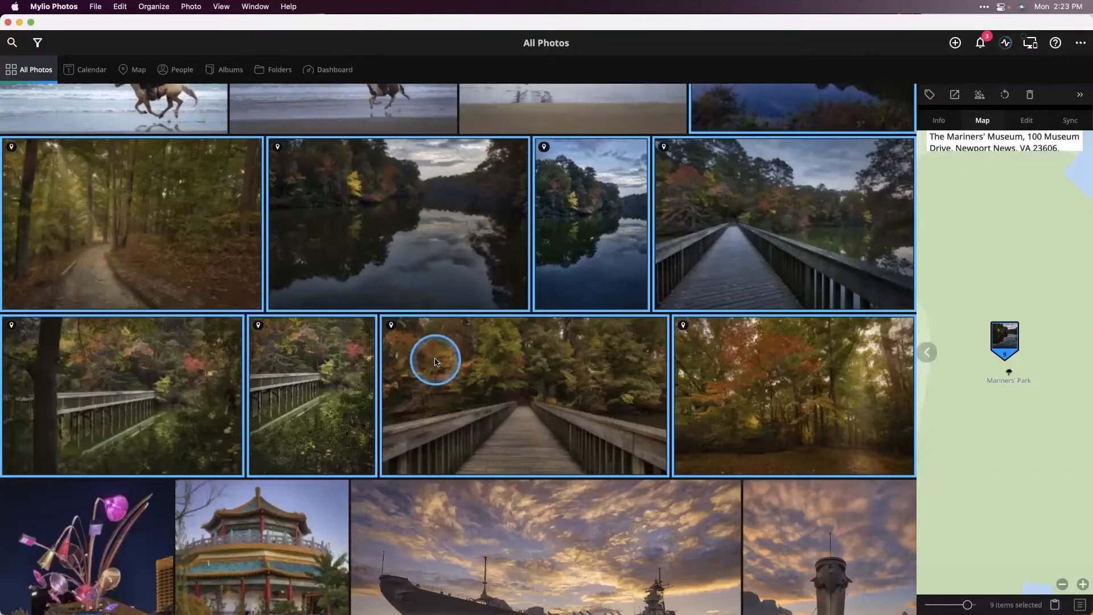
Select the six pier photos through the yellow pier house, search the map for "fisco nc" and choose North Carolina
scroll(435, 362, down, 5)
scroll(435, 361, down, 1)
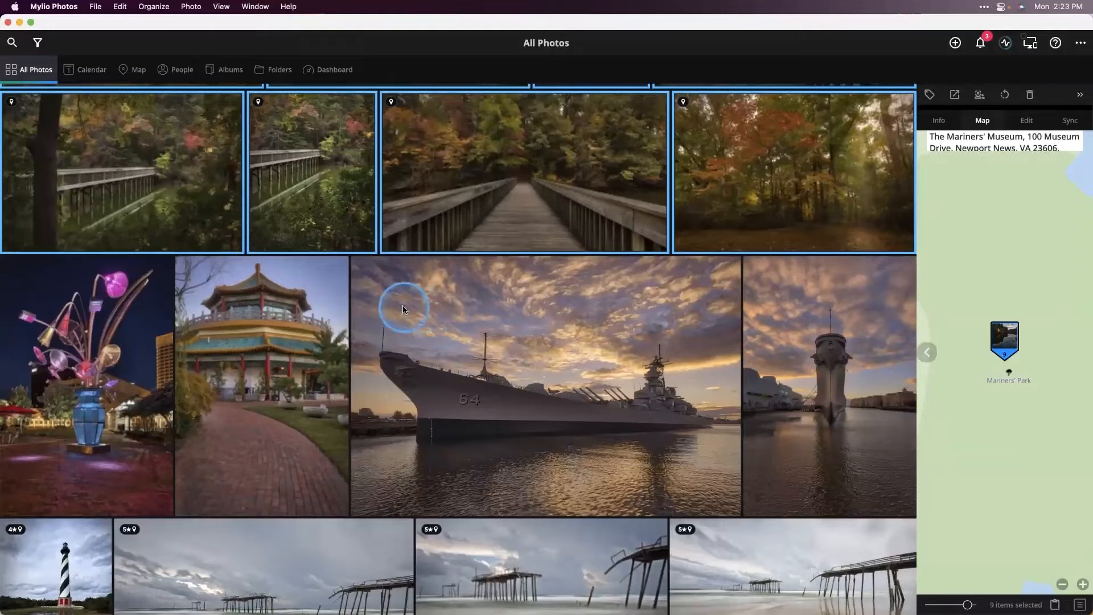
scroll(402, 308, down, 4)
scroll(402, 307, down, 5)
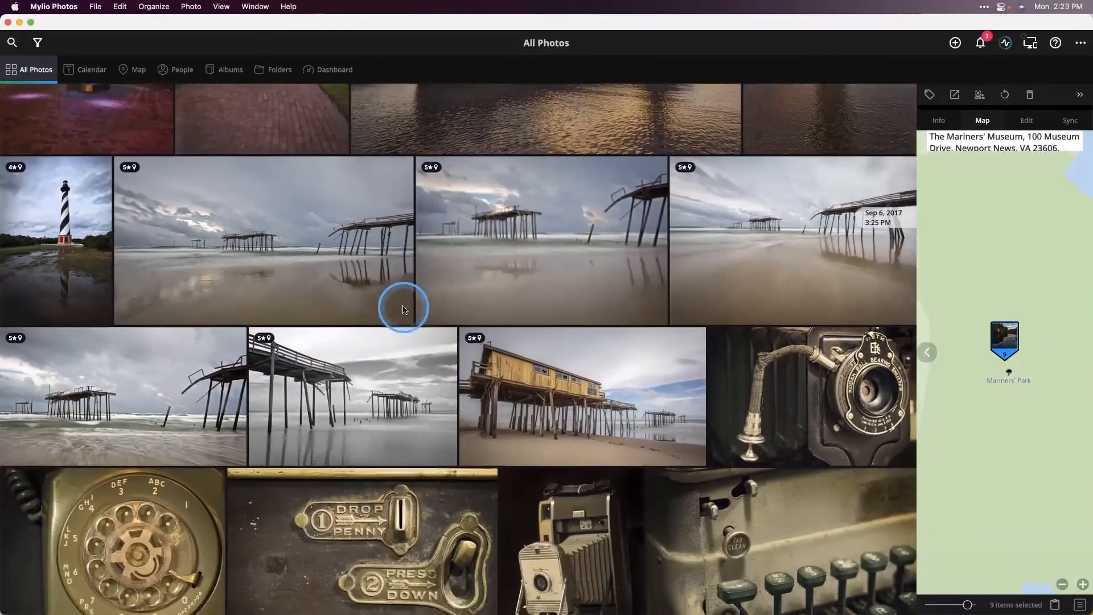
scroll(353, 266, up, 2)
click(353, 266)
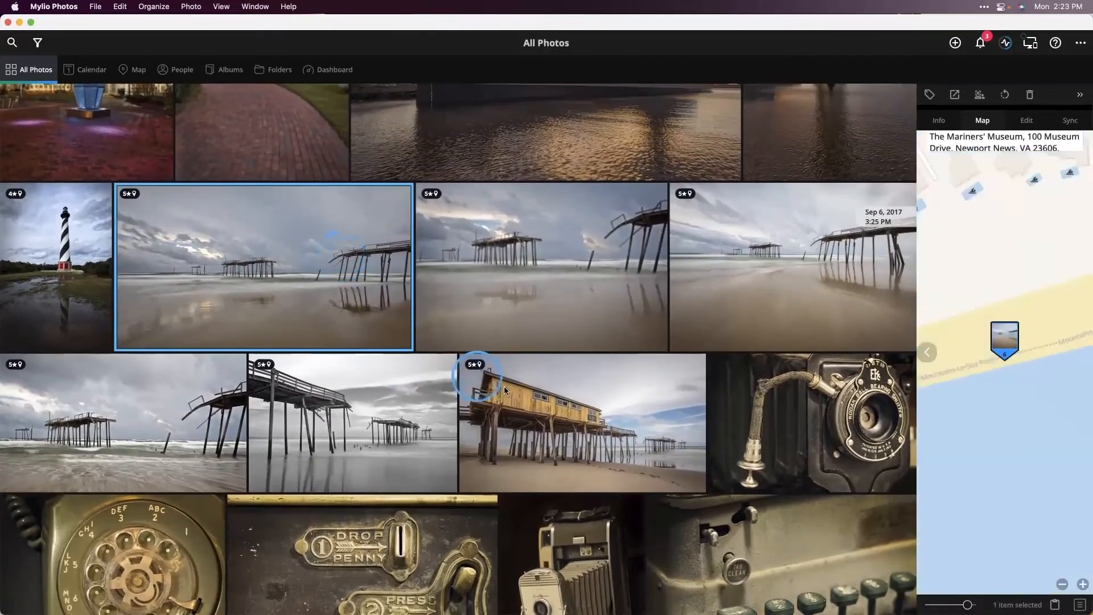
shift+click(551, 446)
click(993, 137)
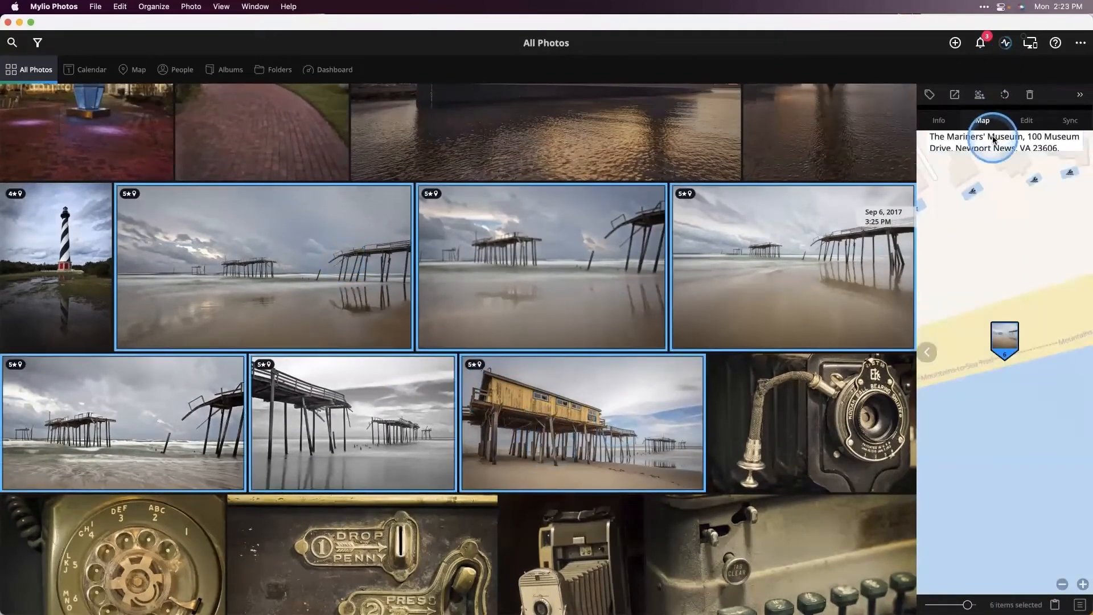
text(fisco nc)
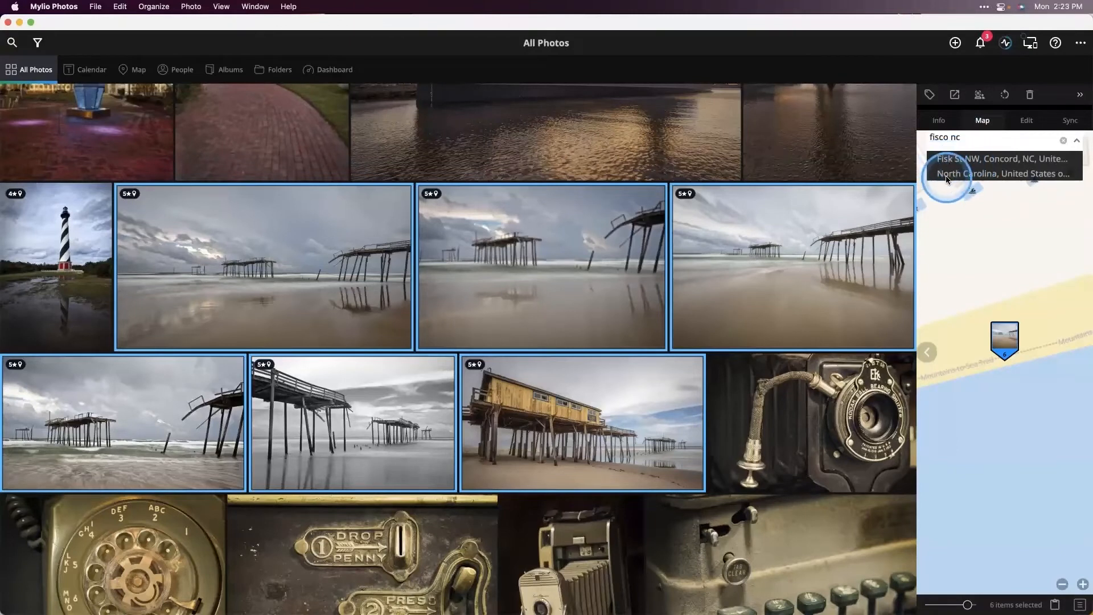
click(1006, 174)
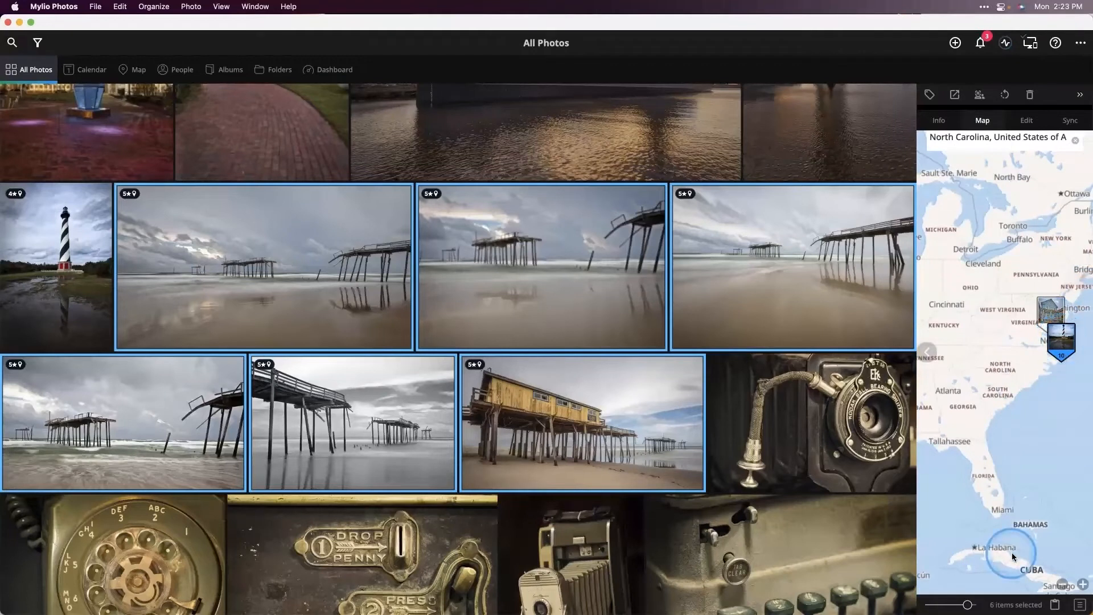
Place the six selected pier photos at their marker on the southwestern end of Hatteras Island and save the location
mouse_move(967, 605)
mouse_down()
mouse_move(975, 604)
mouse_move(960, 605)
mouse_up()
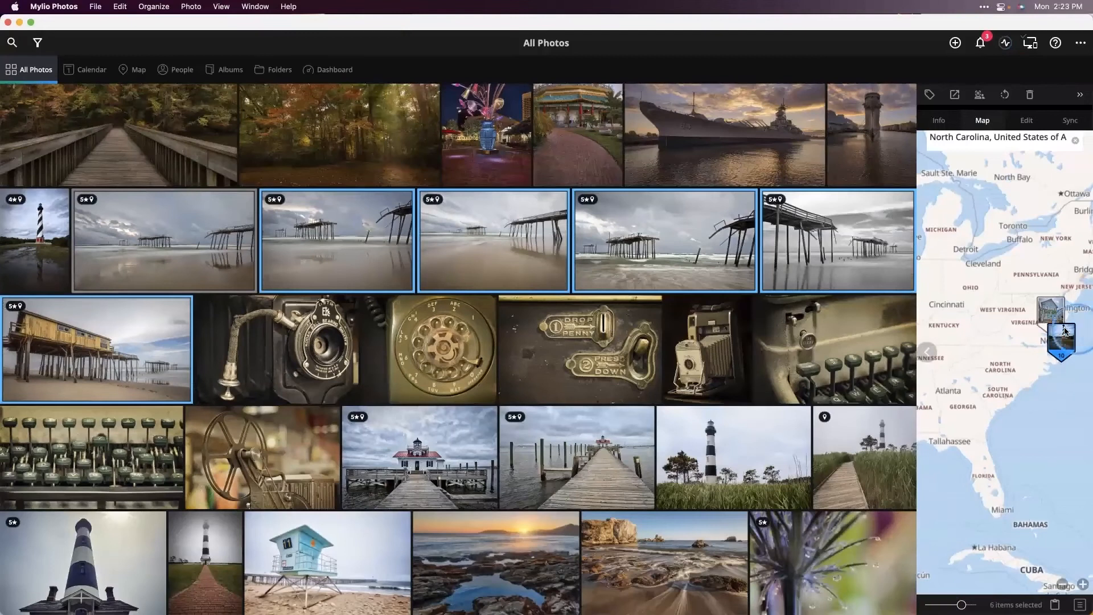
click(1083, 584)
double_click(1036, 403)
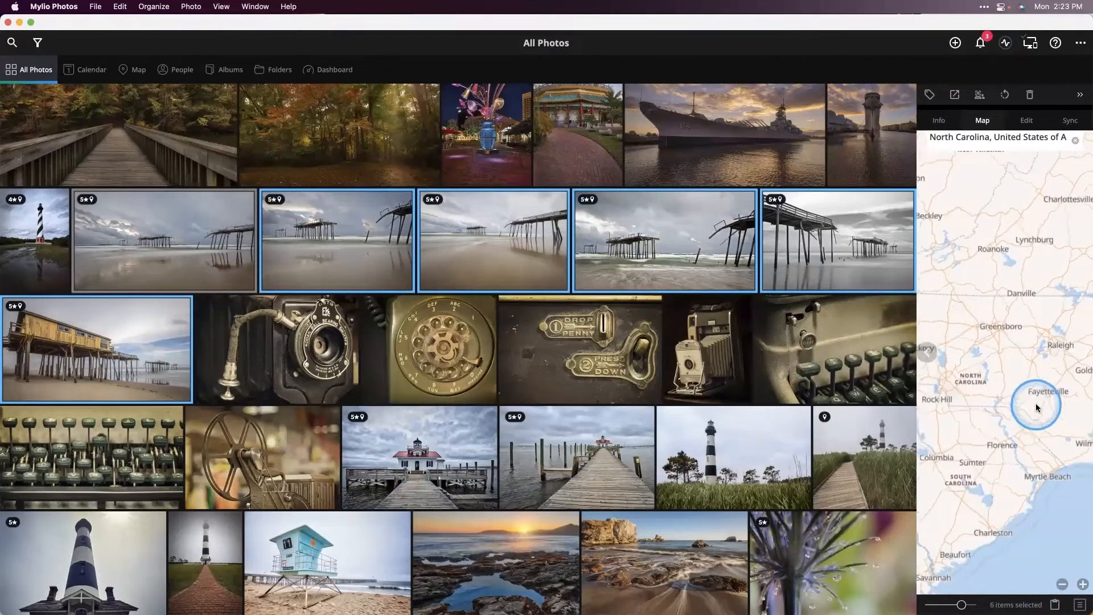
click(1062, 584)
click(1082, 585)
click(1082, 585)
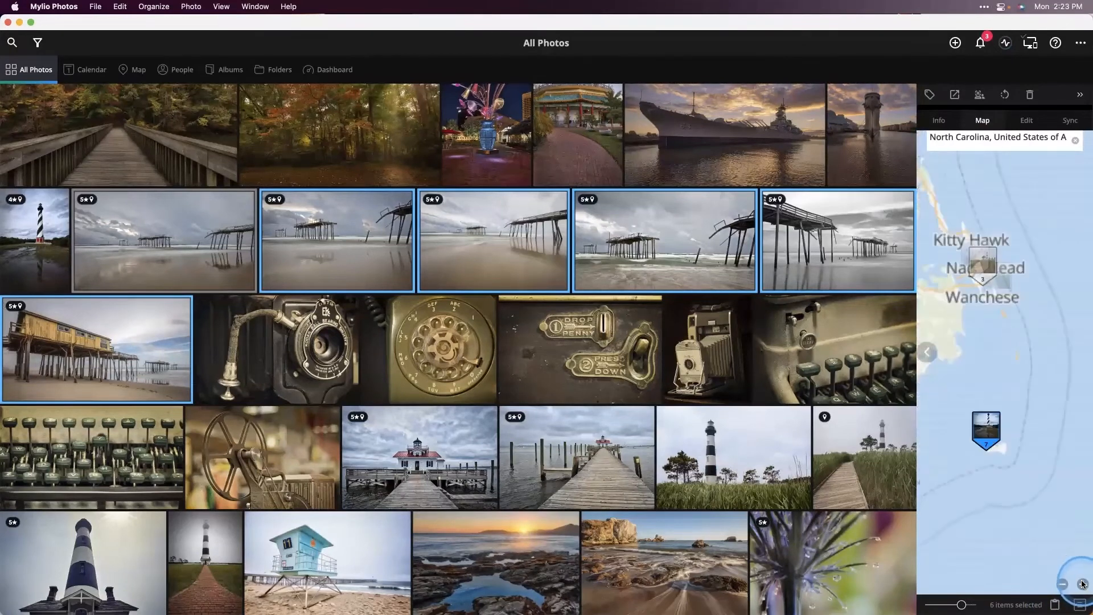
click(1082, 585)
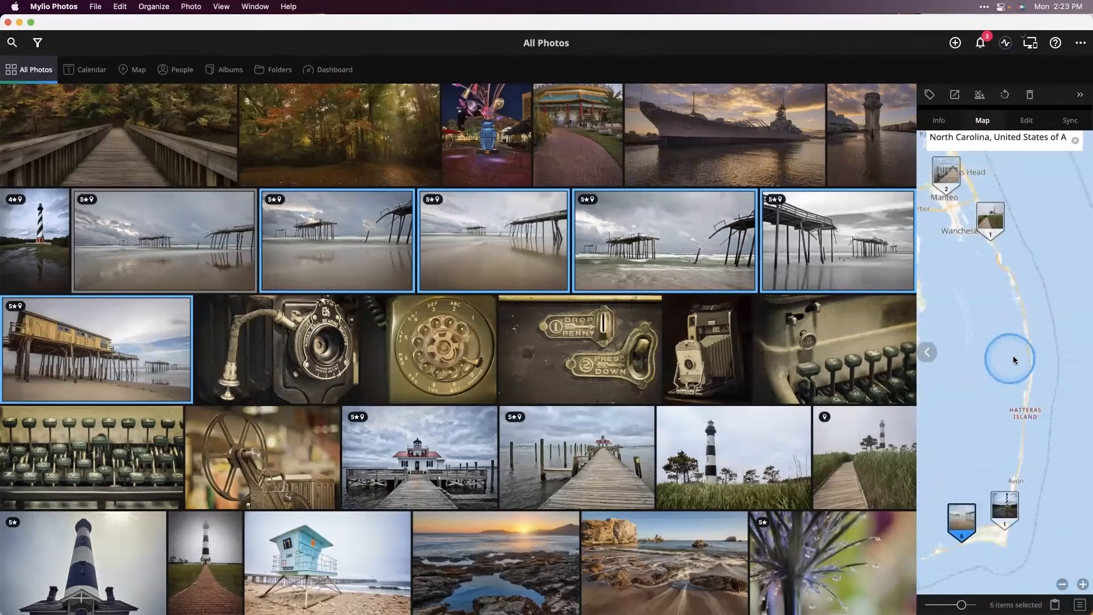
click(961, 531)
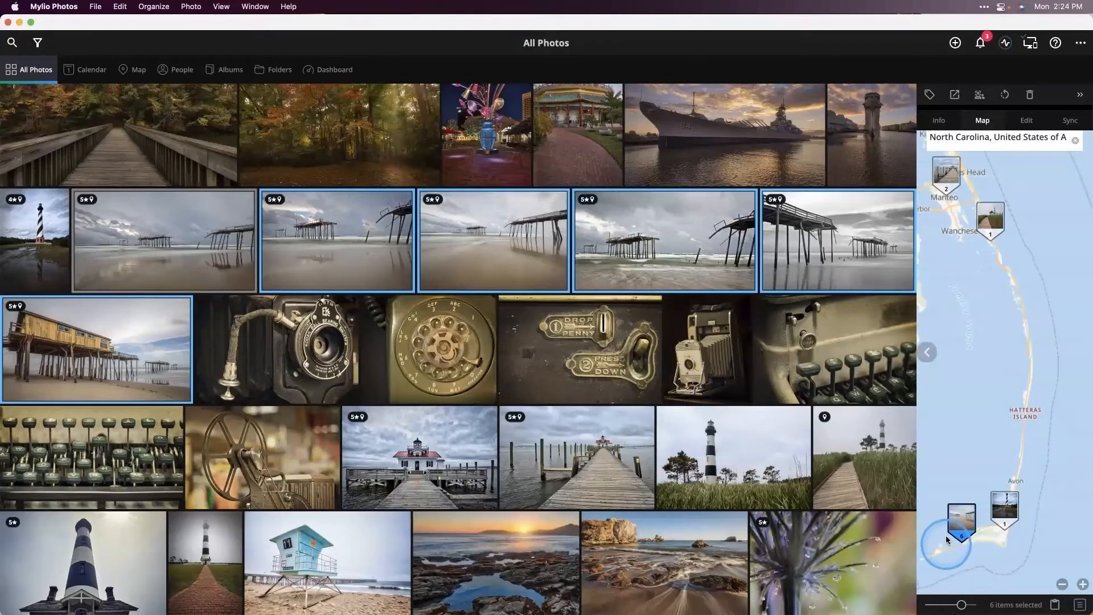
click(809, 228)
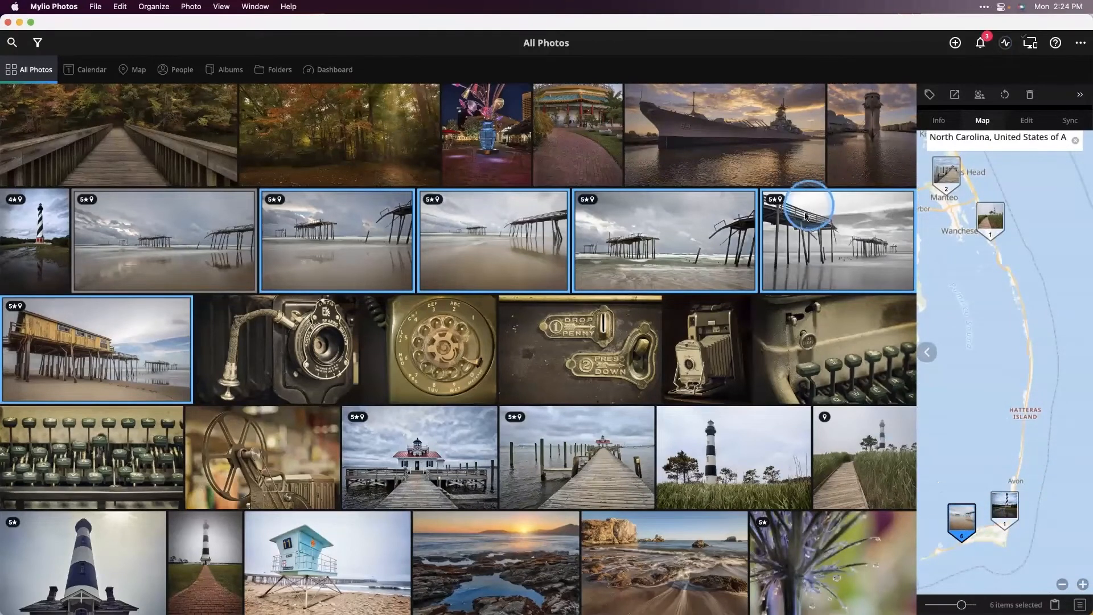
drag(809, 228, 961, 526)
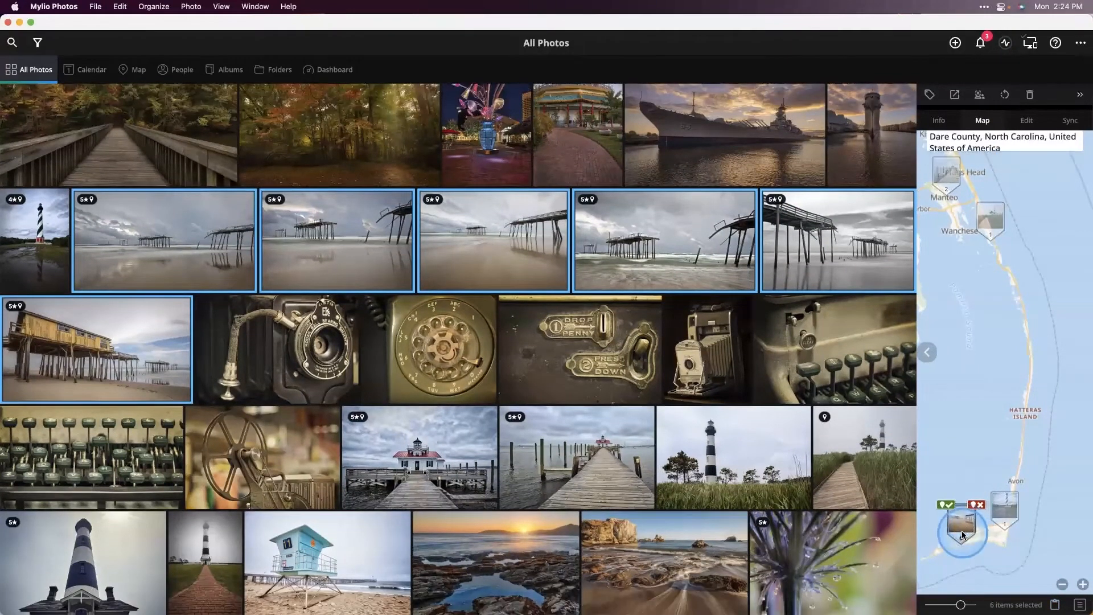
click(946, 505)
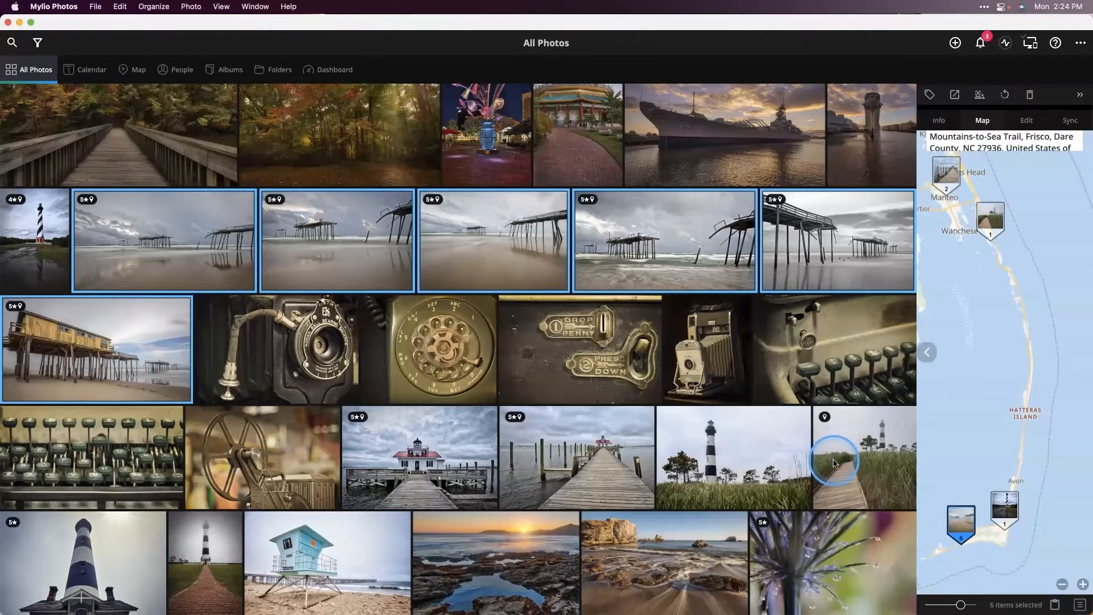
scroll(738, 342, down, 3)
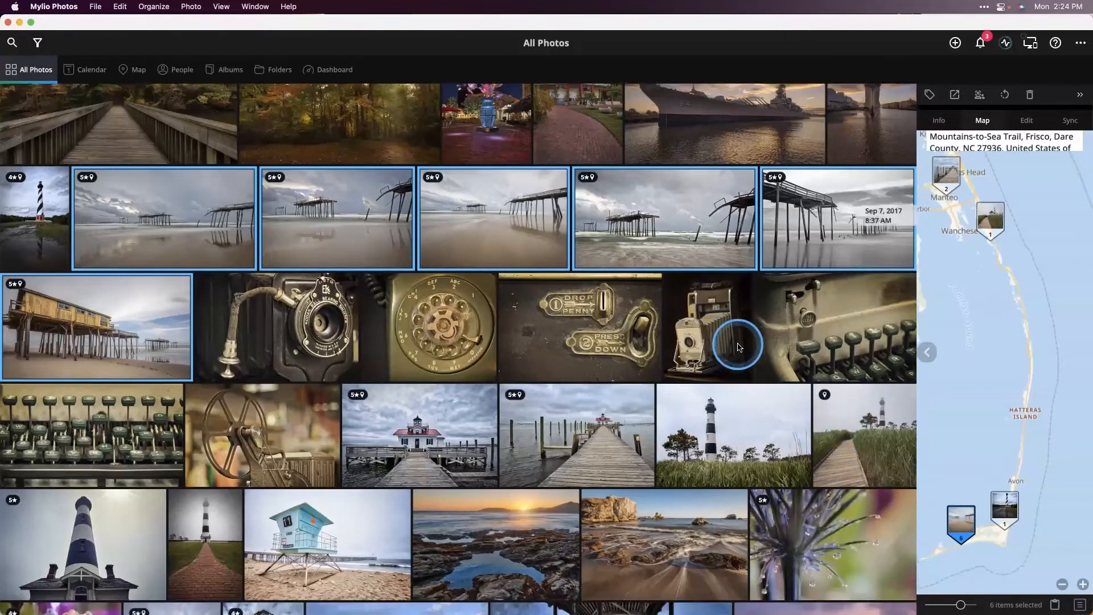
scroll(738, 346, down, 10)
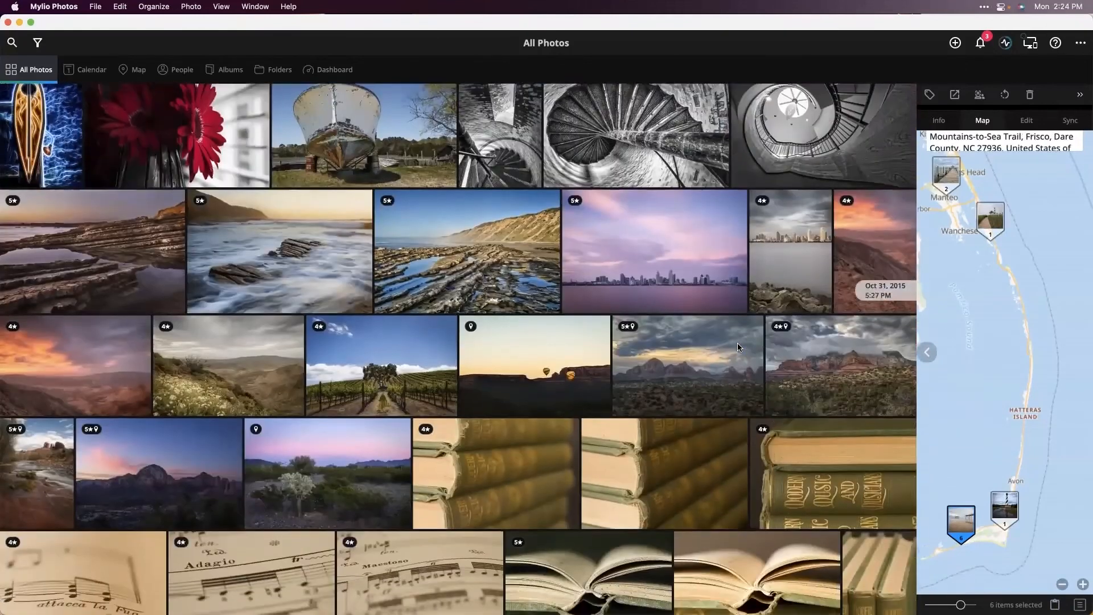
scroll(738, 346, down, 2)
click(738, 346)
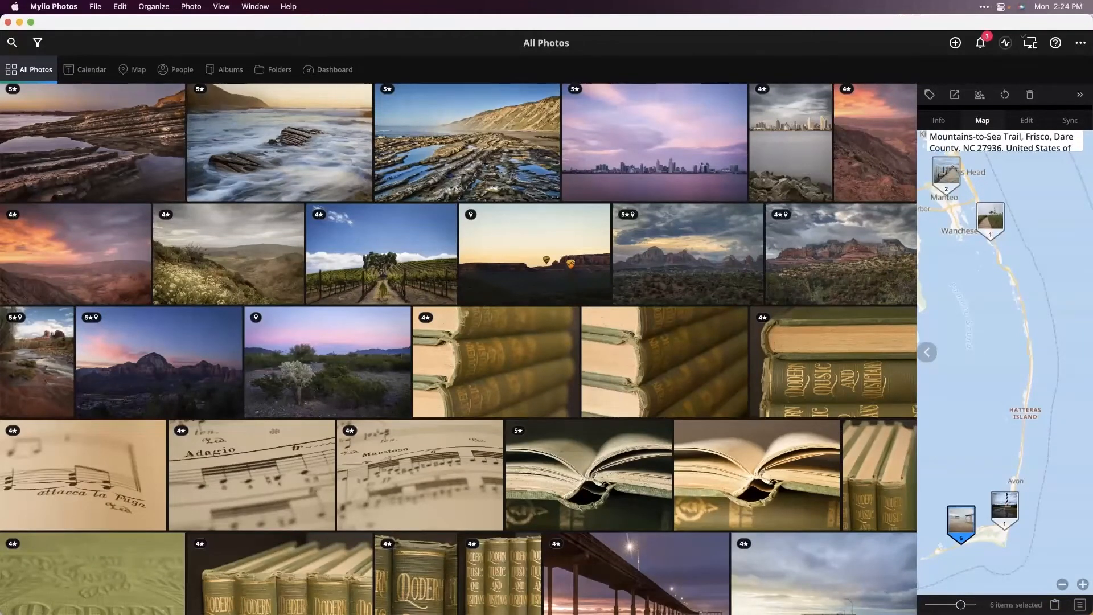
click(1015, 276)
click(638, 231)
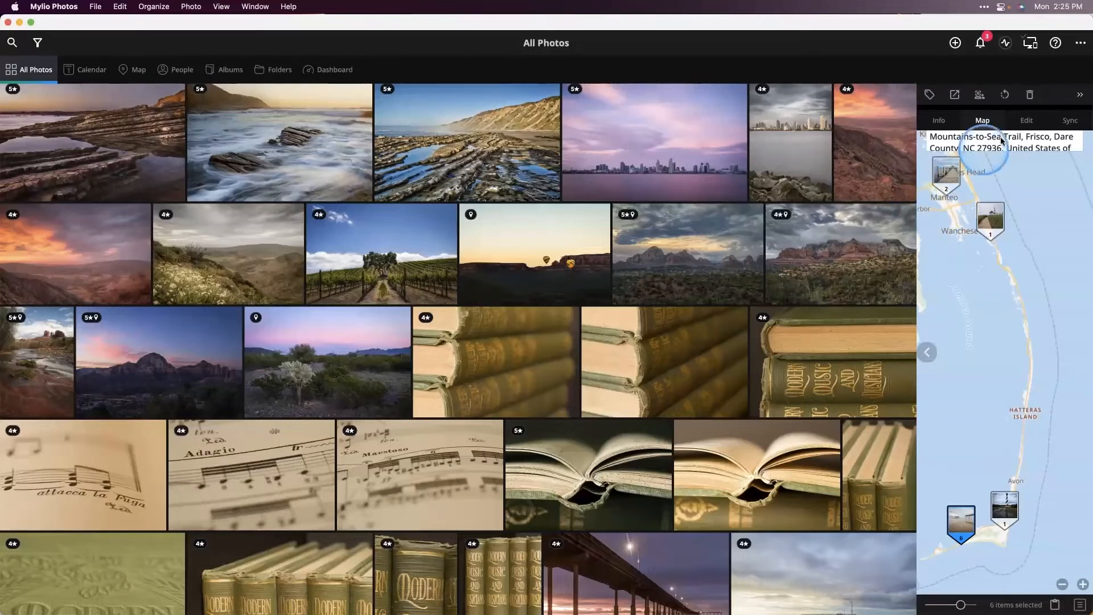
View the editing presets offered for the six selected pier photos and dismiss the Reset Edits tip
click(1025, 121)
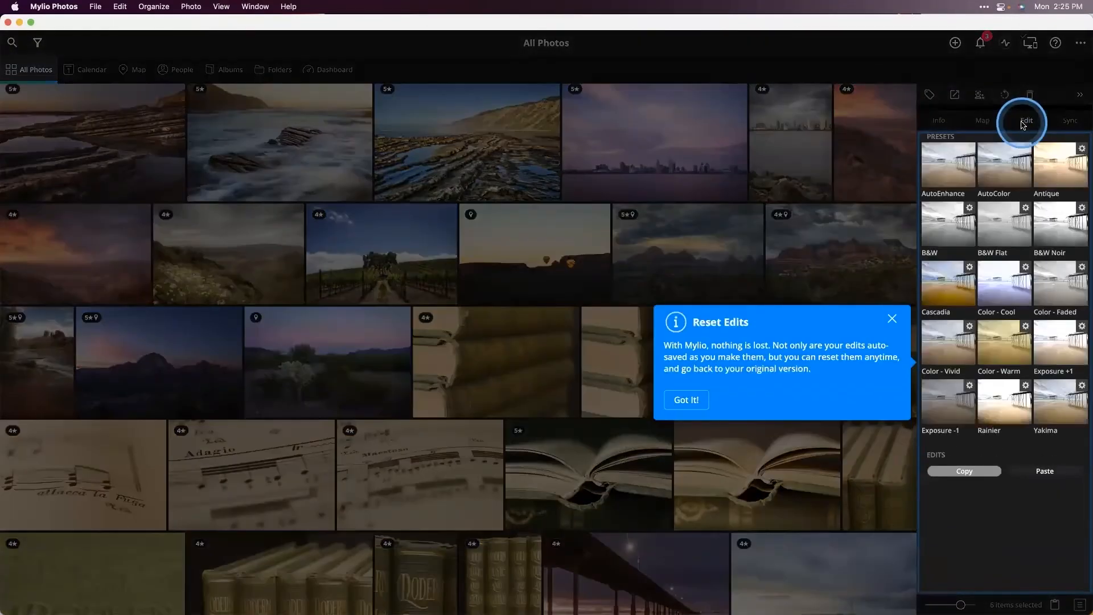
click(891, 320)
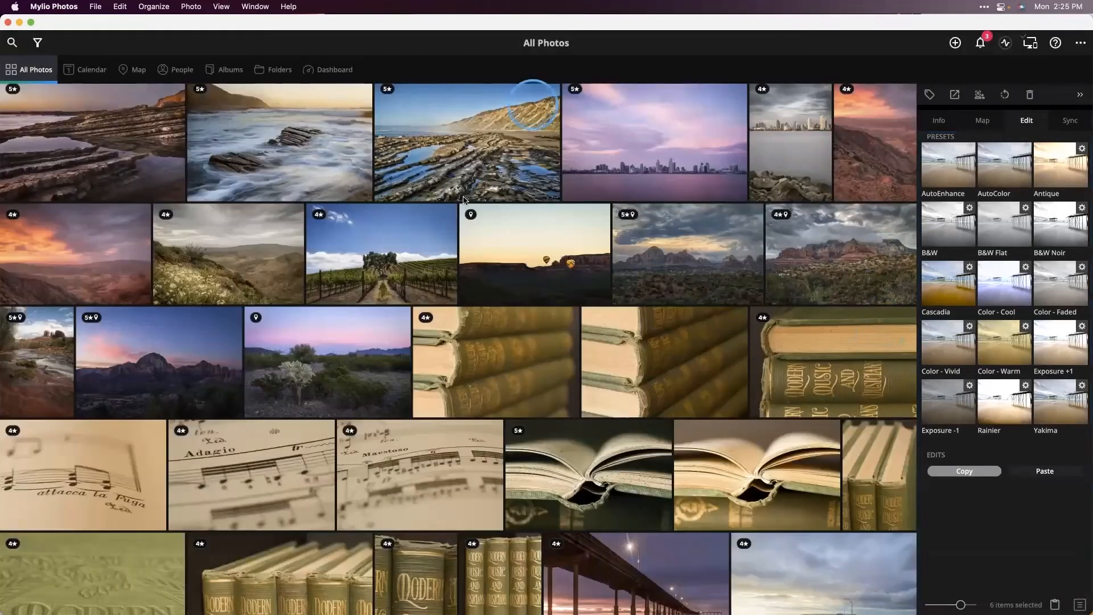
click(961, 447)
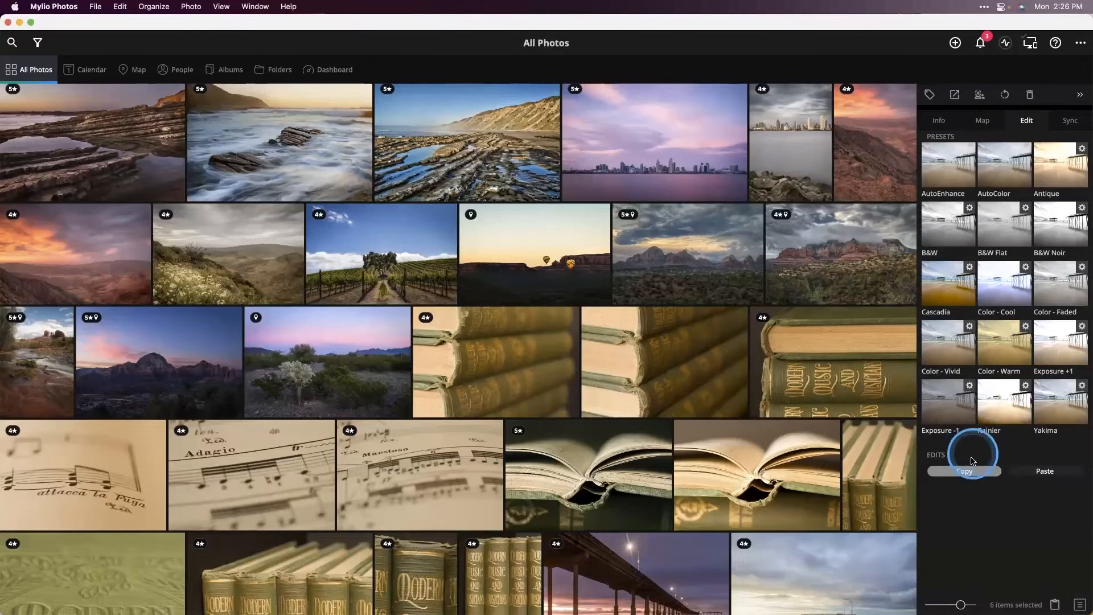
click(1017, 226)
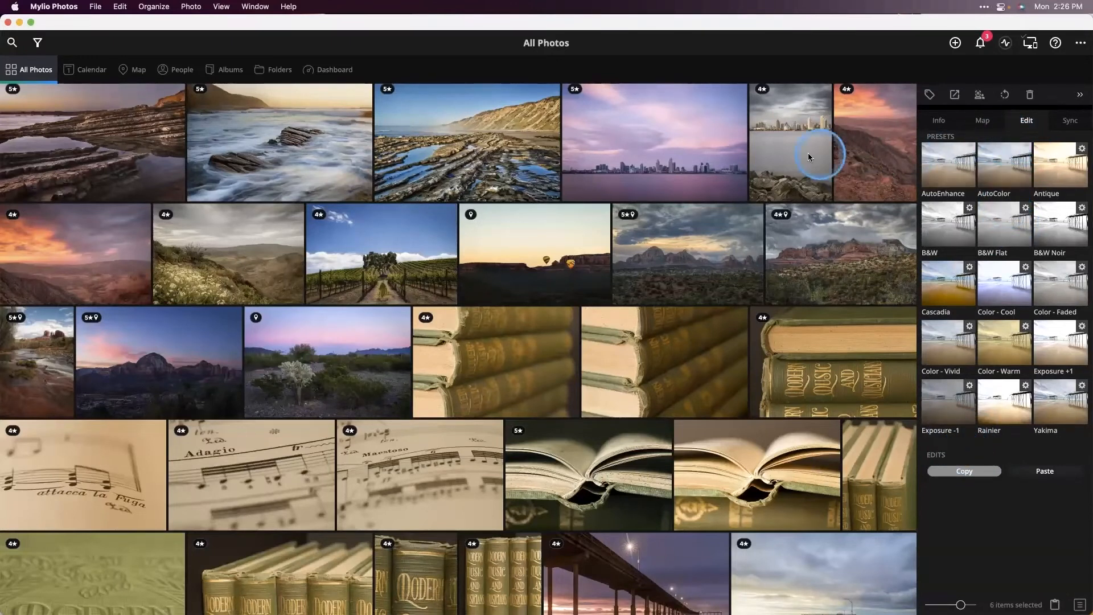
Open the purple San Diego skyline photo for individual editing, dismissing the Reset Edits tips
click(719, 167)
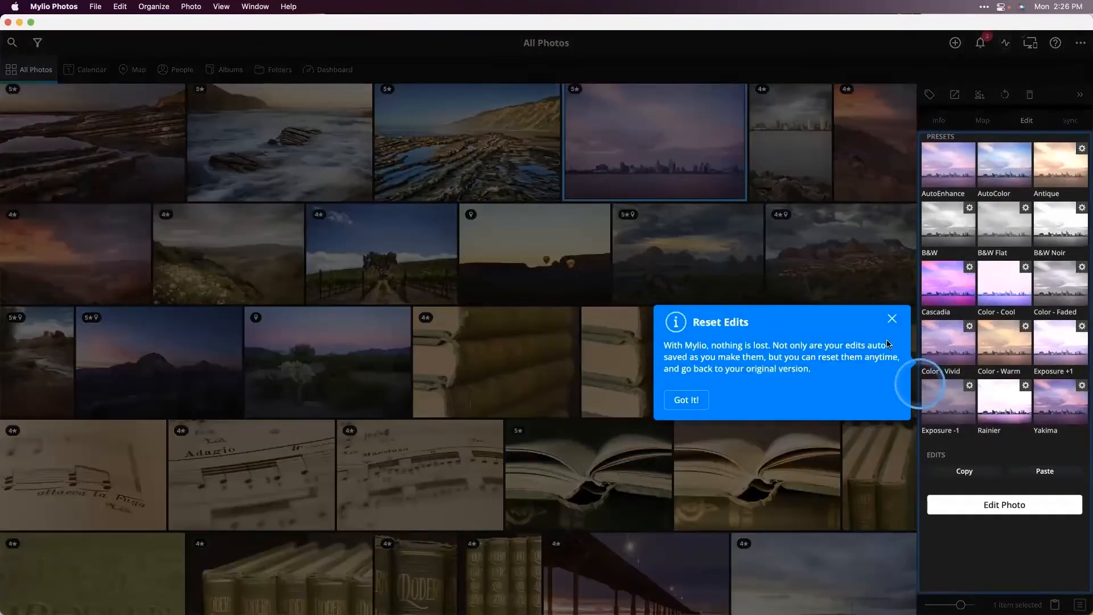
click(891, 319)
double_click(691, 166)
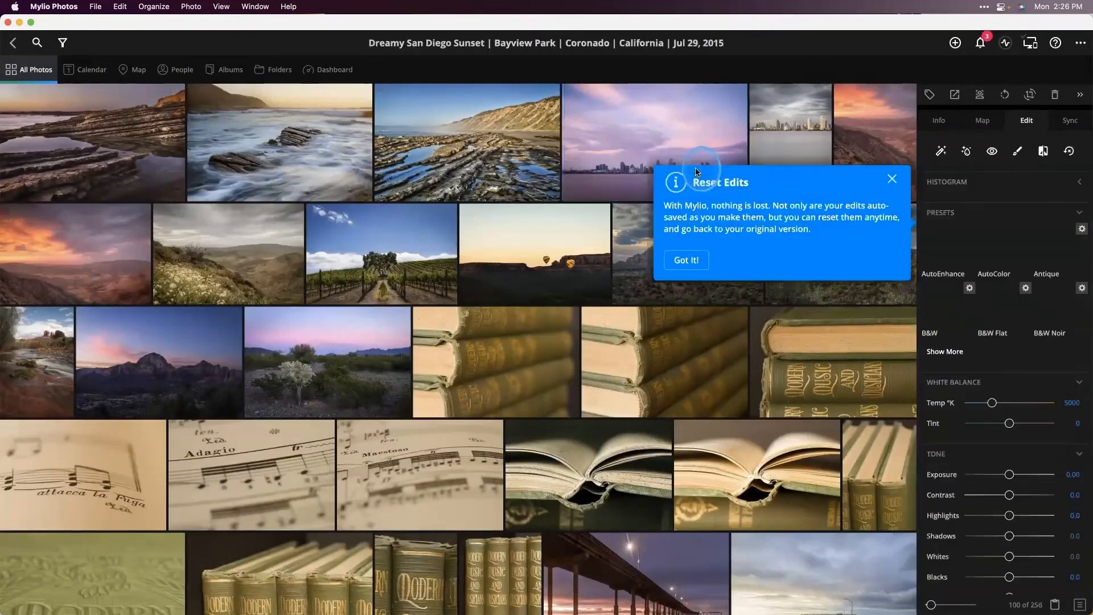
click(892, 178)
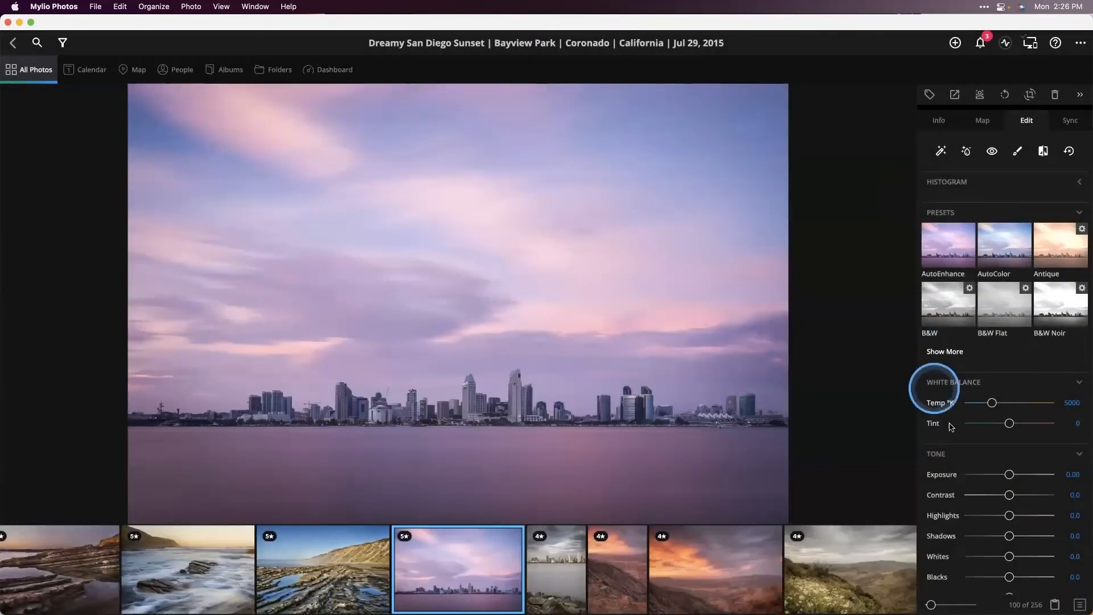
Set the San Diego skyline photo's exposure to 0.40 and contrast to 36.0
scroll(952, 418, down, 3)
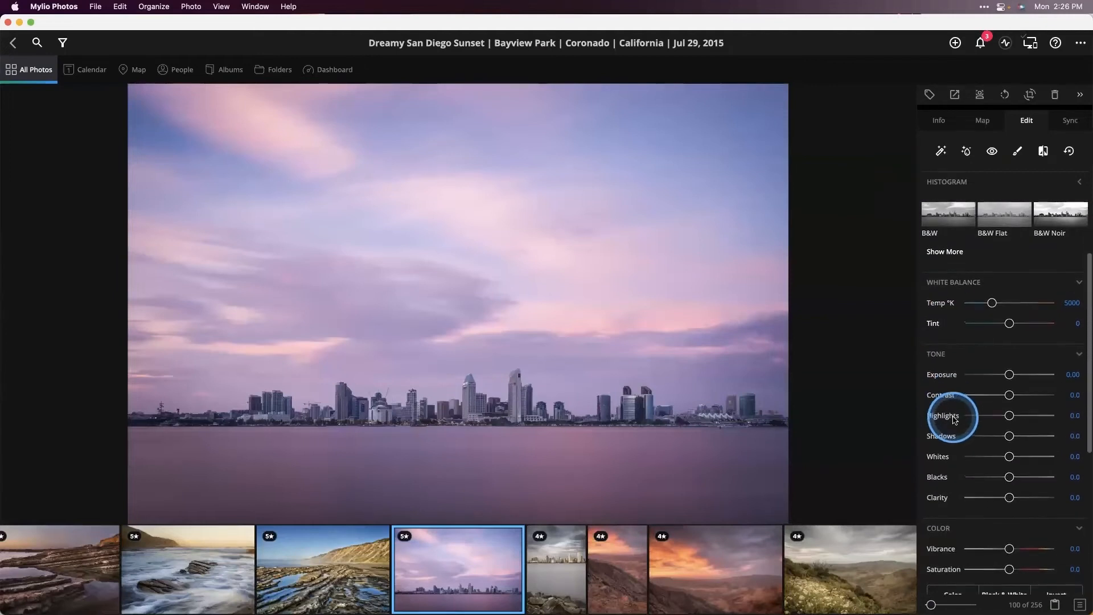
drag(1008, 378, 1018, 378)
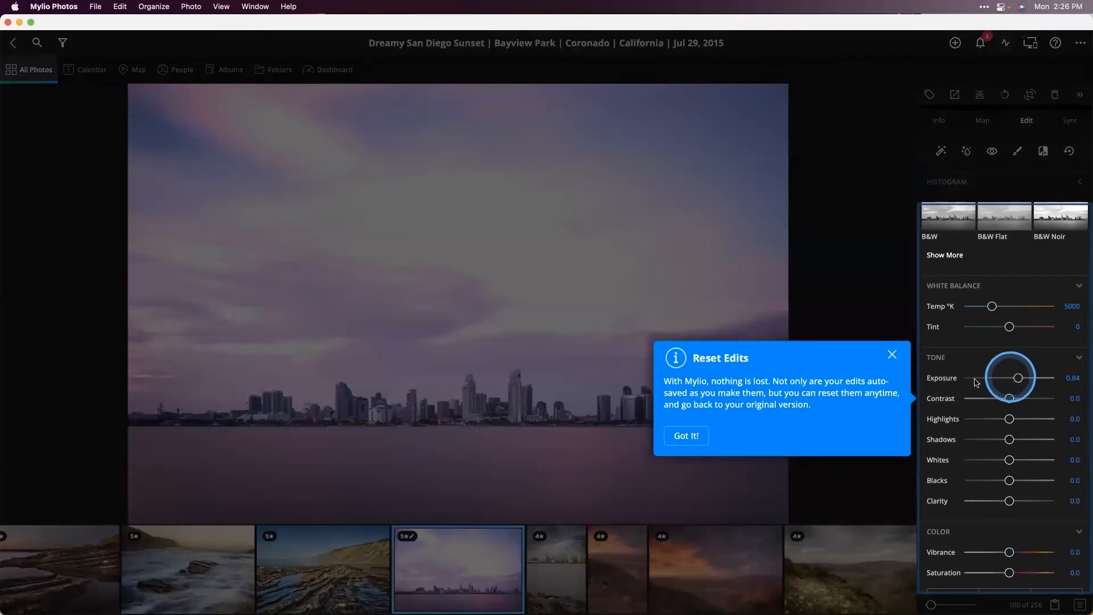
click(892, 354)
drag(1018, 377, 1013, 378)
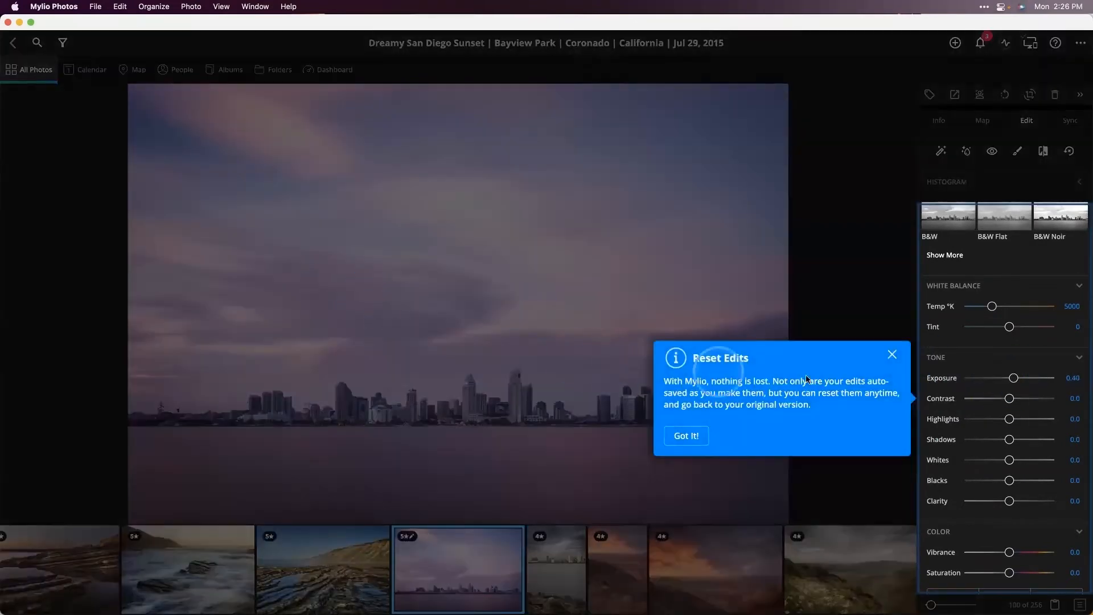
click(687, 437)
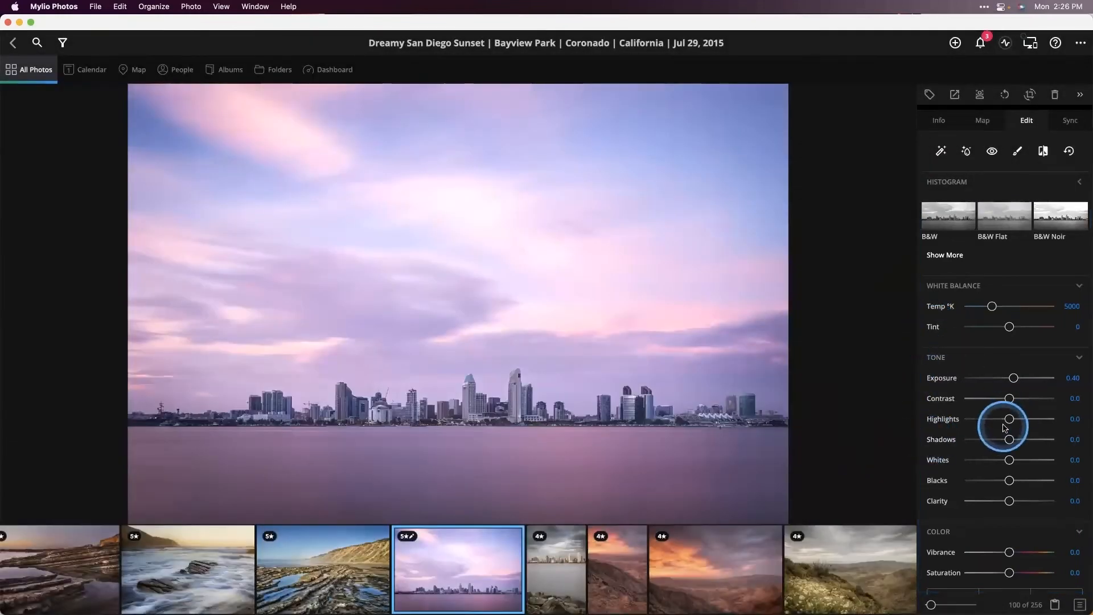
drag(1010, 398, 1025, 399)
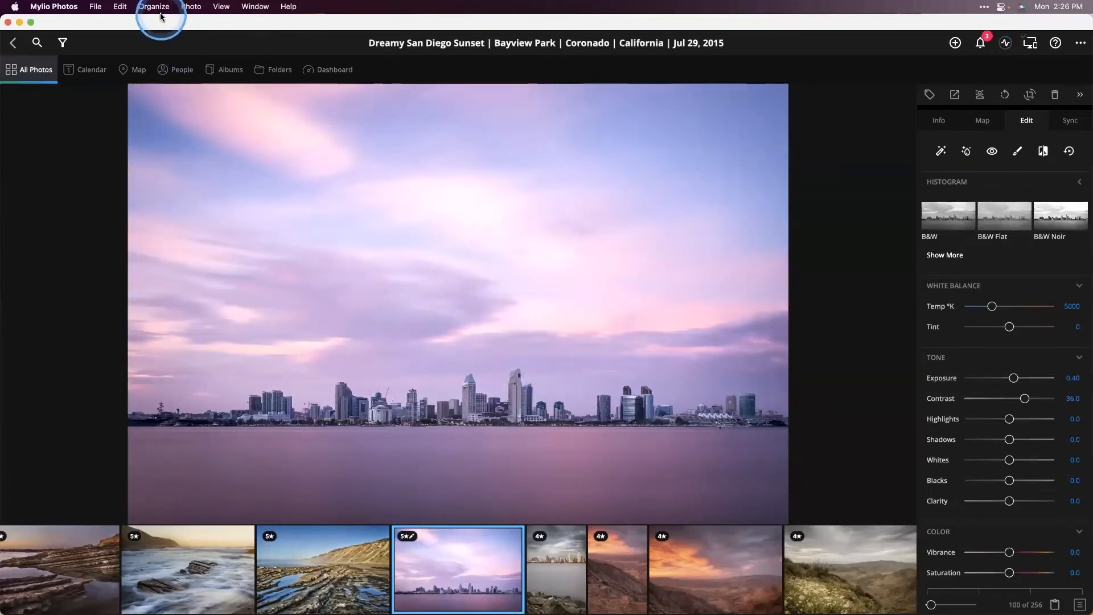
View the external applications available for opening the San Diego skyline photo, without opening it in any of them
click(191, 6)
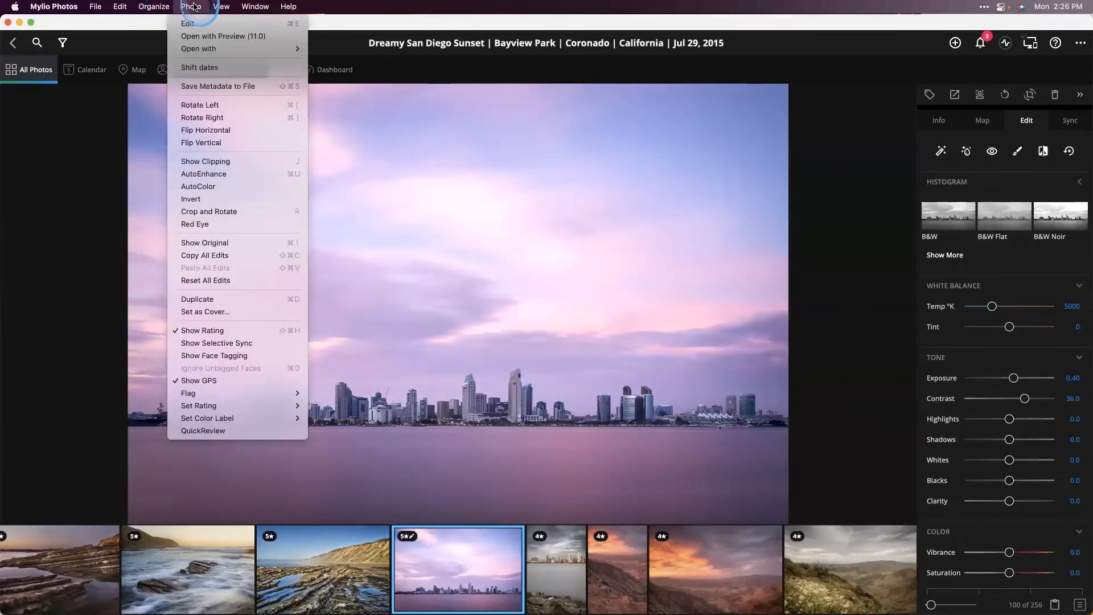
click(205, 49)
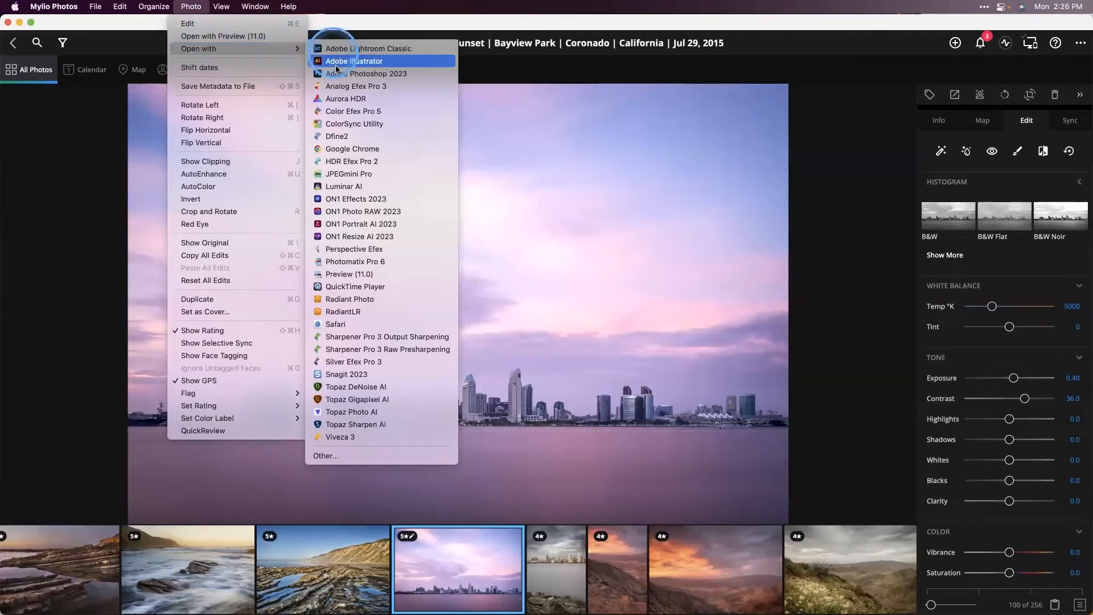
click(365, 301)
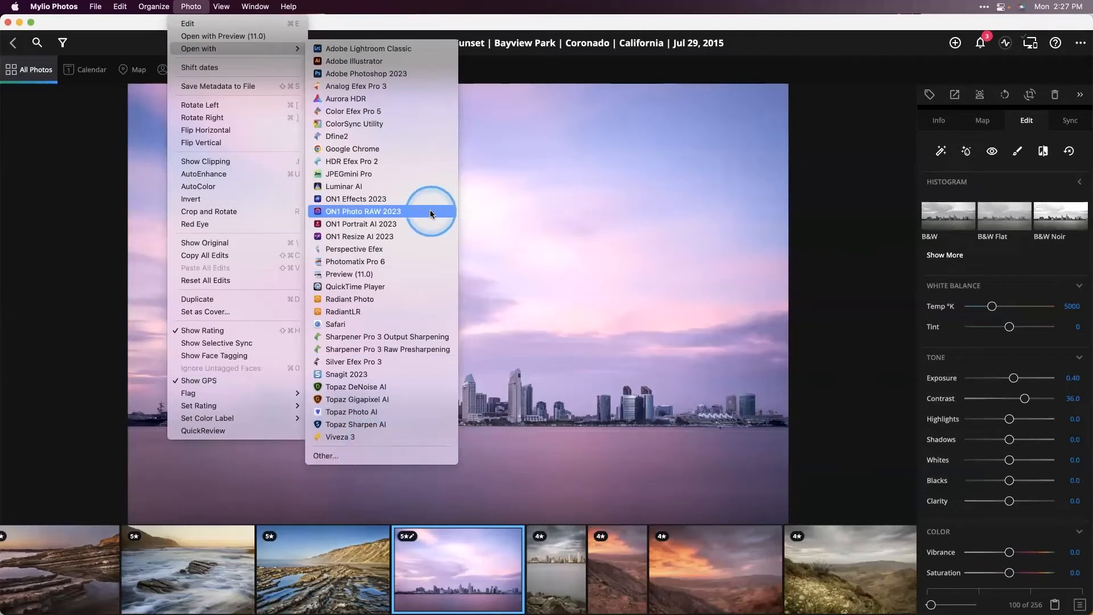
click(568, 212)
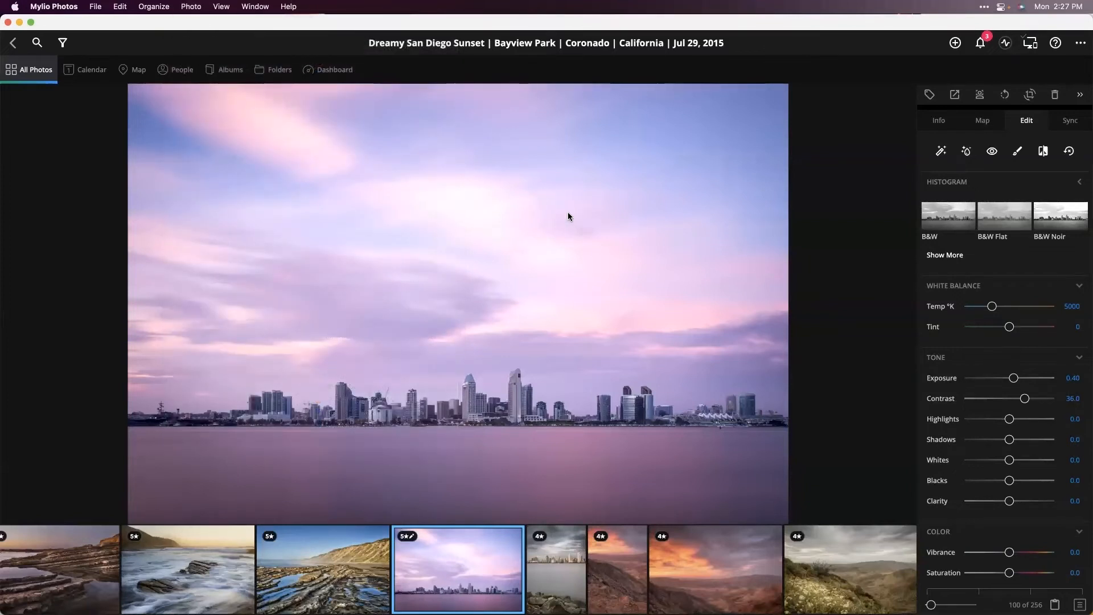
mouse_move(568, 217)
mouse_down()
mouse_move(556, 200)
mouse_move(483, 178)
mouse_up()
click(479, 314)
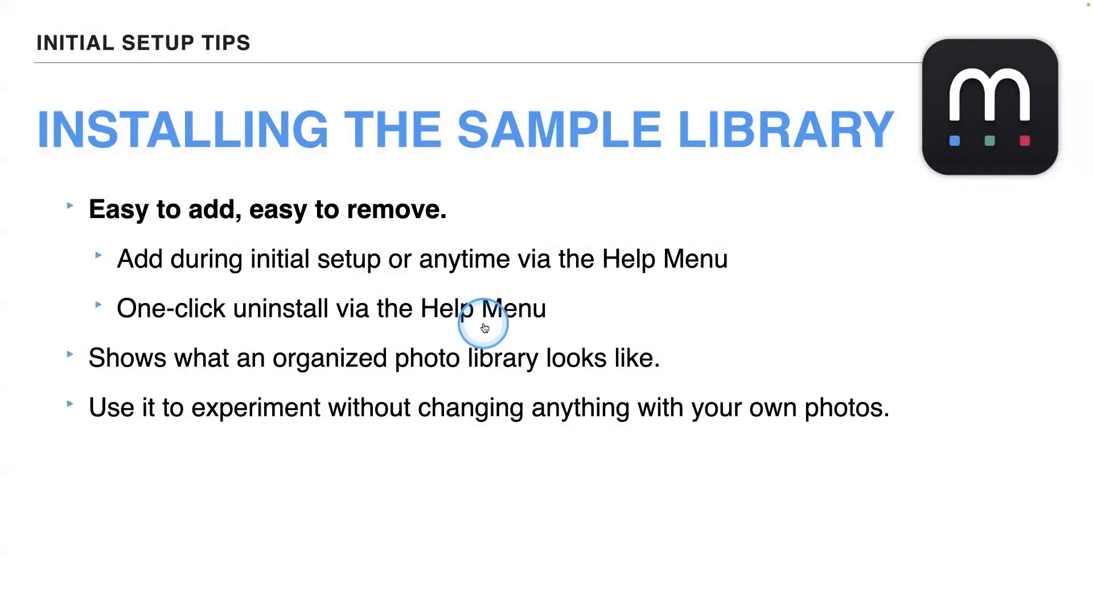
click(493, 326)
click(590, 291)
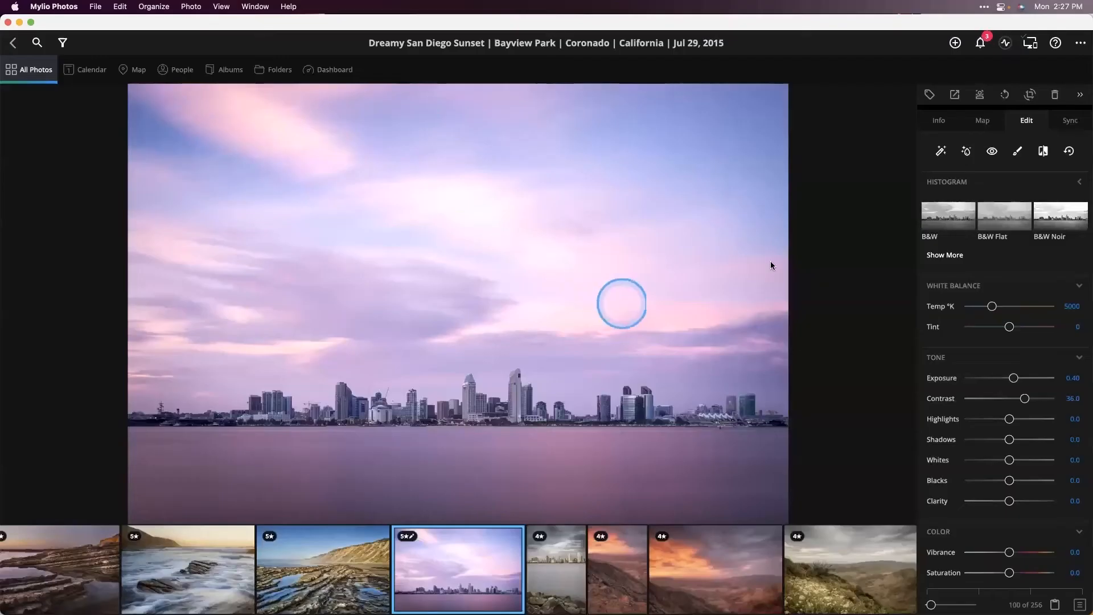
click(892, 198)
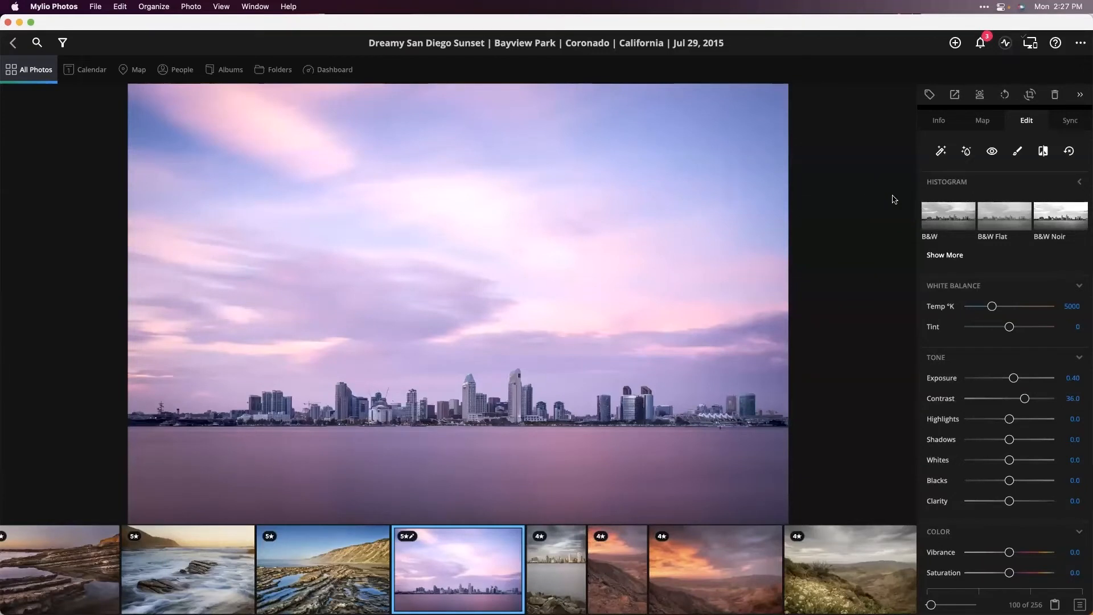
View the San Diego skyline photo's device sync status and its flag, rating and label options
click(1069, 120)
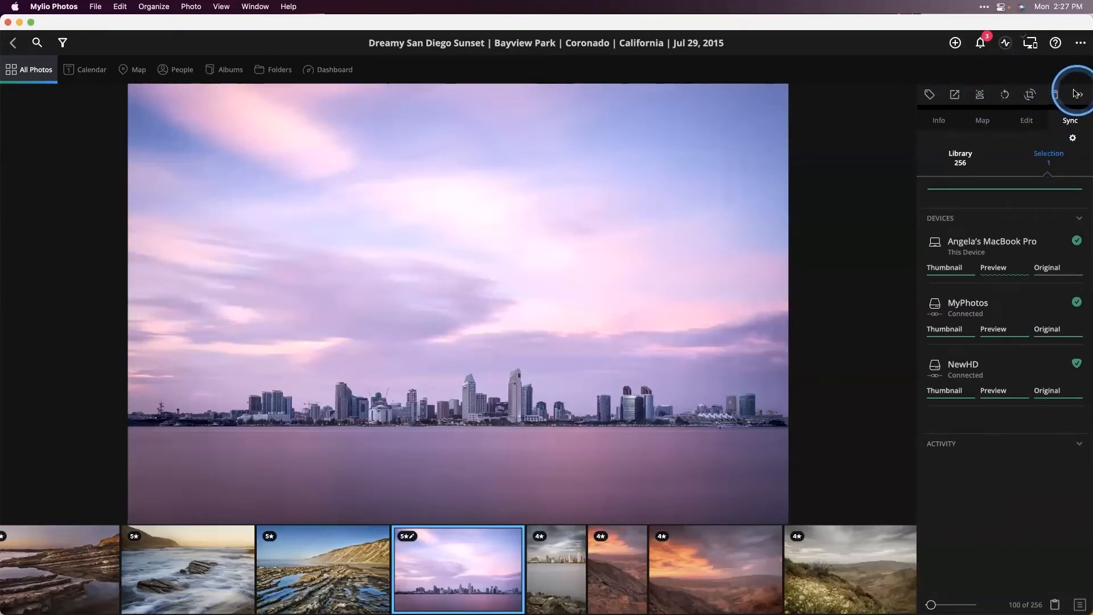
click(928, 96)
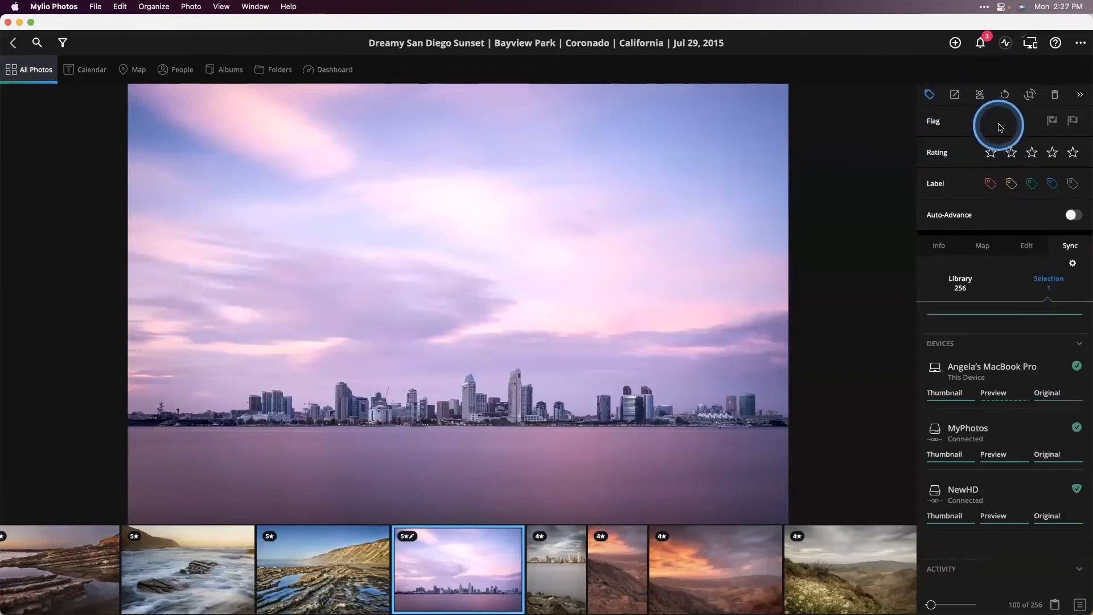
click(956, 95)
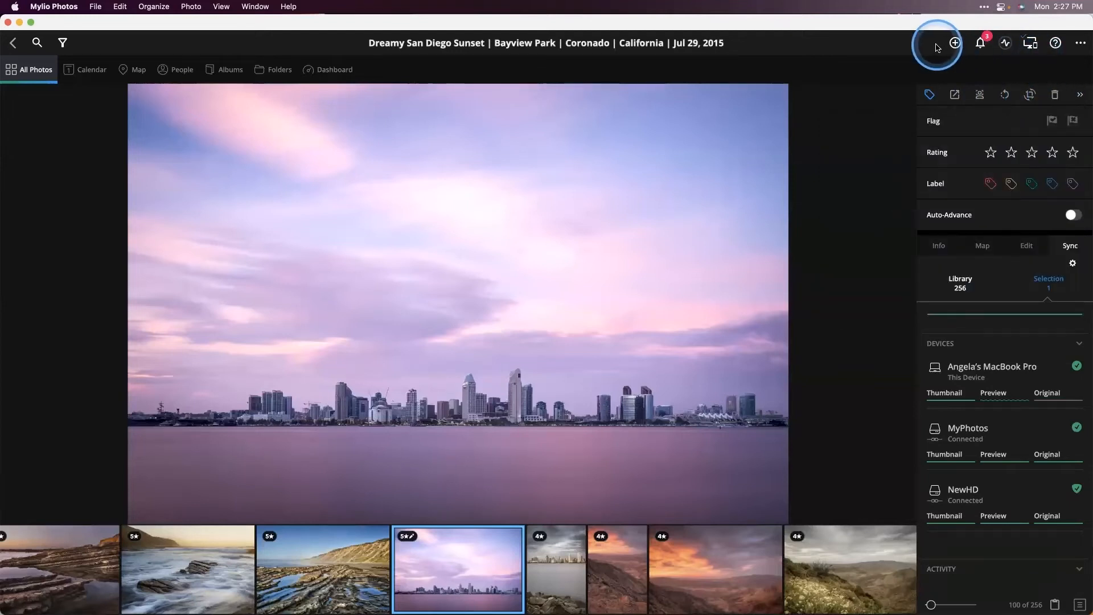
click(929, 94)
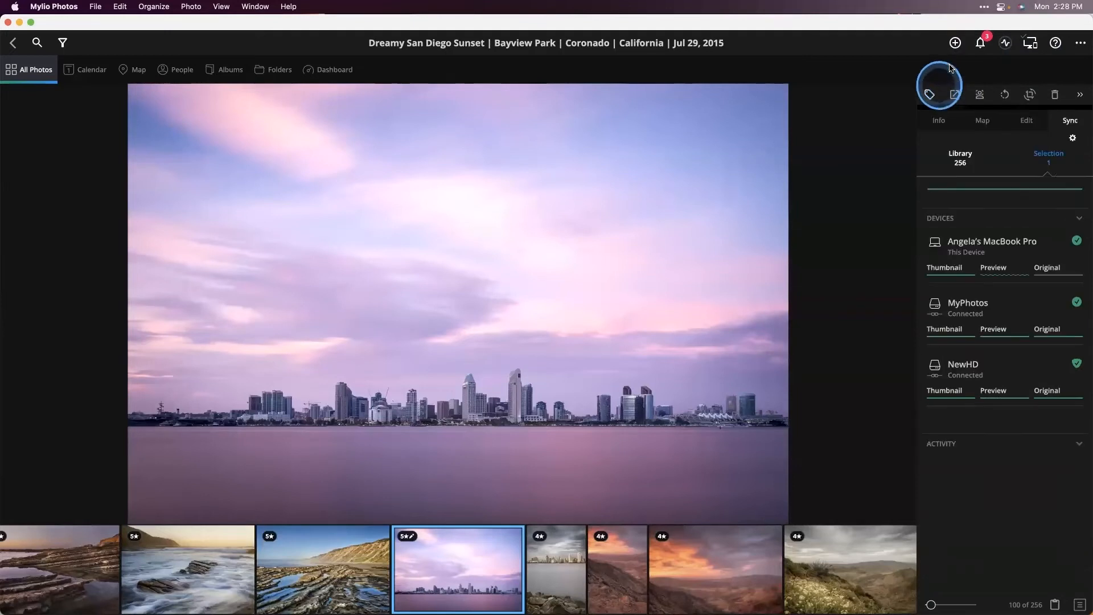
Review the sources offered for adding media and the library's notifications, closing both dialogs
click(957, 44)
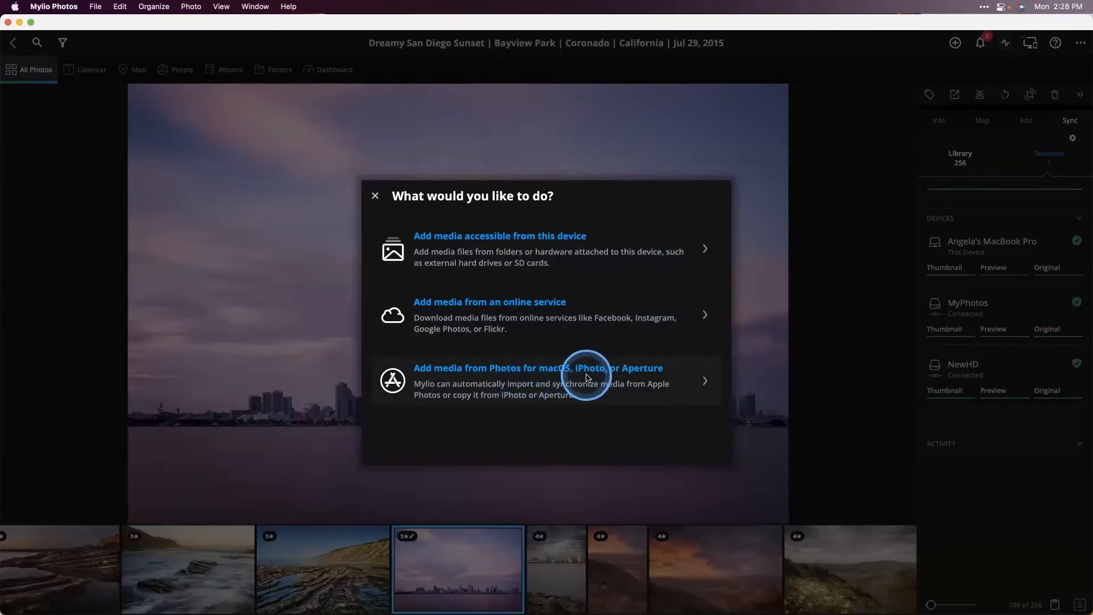
click(376, 195)
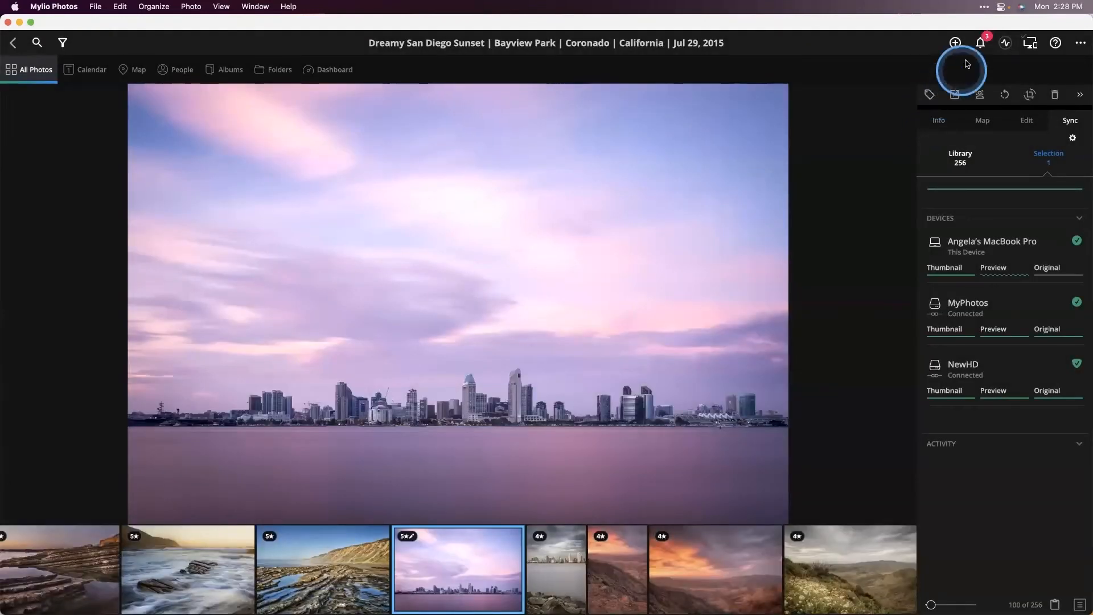
click(981, 43)
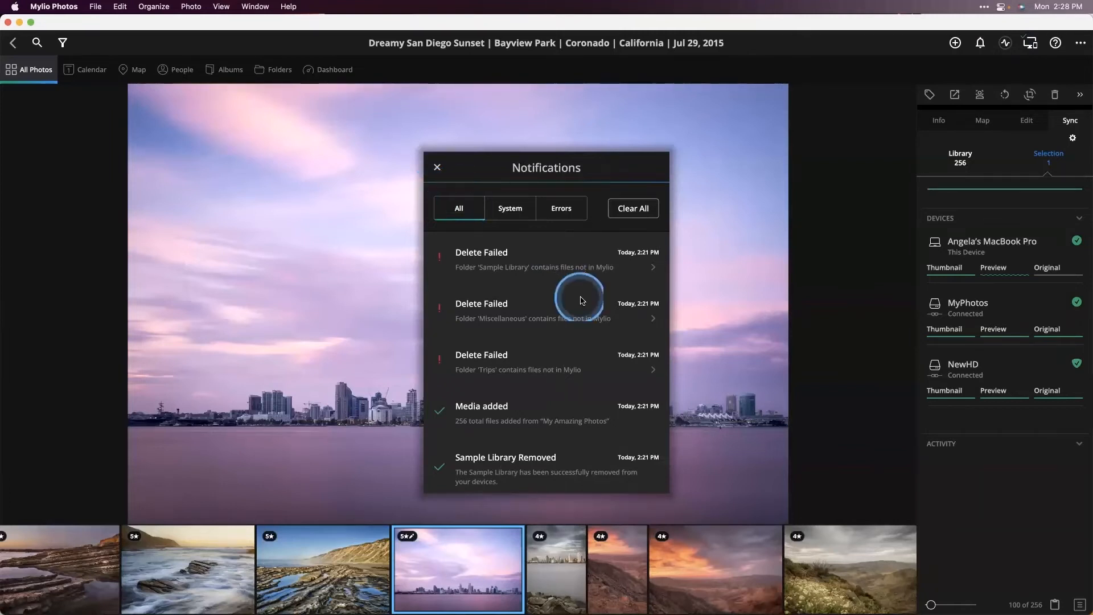
click(437, 167)
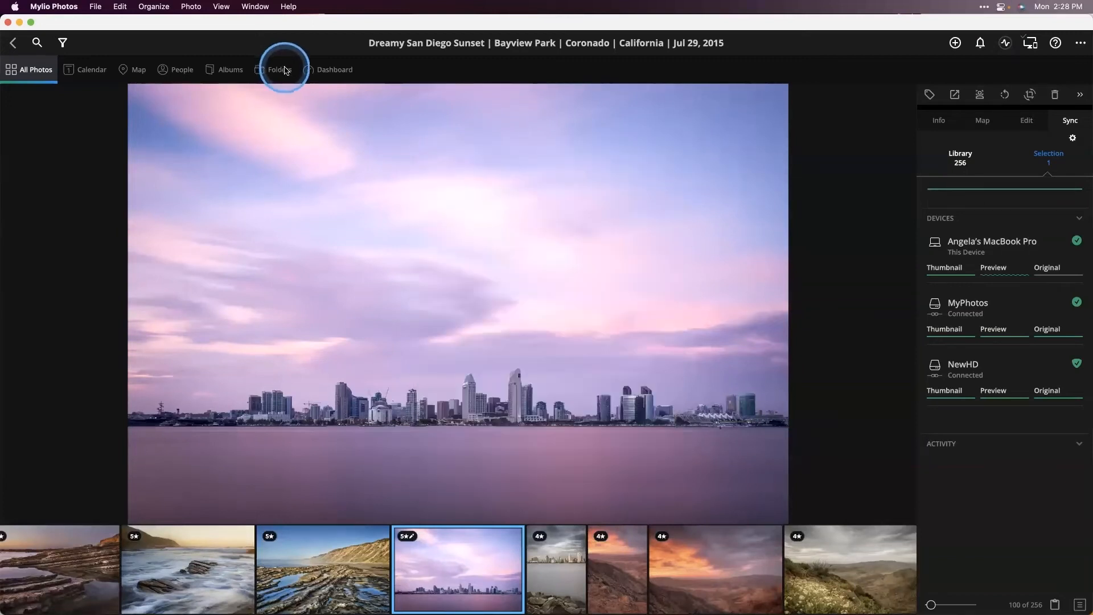
Check the current activities and the list of help resources, closing both dialogs
click(1006, 44)
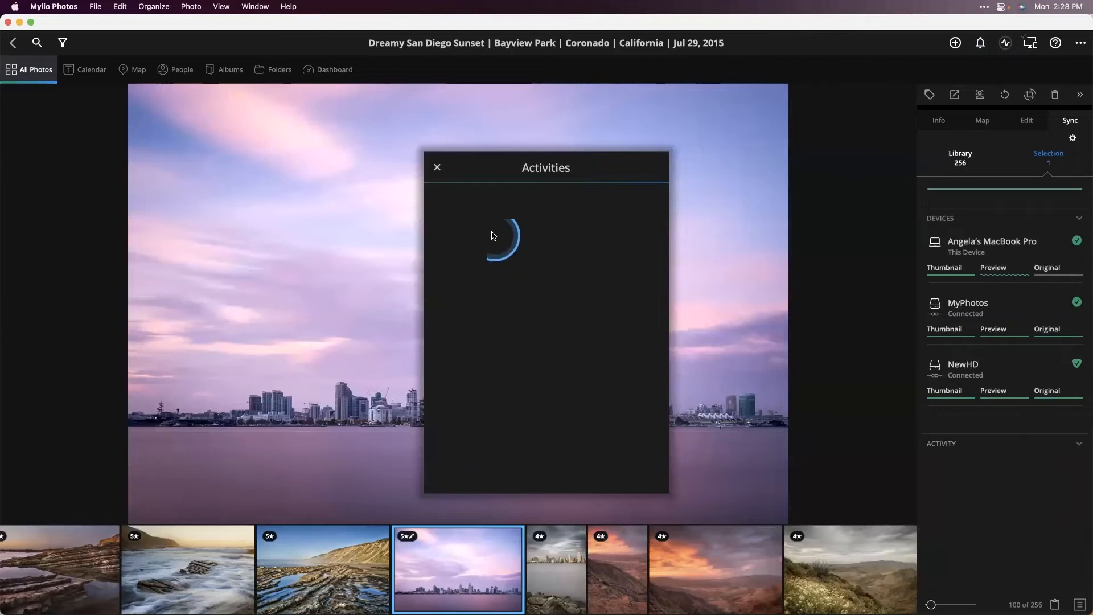
click(437, 167)
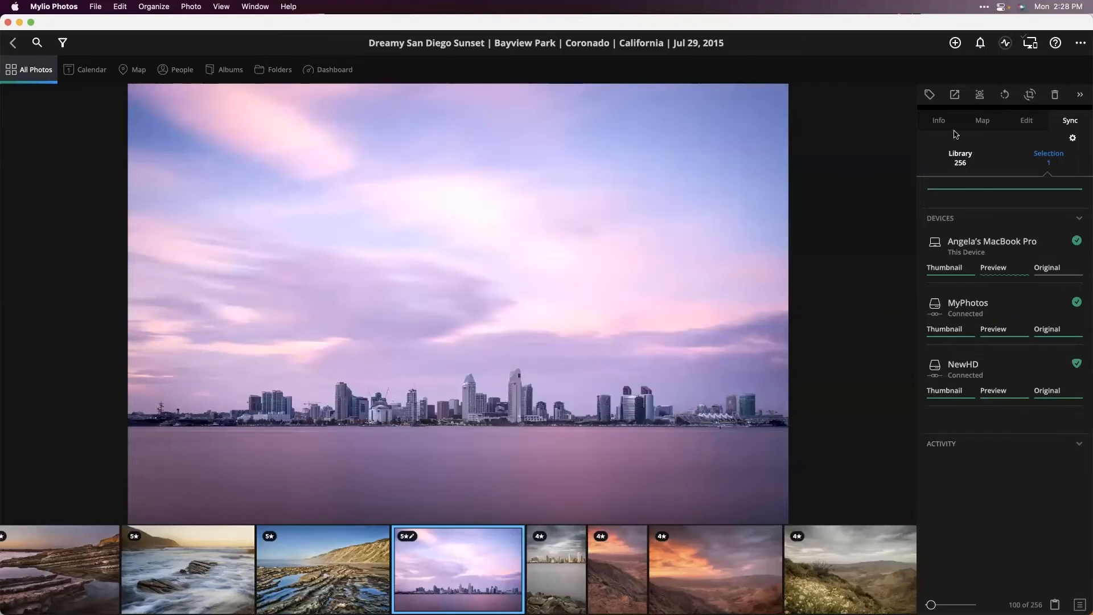
click(1055, 44)
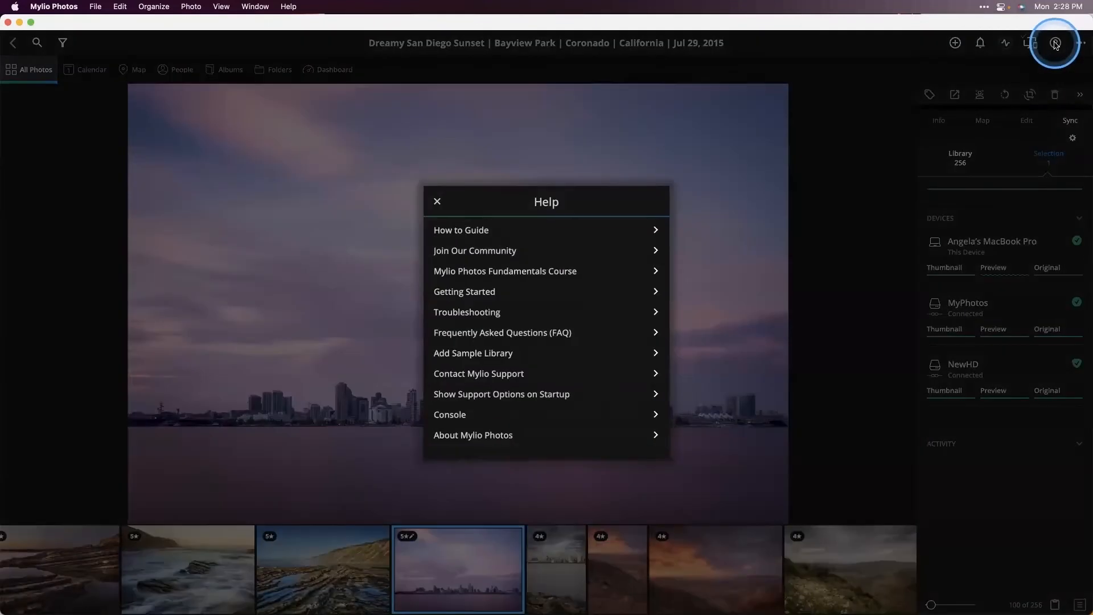
click(437, 202)
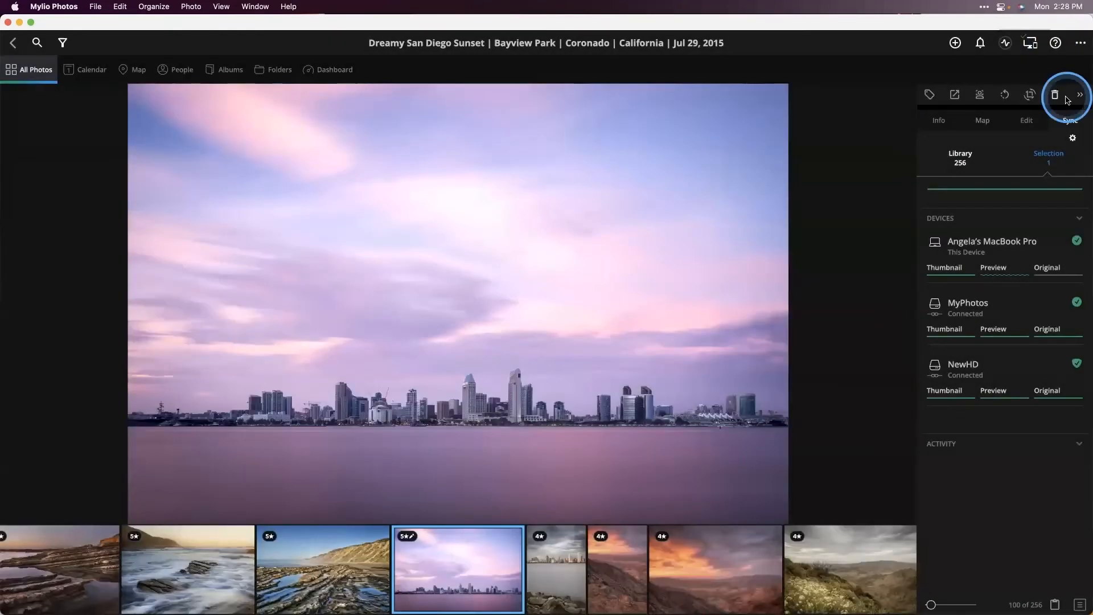
Review the additional view options and the application's settings categories without changing anything
click(1079, 43)
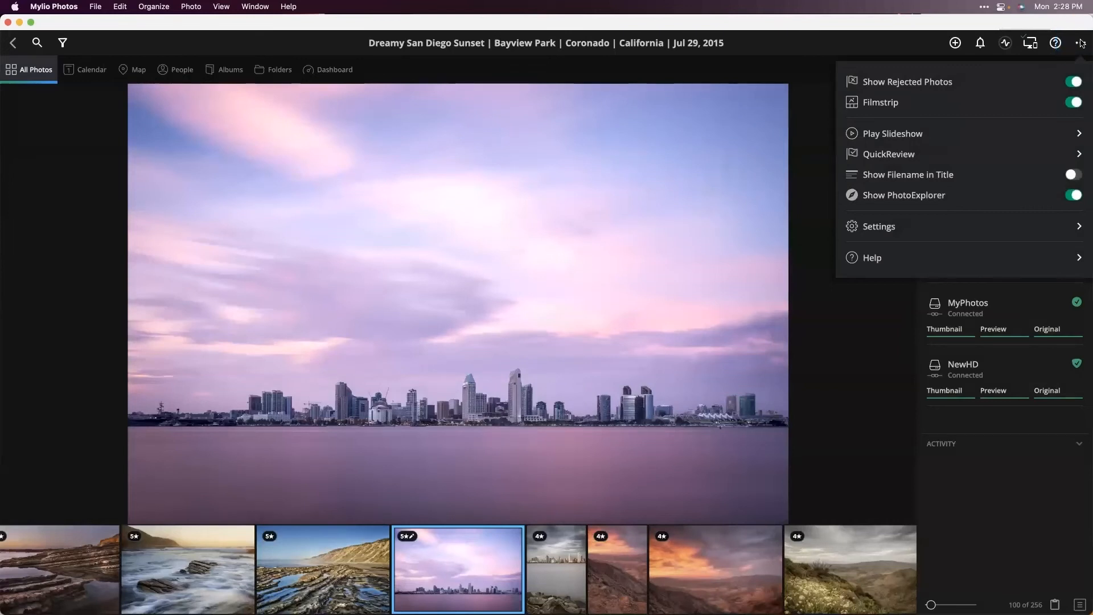
click(880, 228)
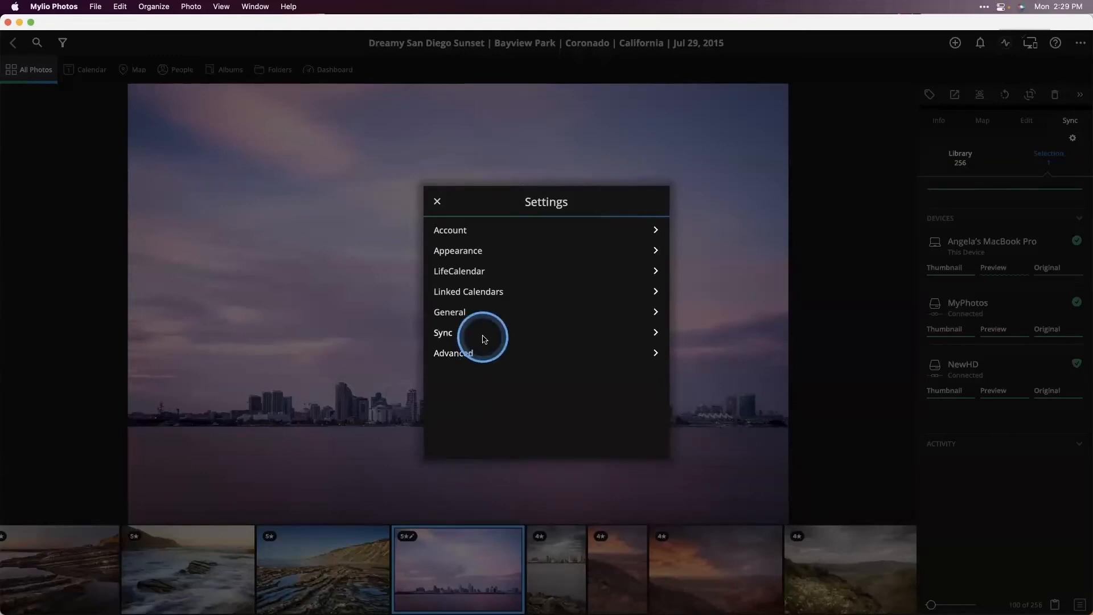
click(437, 202)
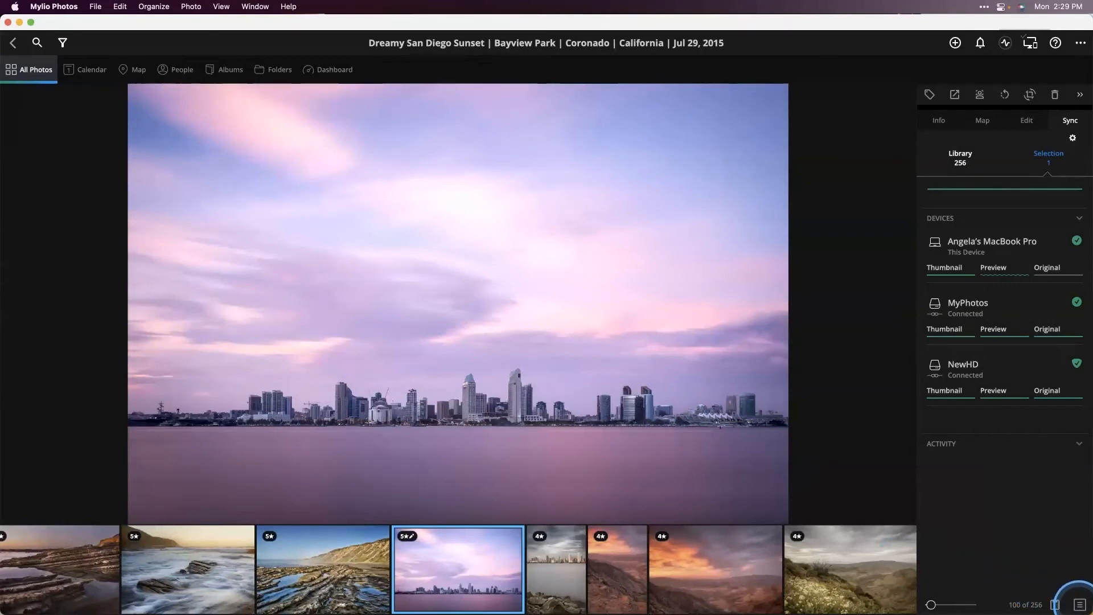
View the quick actions for the San Diego skyline photo, including directly on the image, and dismiss them
click(1079, 603)
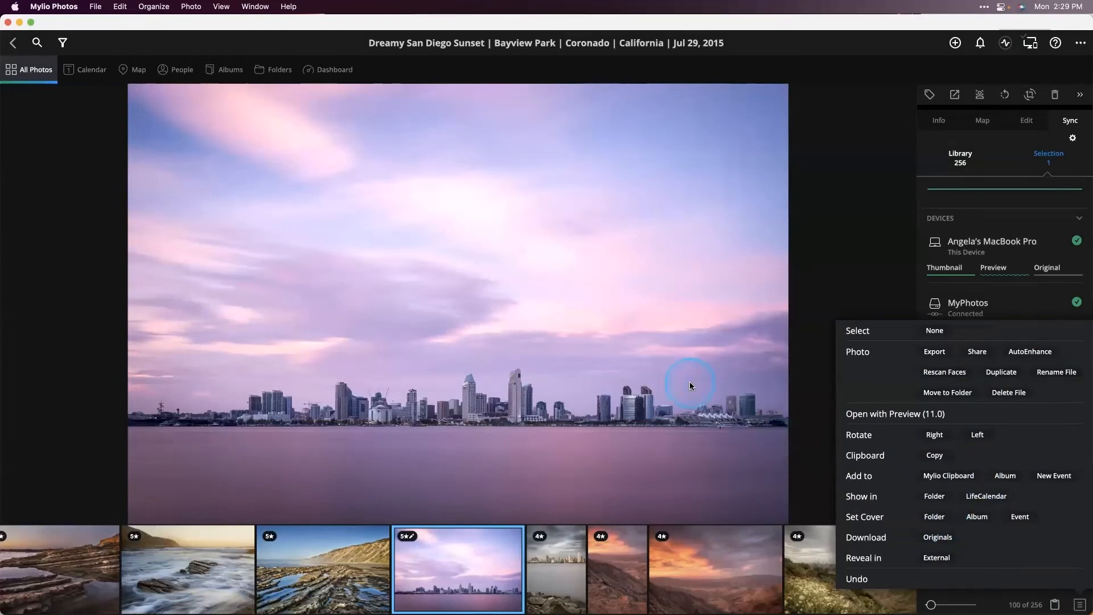
click(626, 336)
right_click(532, 267)
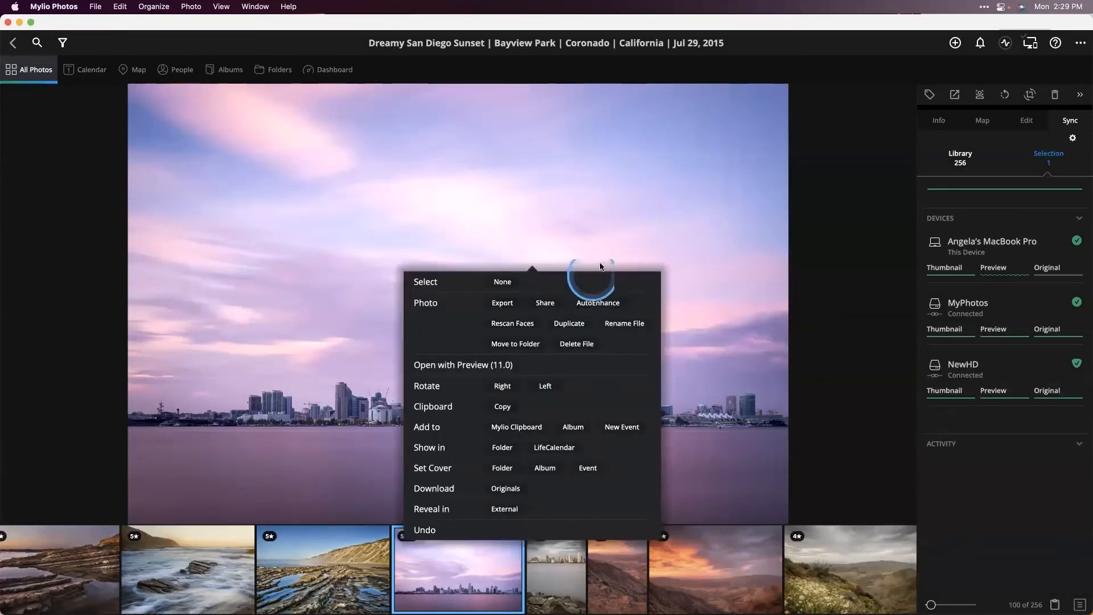
click(603, 249)
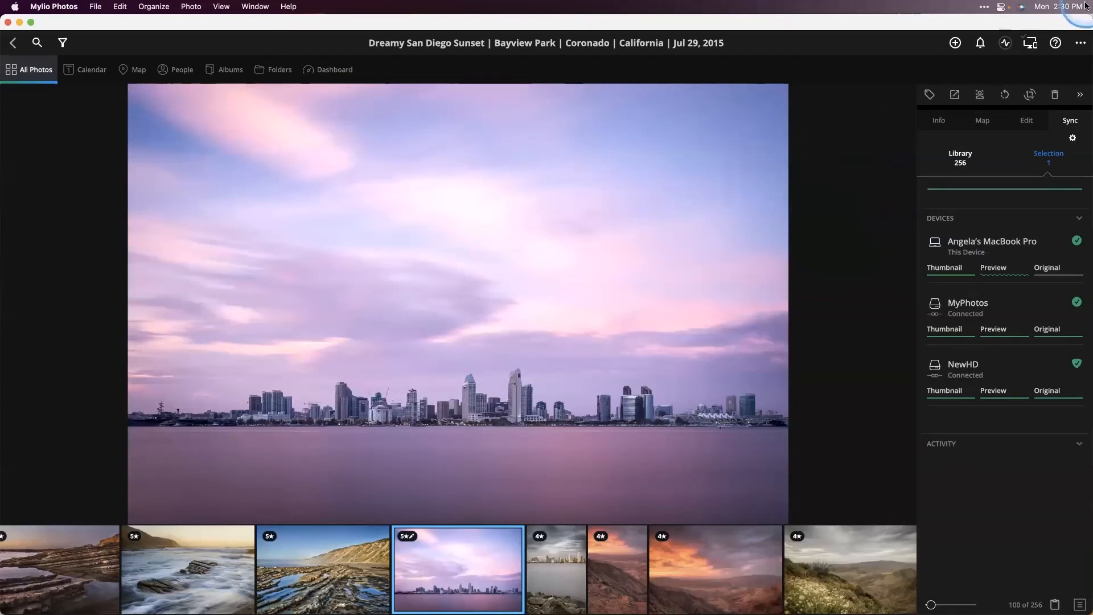
View the Contact Mylio Support options in the help resources and close the dialog
click(1054, 44)
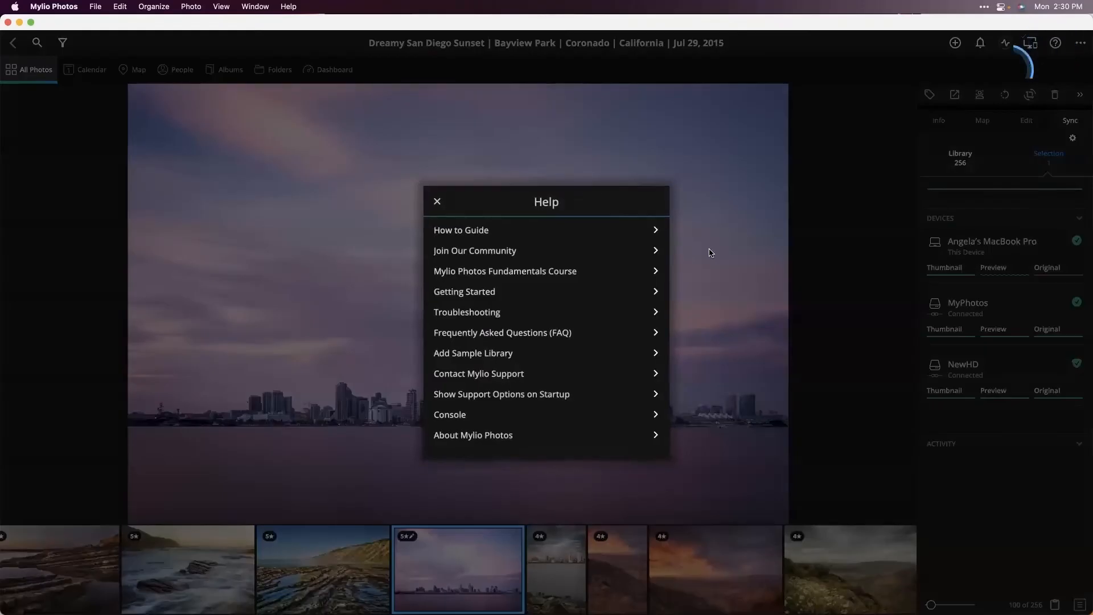
click(512, 370)
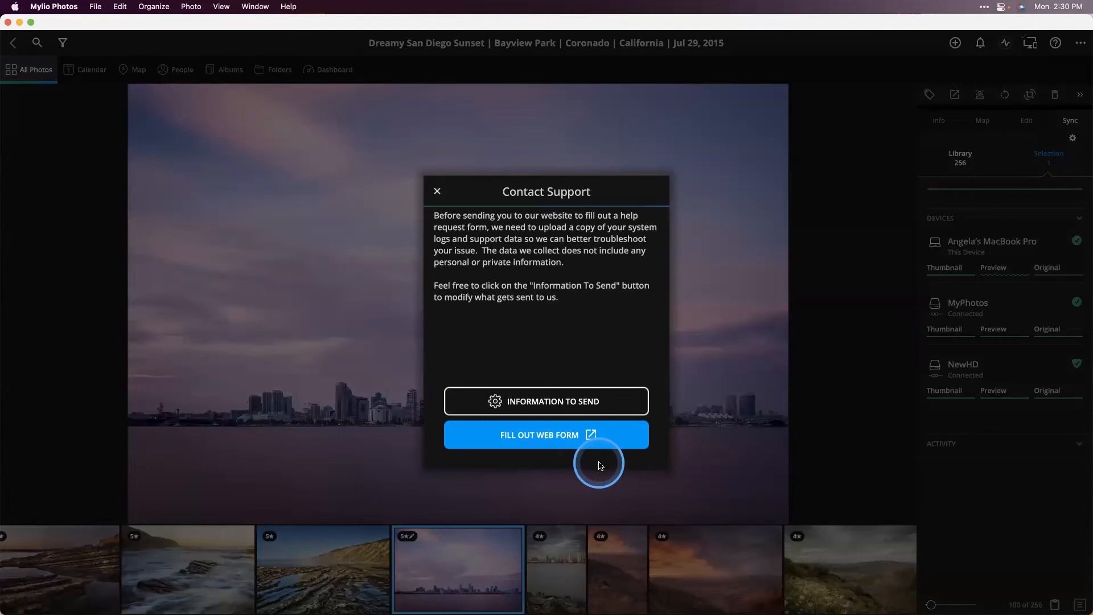
click(437, 191)
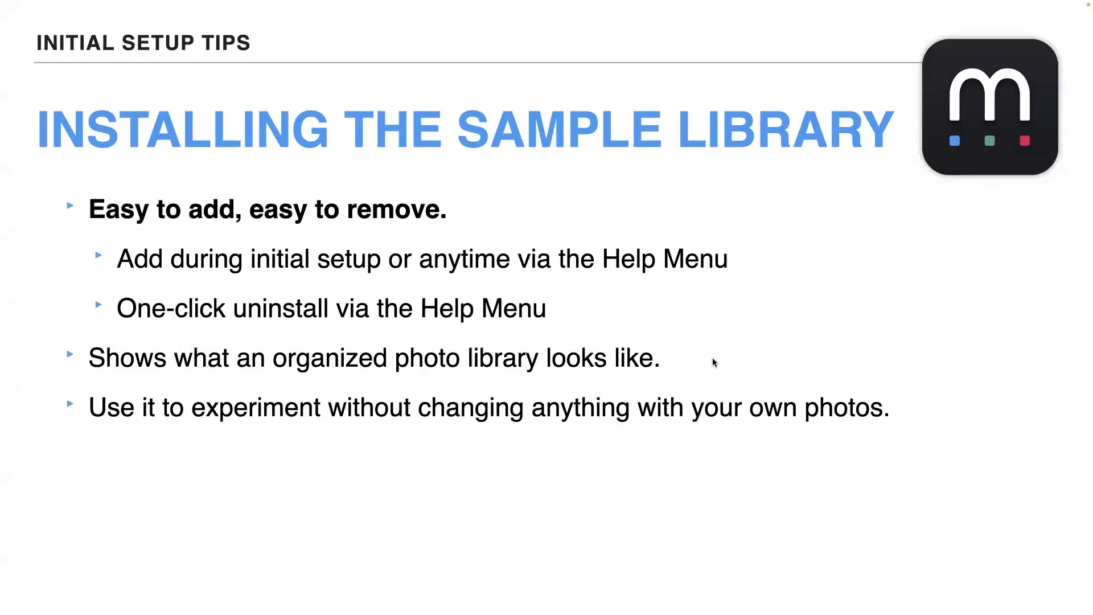
key(Right)
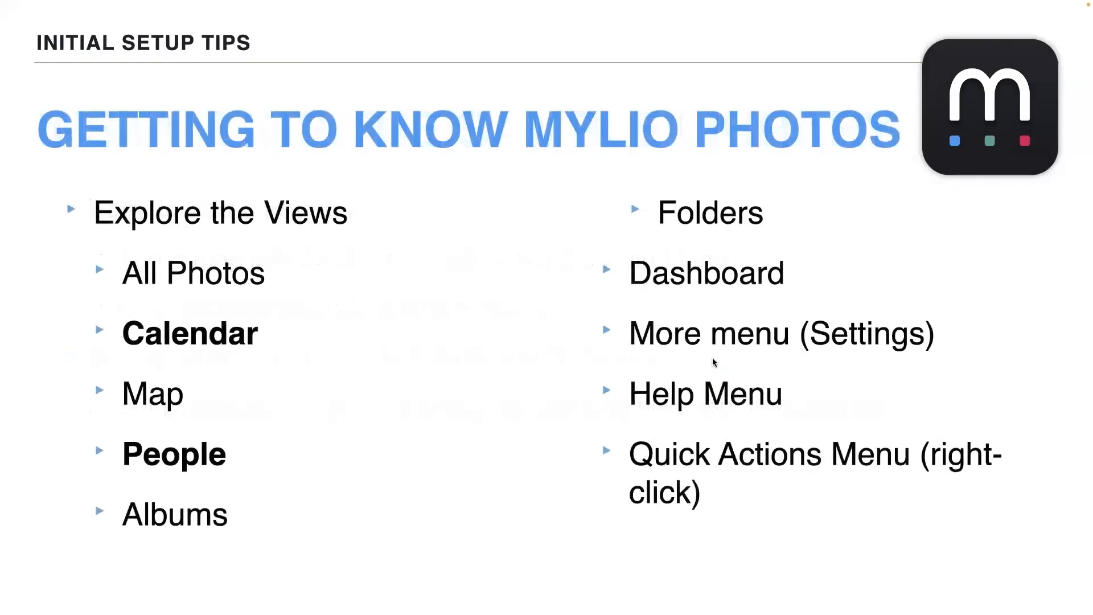
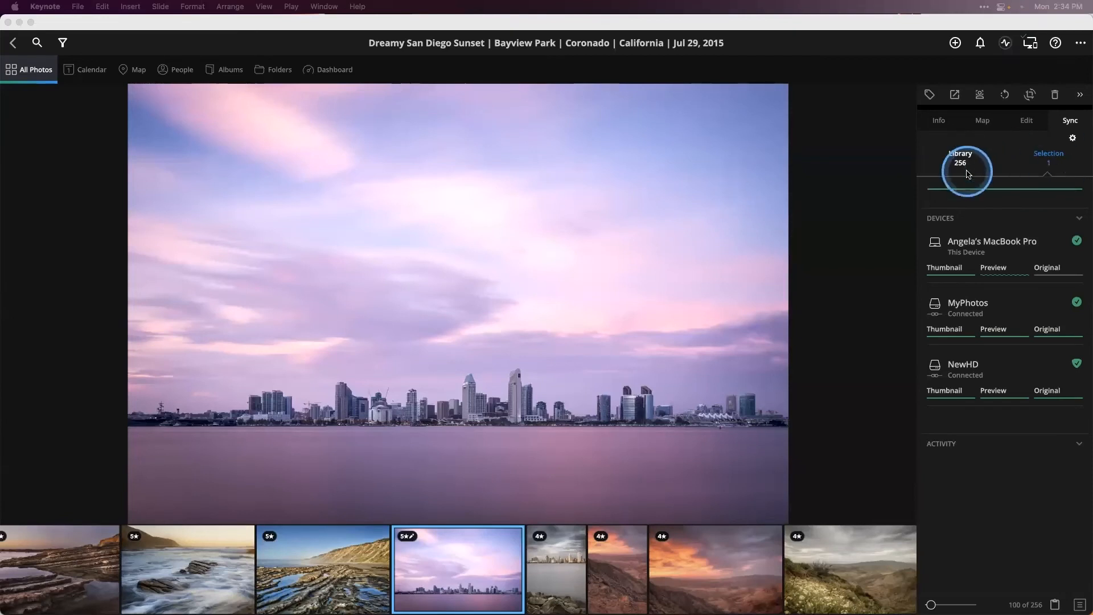
click(955, 44)
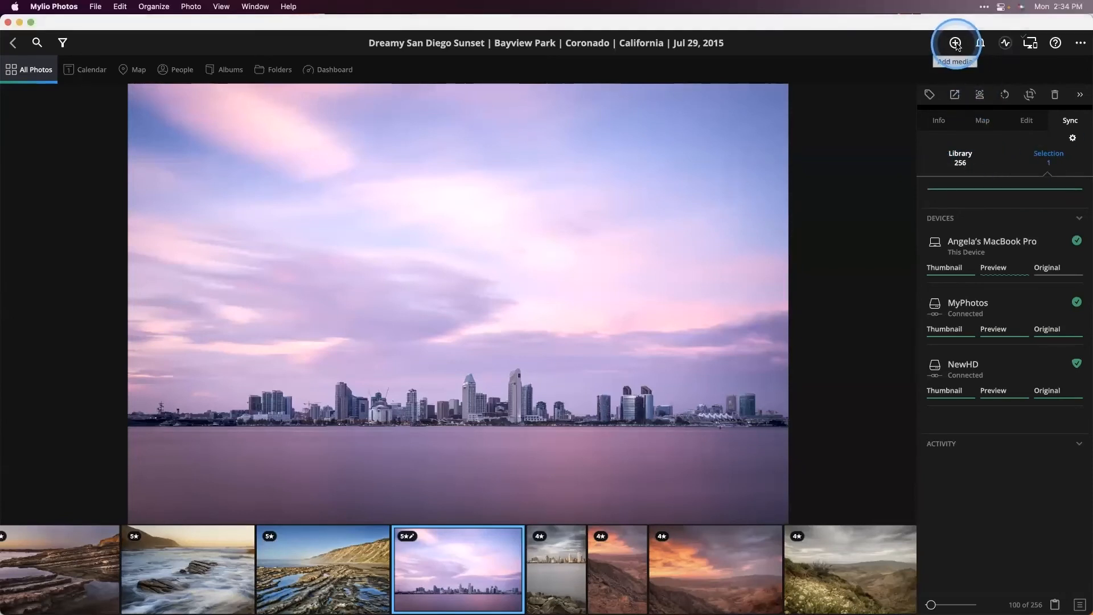
click(955, 44)
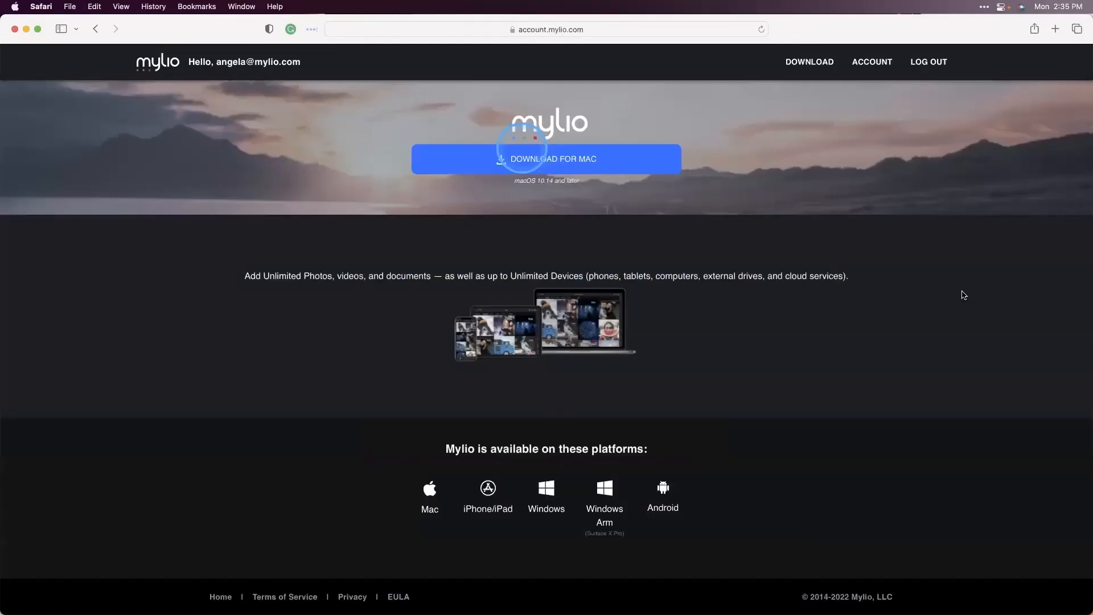
Open the Mylio Photos online manual at manual.mylio.com in Safari
click(546, 28)
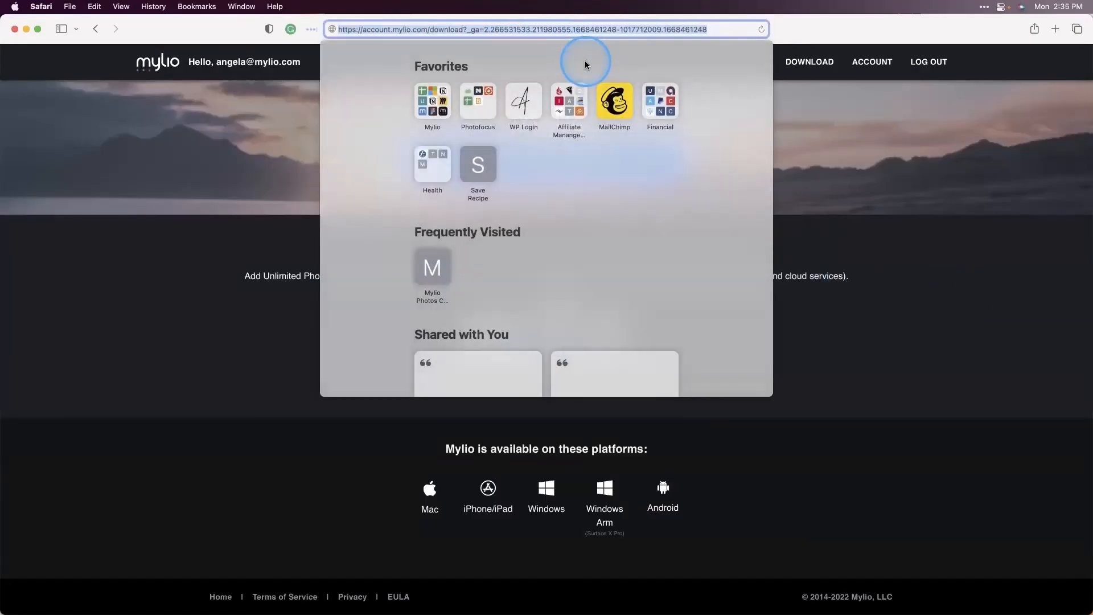
text(manual.mylio.com)
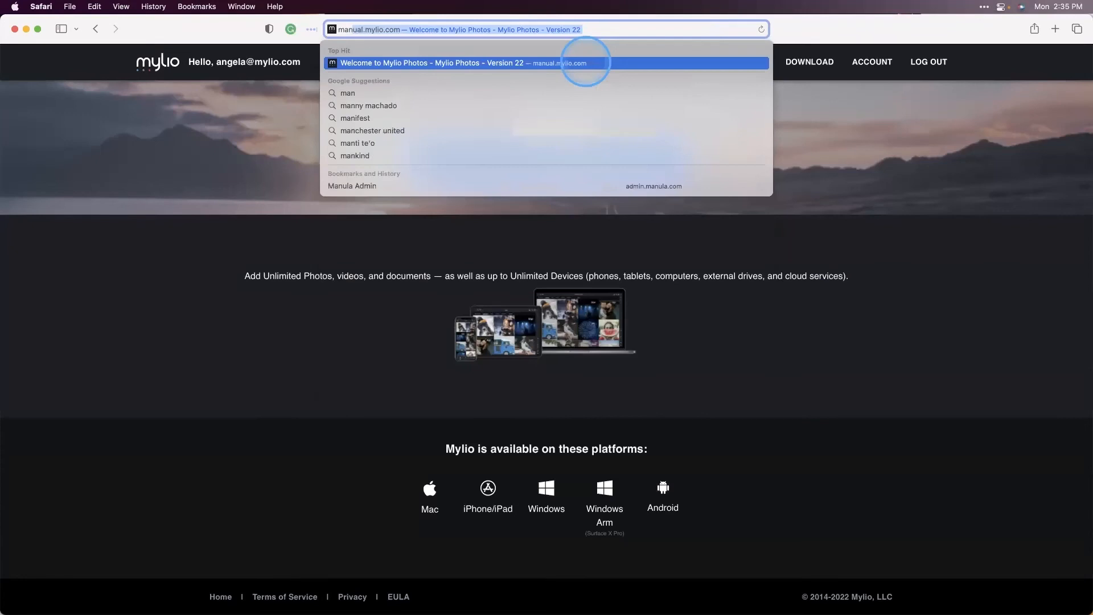
key(Return)
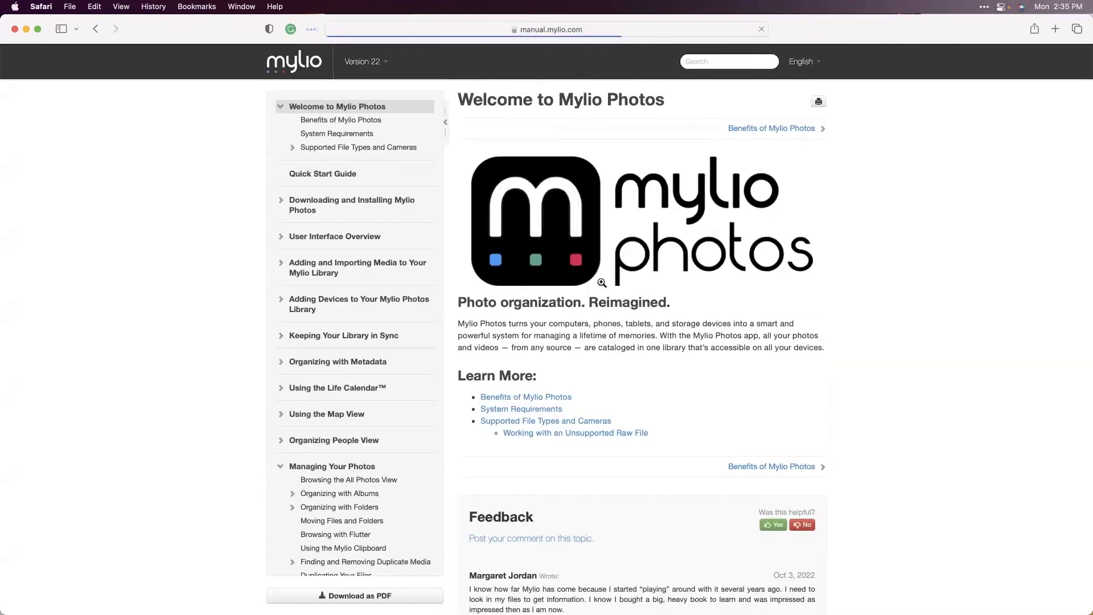
Look up how syncing works in the manual's Keeping Your Library in Sync section, viewing Simple Quality Settings and Photo Quality Basics
click(309, 470)
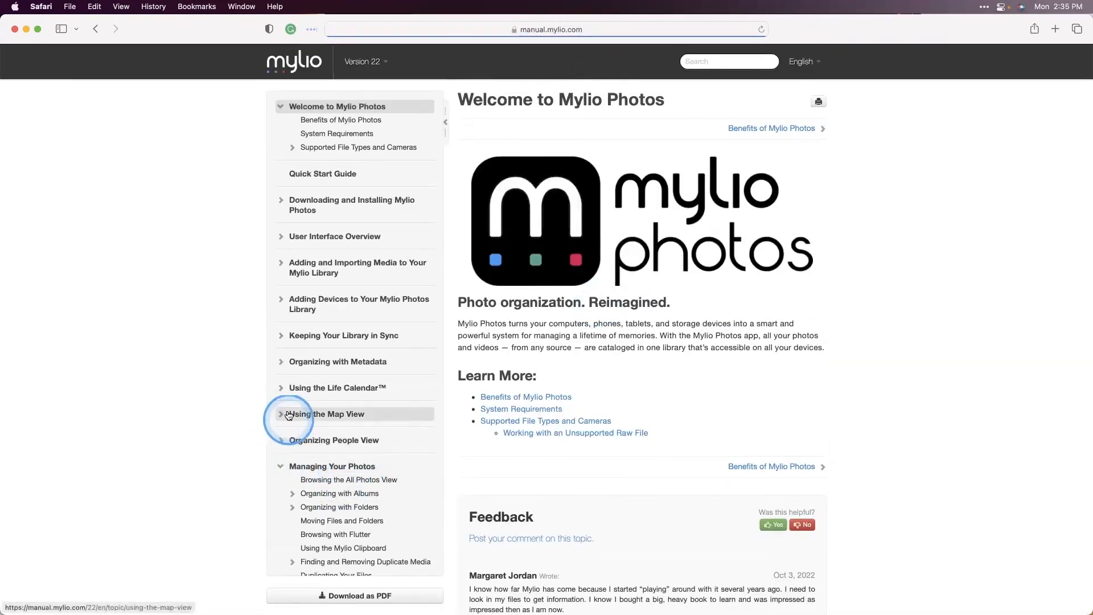
click(282, 335)
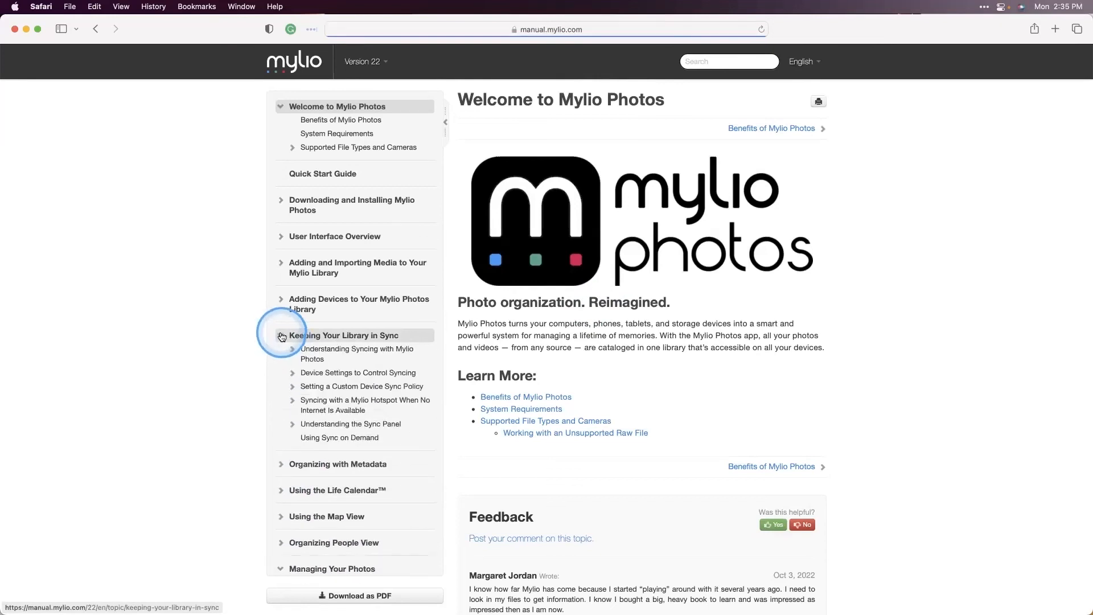
click(294, 354)
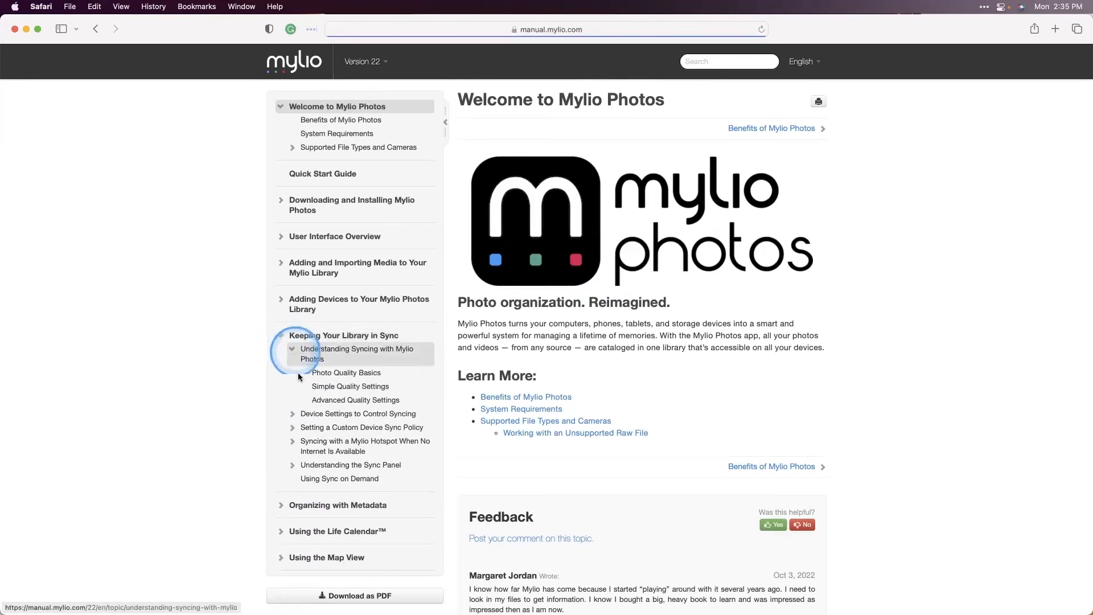
click(342, 392)
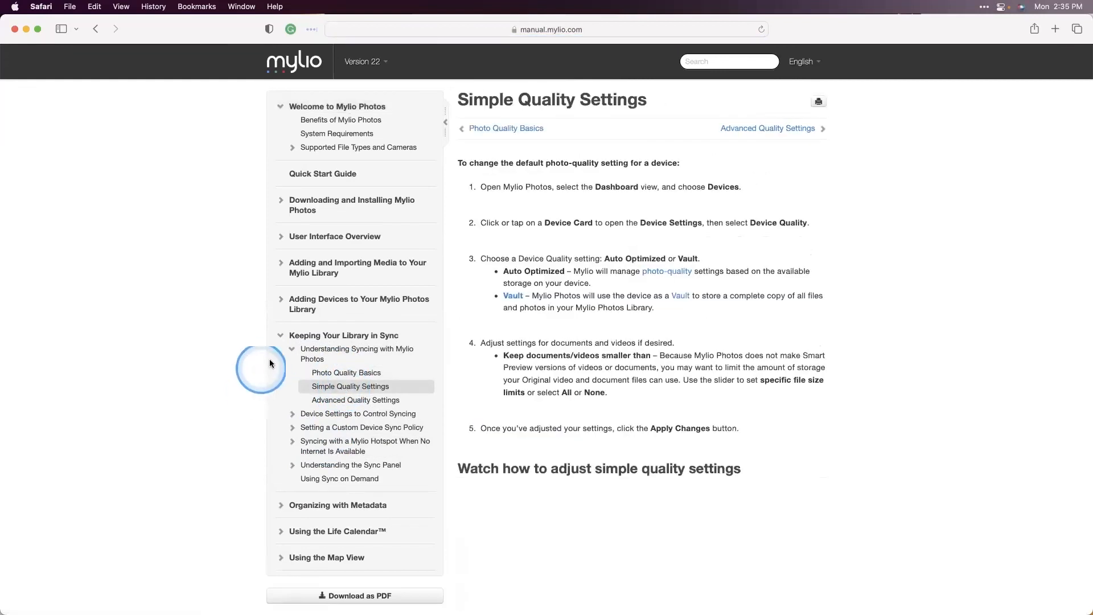
click(330, 373)
scroll(500, 387, down, 1)
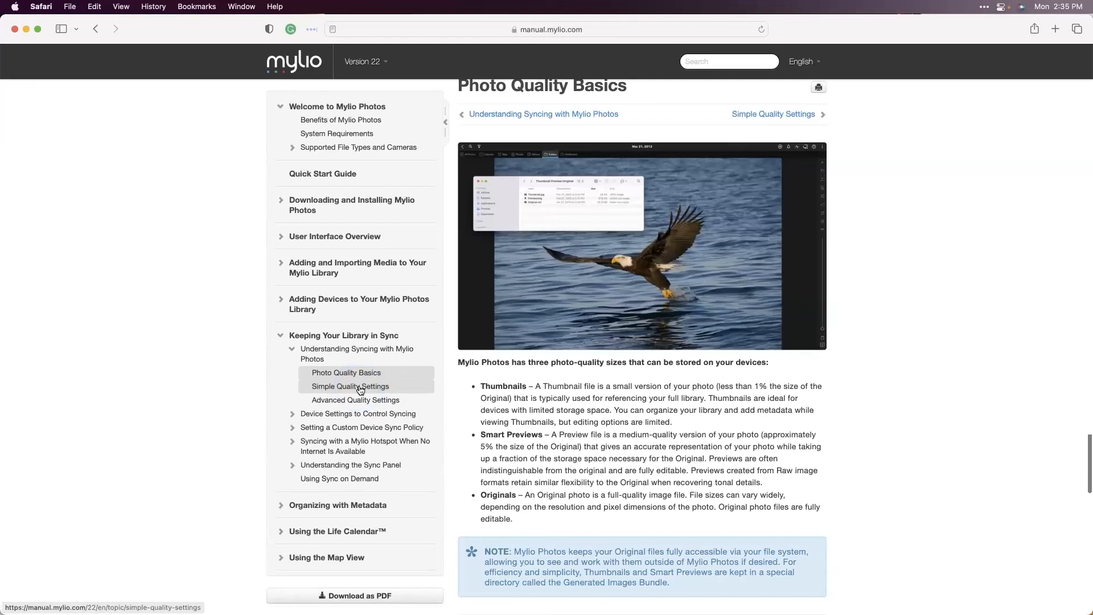
key(super)
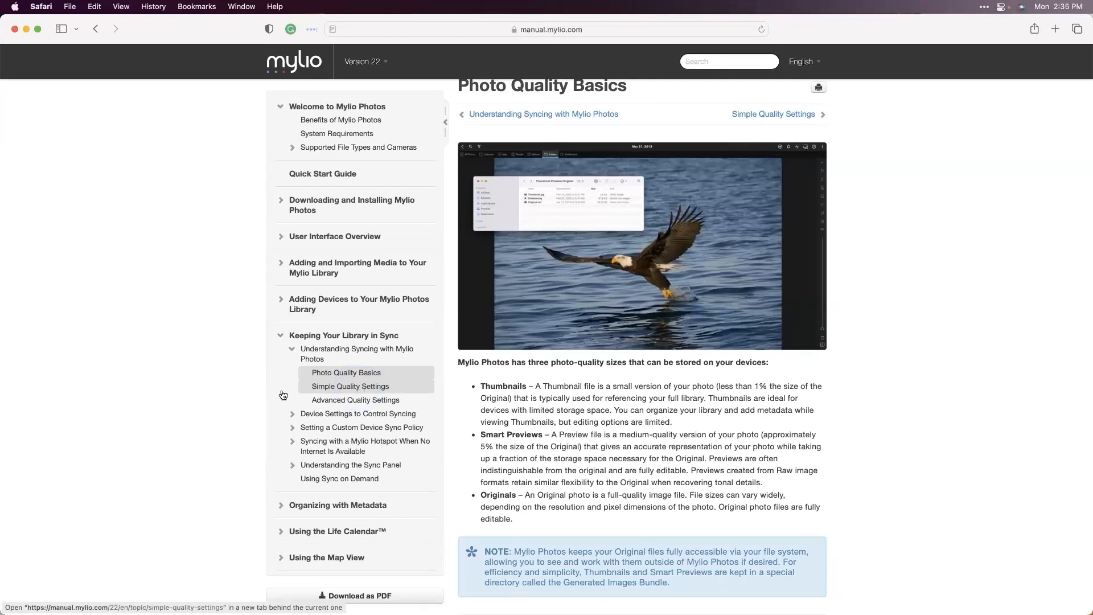
key(super+Tab)
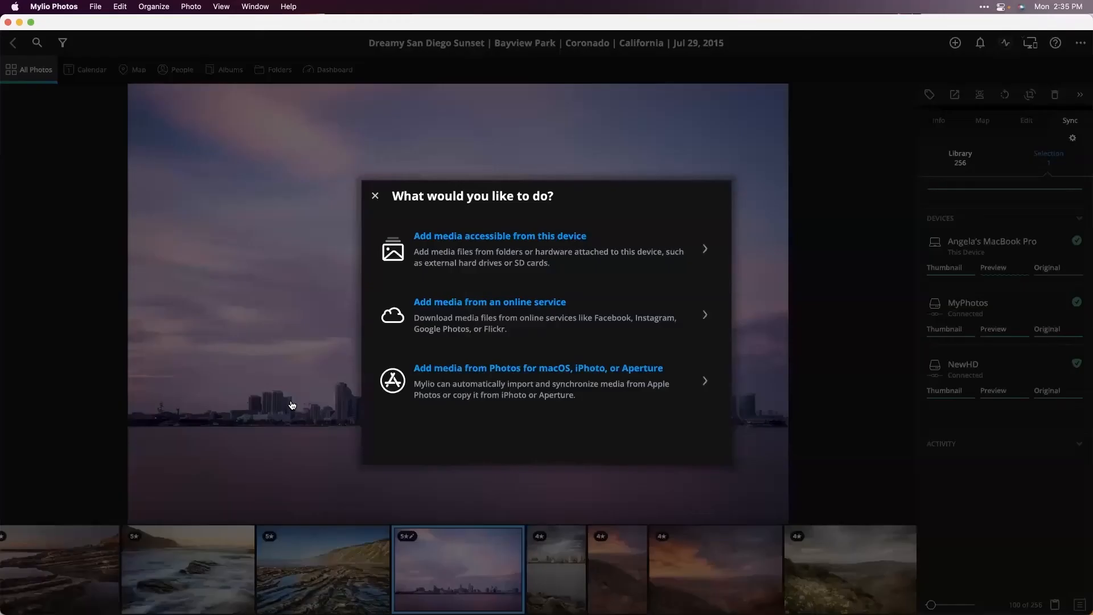
click(376, 196)
click(329, 68)
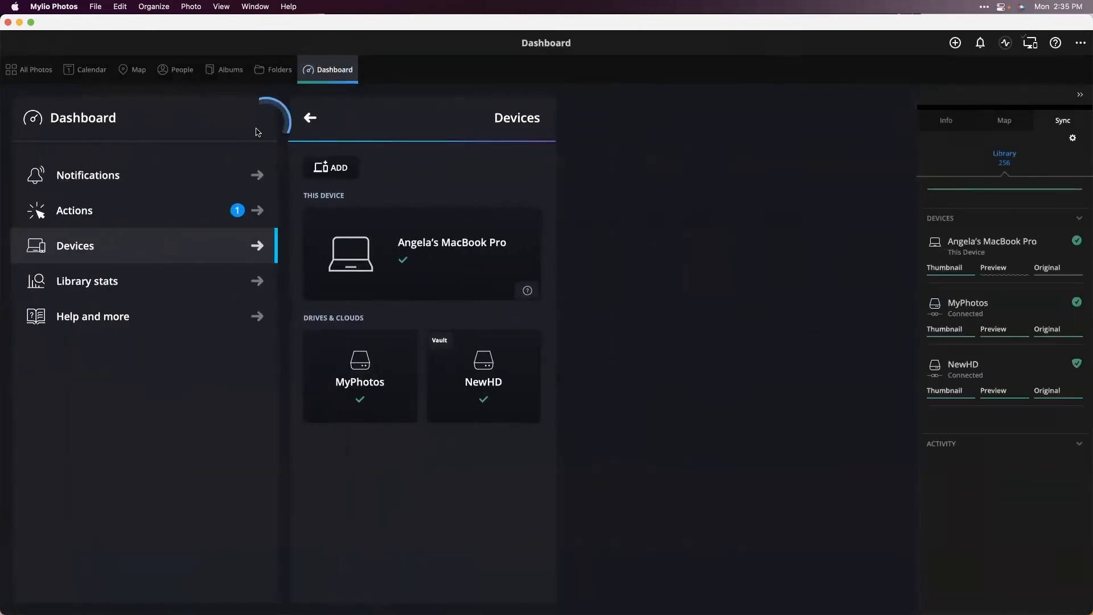
Examine this MacBook Pro's Device Quality settings, including the Auto Optimized option
click(419, 268)
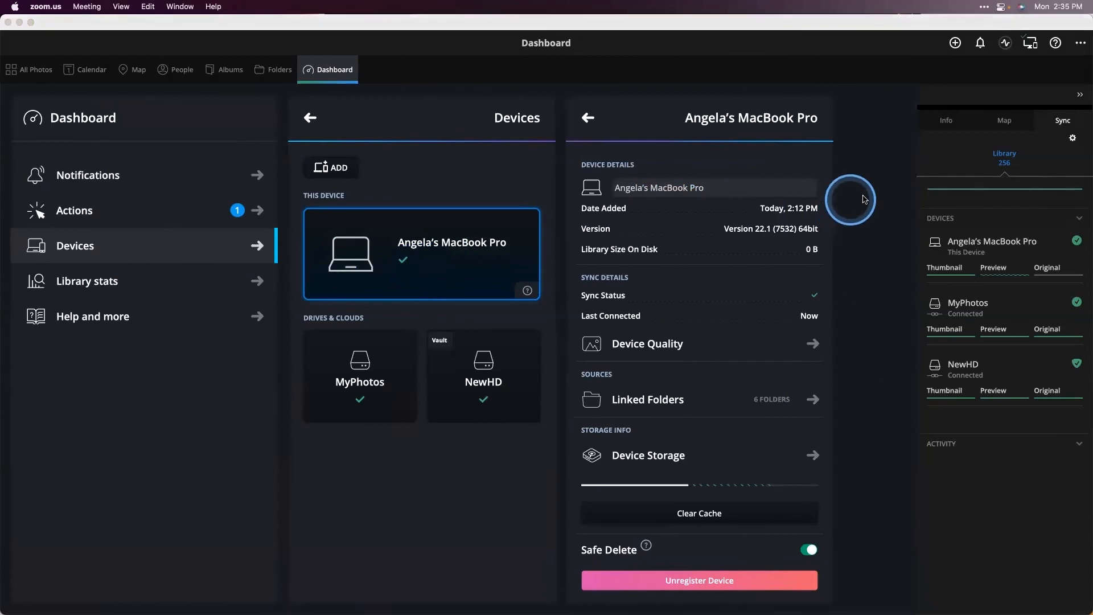
click(685, 349)
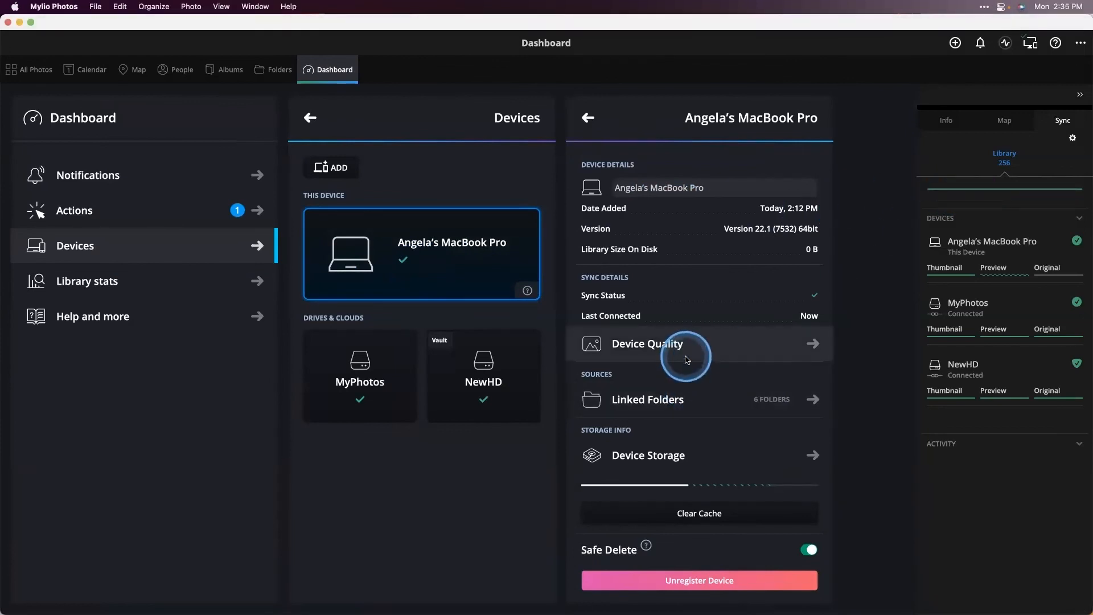
click(655, 346)
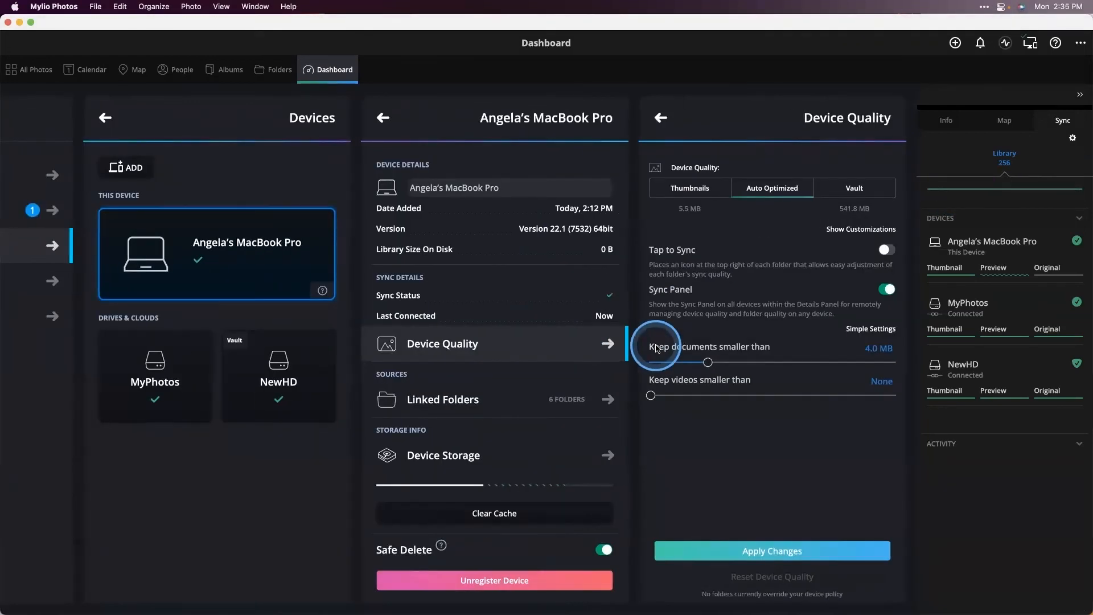
click(755, 194)
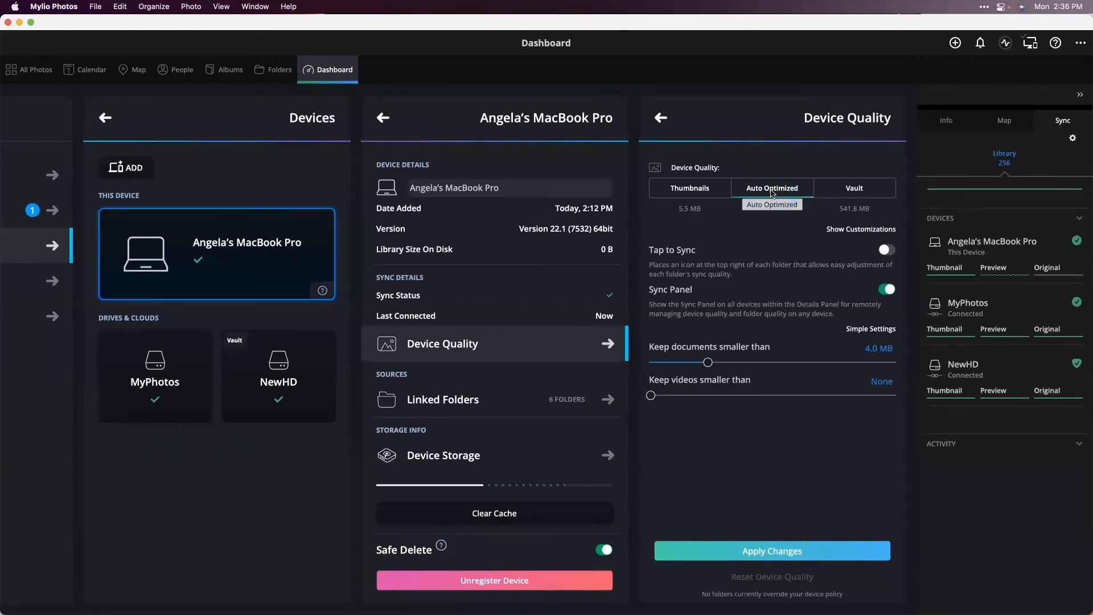
click(765, 191)
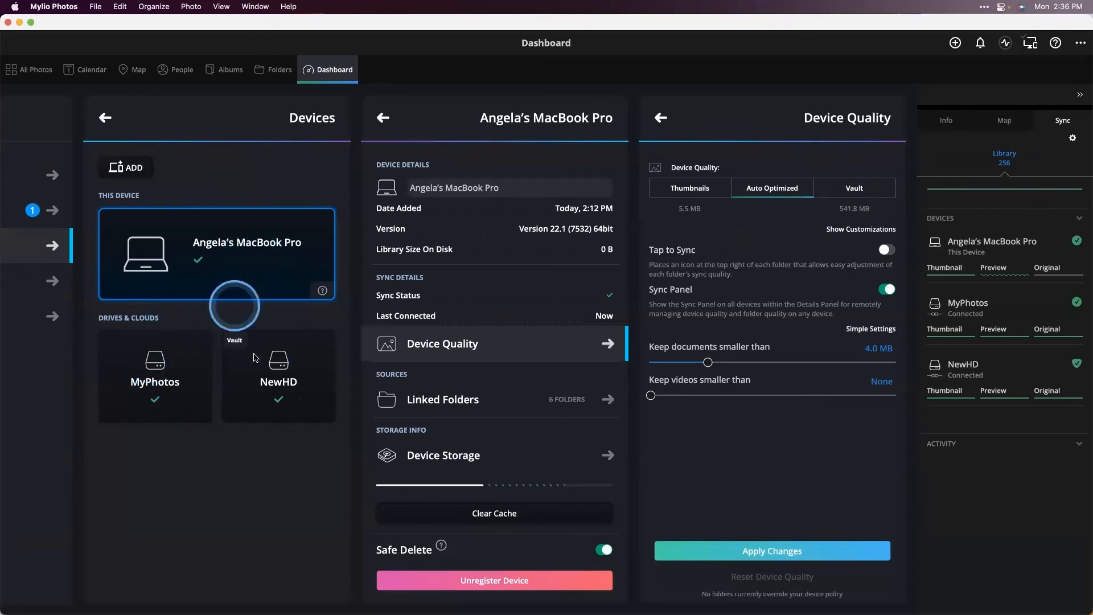
View the device details of the MyPhotos drive and the NewHD vault drive
click(161, 392)
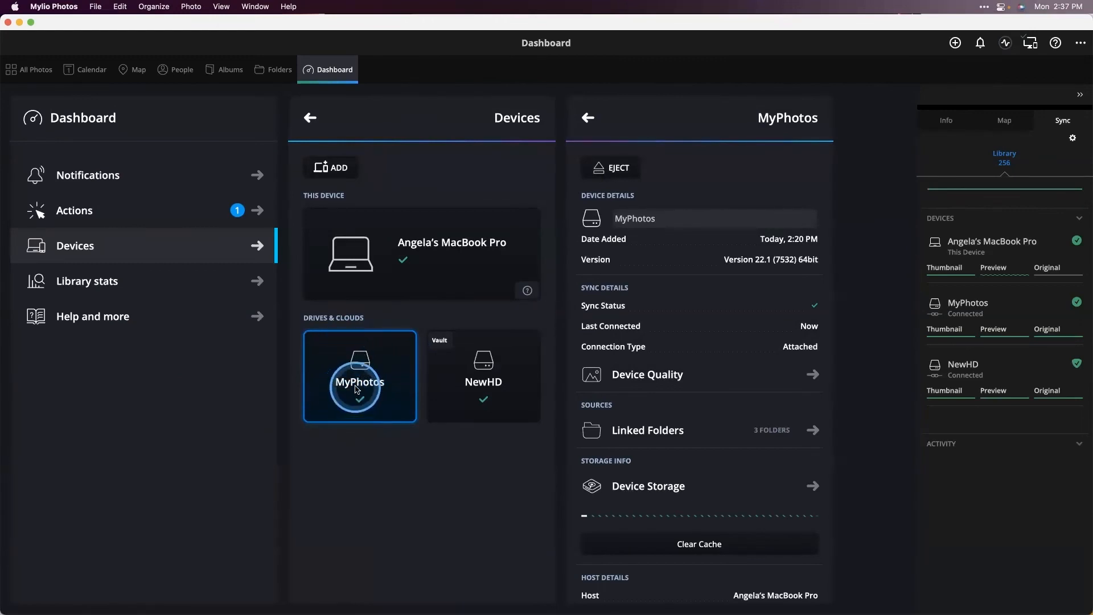
click(481, 376)
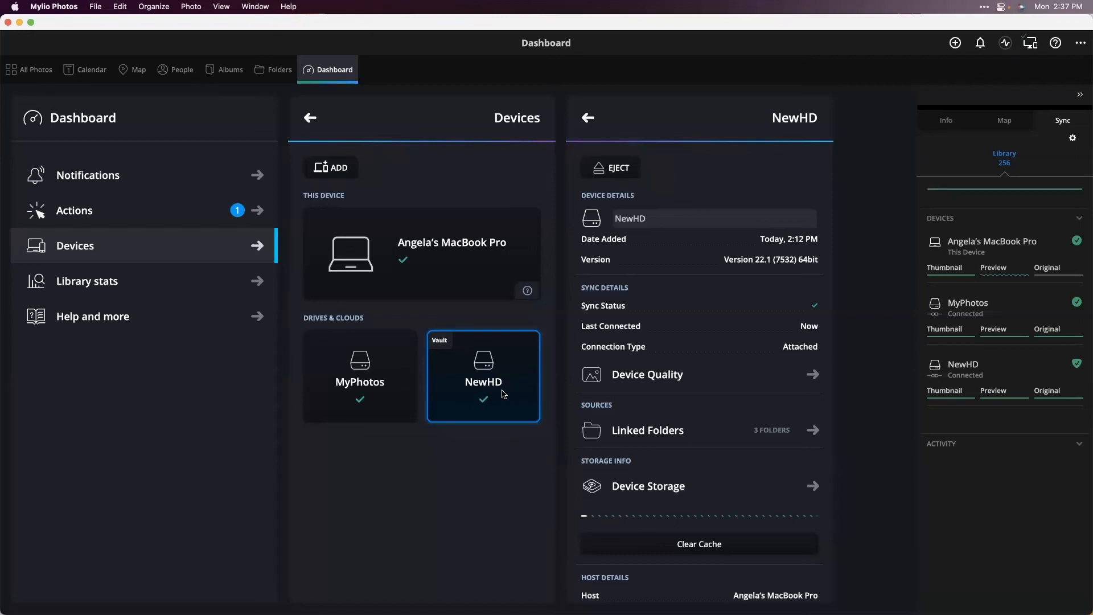
click(499, 405)
click(896, 413)
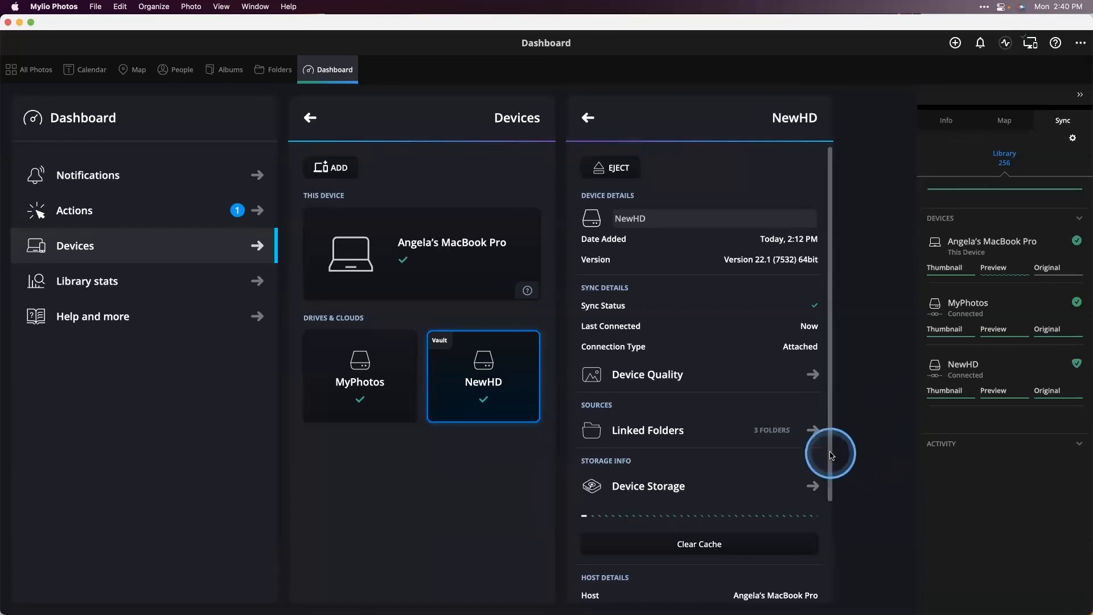
Return to the San Diego sunset photo in All Photos and review its Date Created format options without changing the date
click(44, 75)
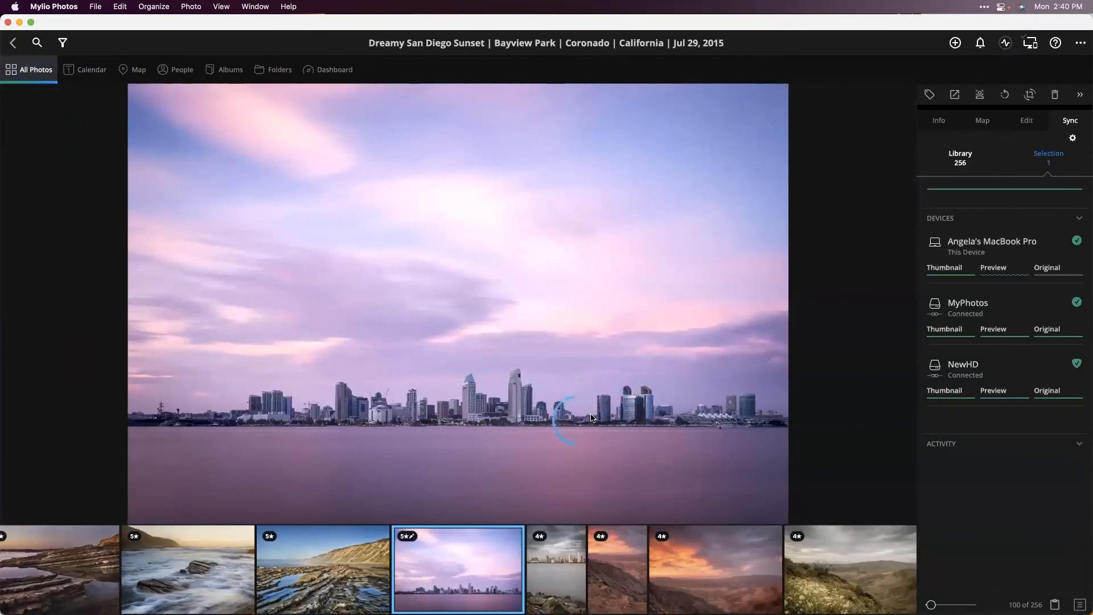
click(938, 122)
click(957, 277)
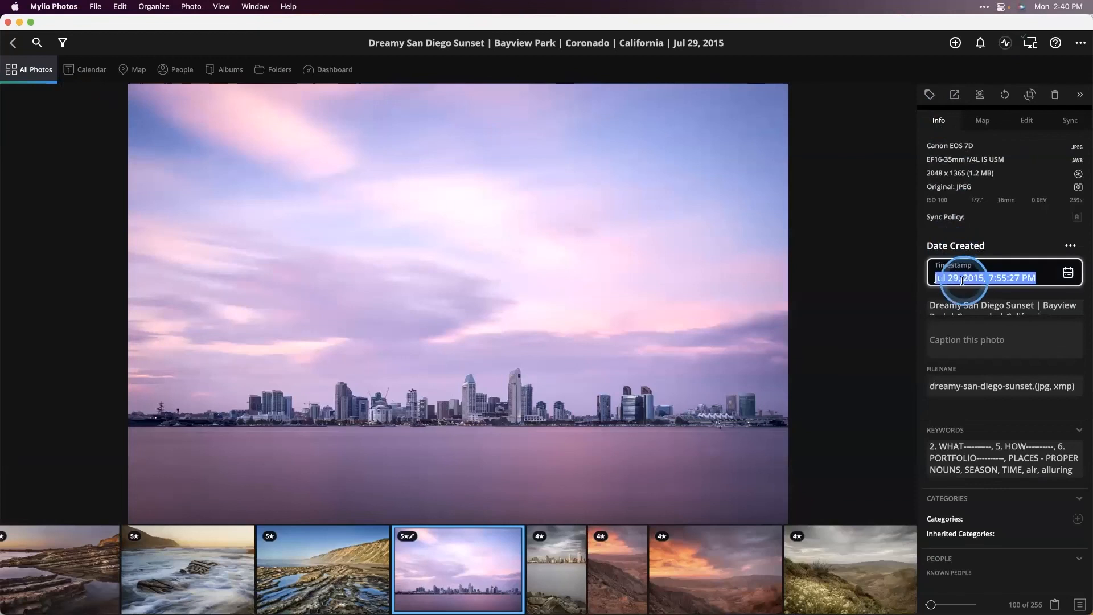
click(1069, 245)
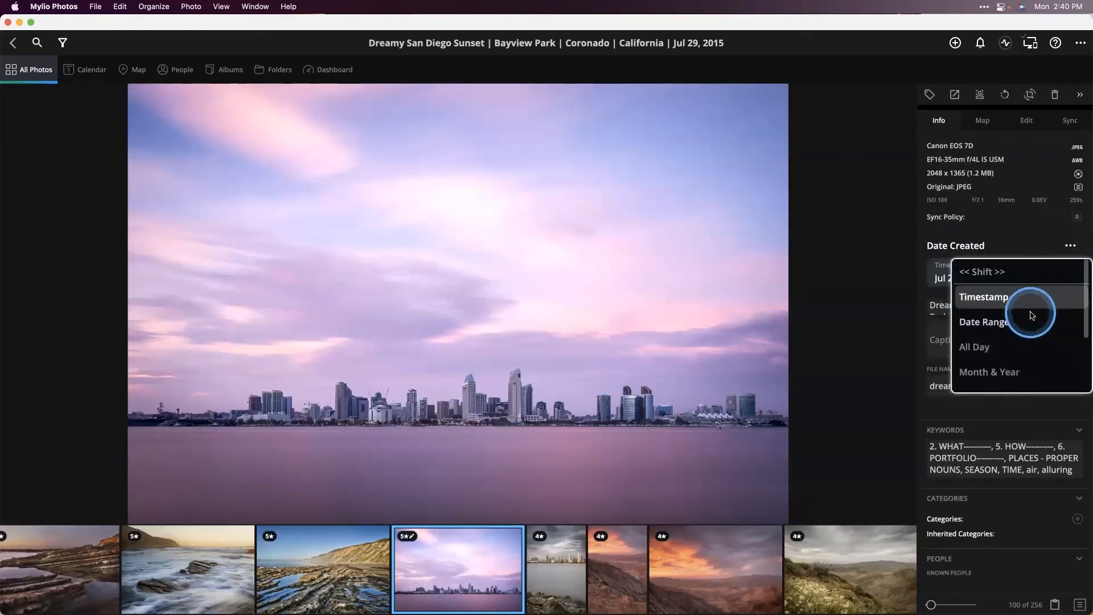
scroll(1029, 314, down, 5)
scroll(981, 370, up, 1)
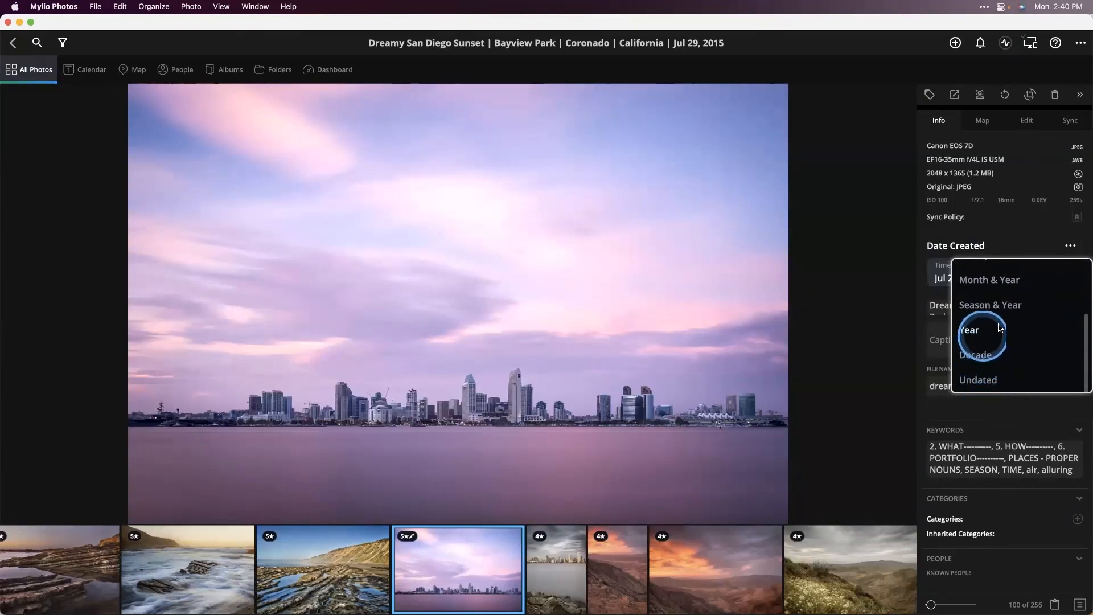
scroll(1023, 296, up, 1)
scroll(1023, 295, up, 2)
scroll(1022, 296, down, 3)
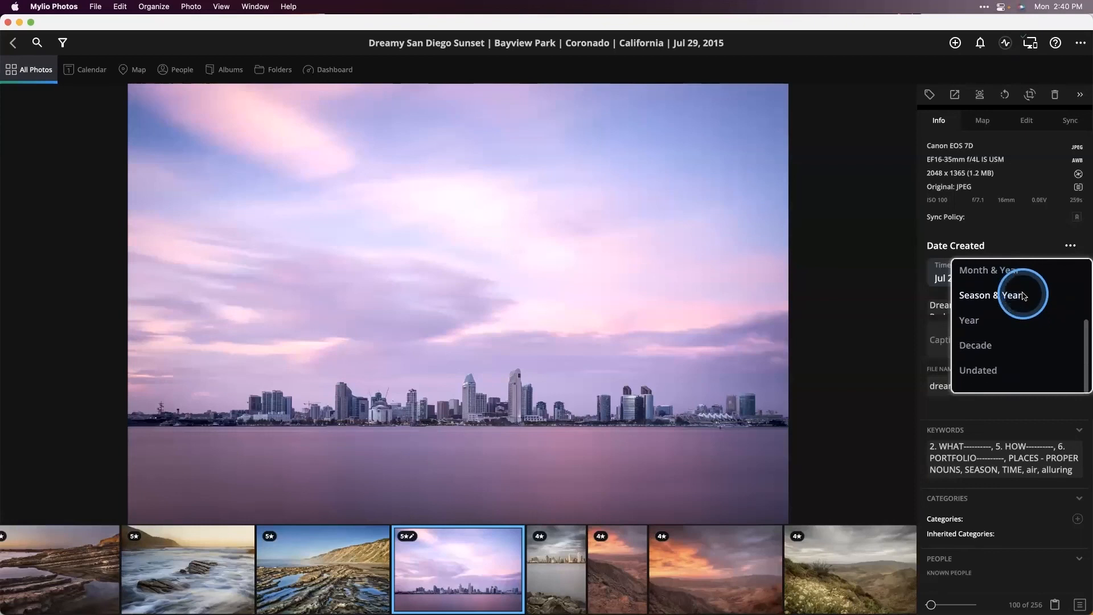
click(880, 252)
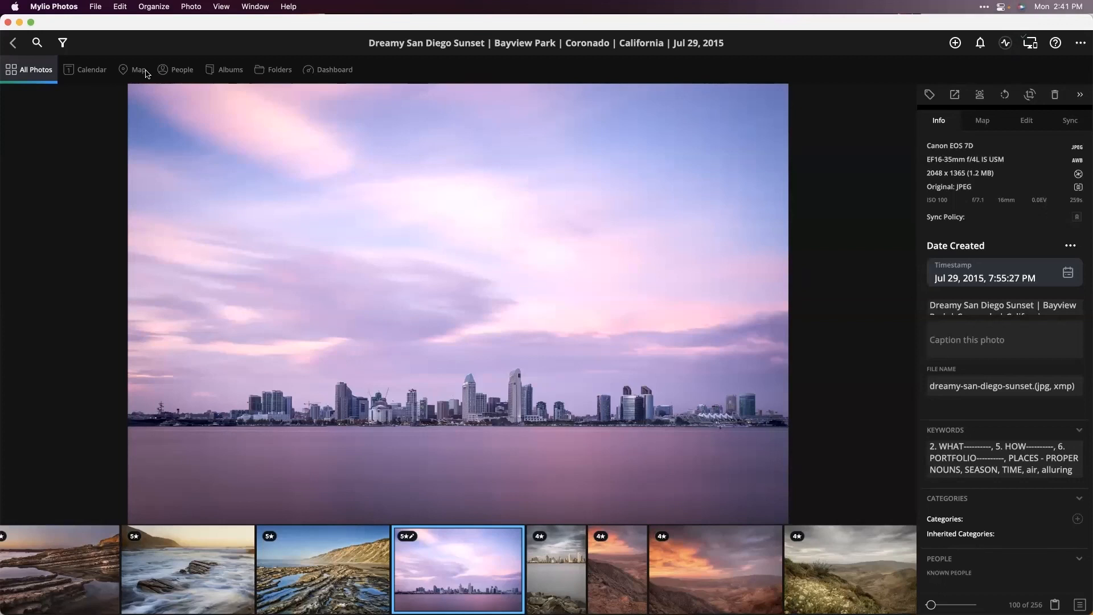
Open the Map view of the photo library
click(145, 71)
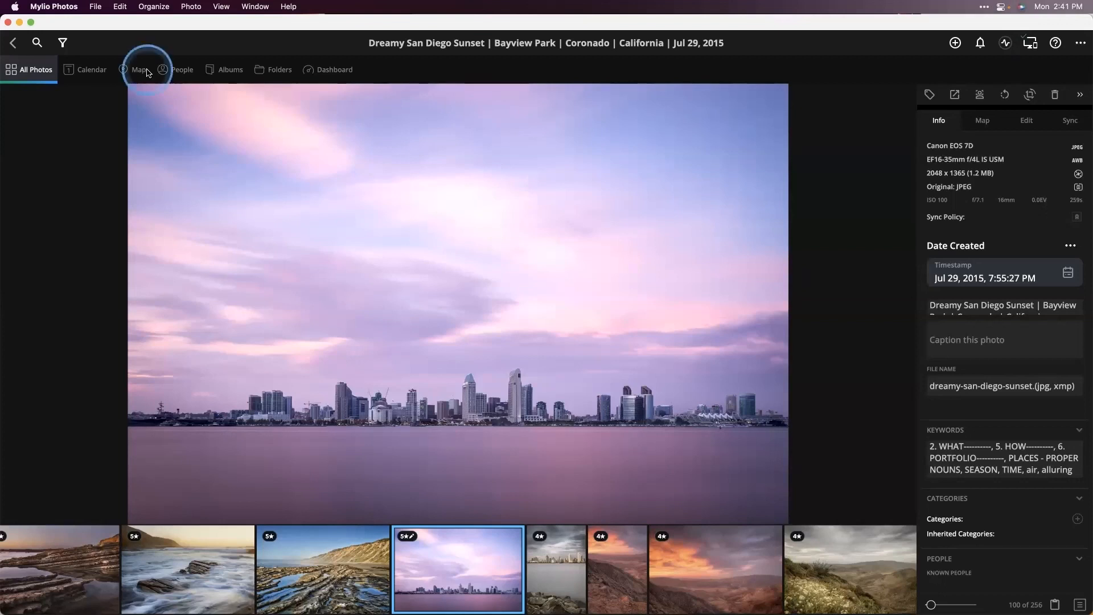